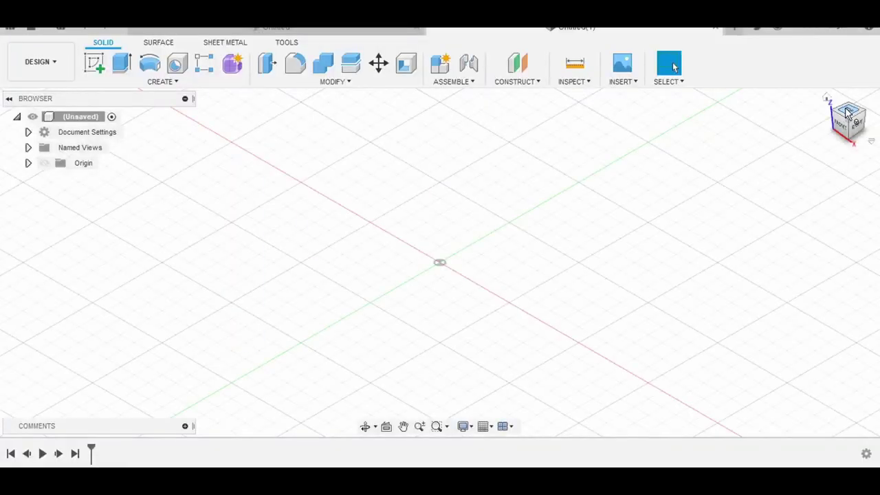
# - Start a new sketch on the XY plane
pyautogui.click(849, 112)
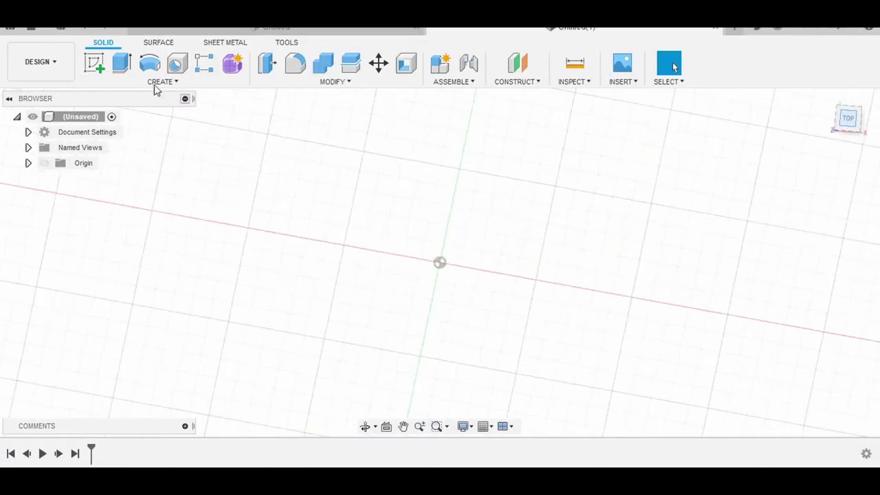
pyautogui.click(94, 64)
pyautogui.click(481, 227)
pyautogui.click(485, 229)
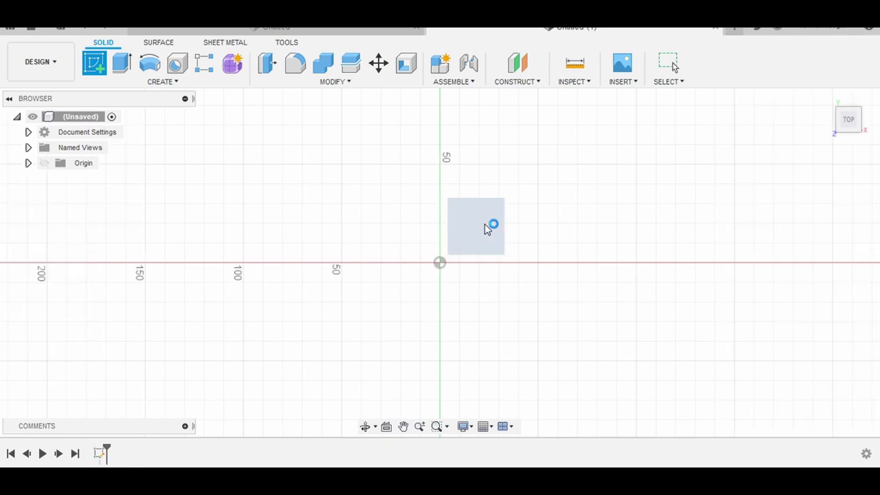
pyautogui.scroll(2, 382, 302)
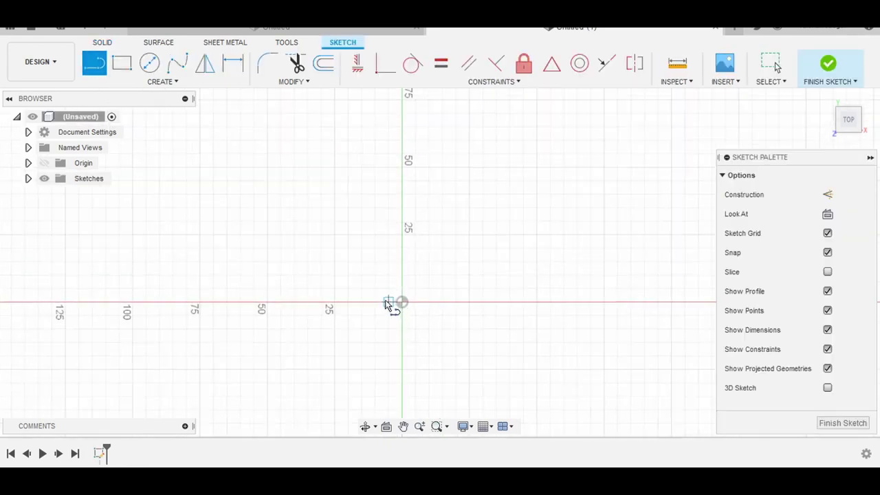
# - Draw a 50 mm line along the X axis through the origin, finish the sketch, and enter Create Form
pyautogui.click(334, 303)
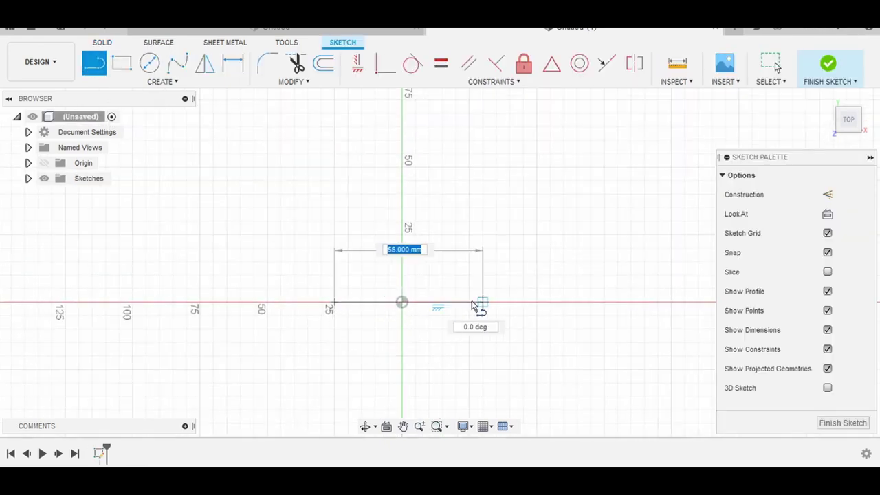
pyautogui.click(469, 303)
pyautogui.press('Escape')
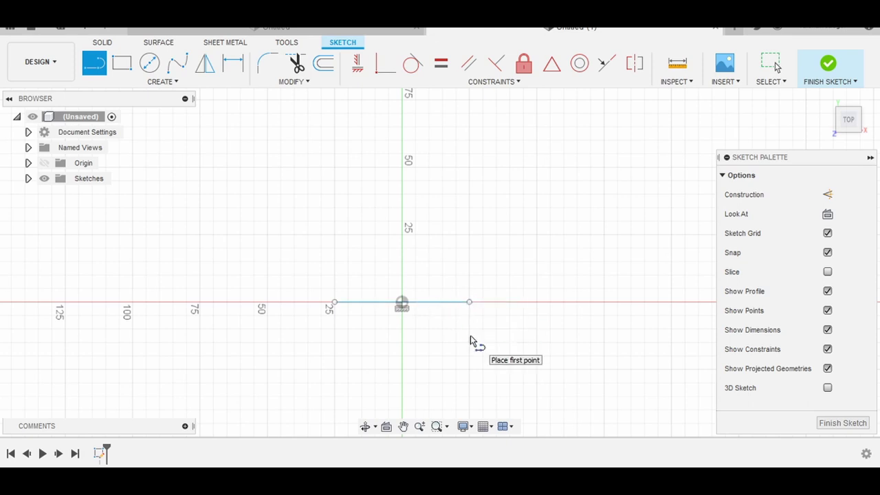
pyautogui.click(830, 424)
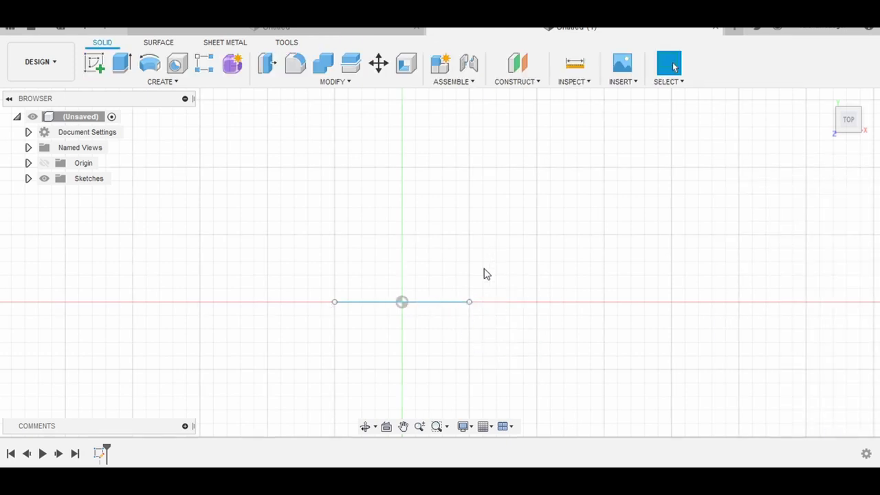
pyautogui.click(237, 72)
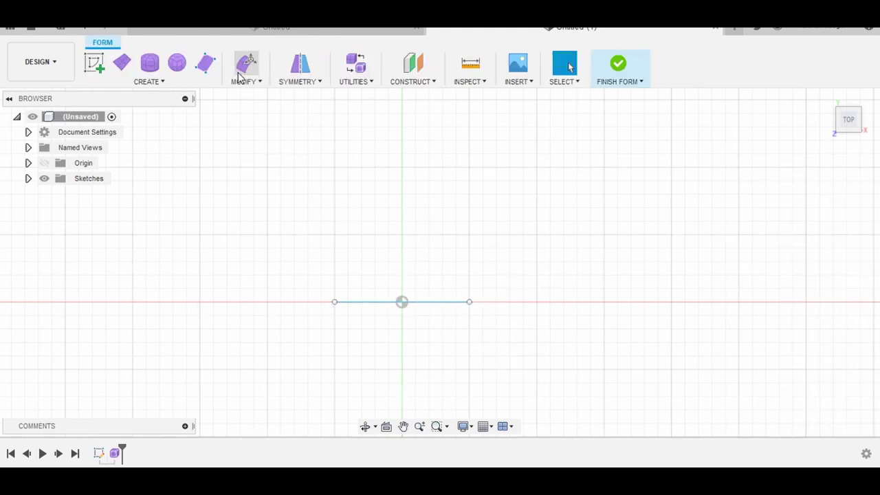
# - Create a pipe along the sketch line with 4 mm diameter, Square ends and lower segment density
pyautogui.click(163, 83)
pyautogui.click(115, 207)
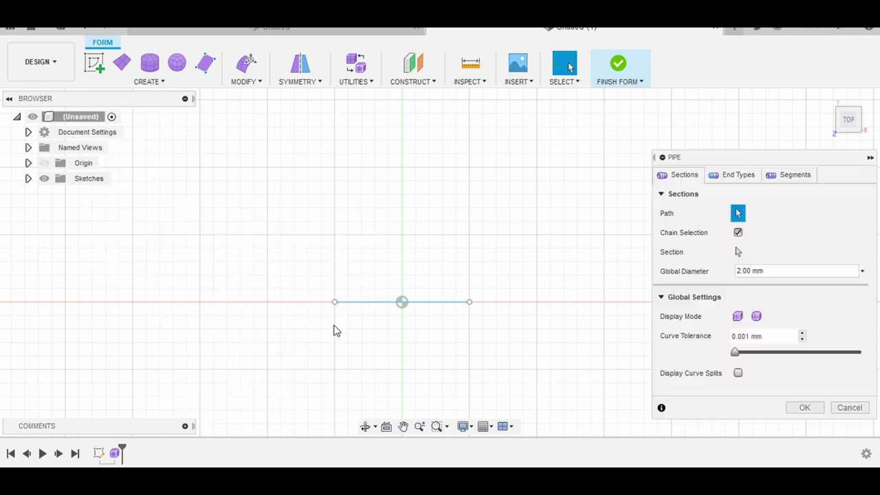
pyautogui.click(402, 304)
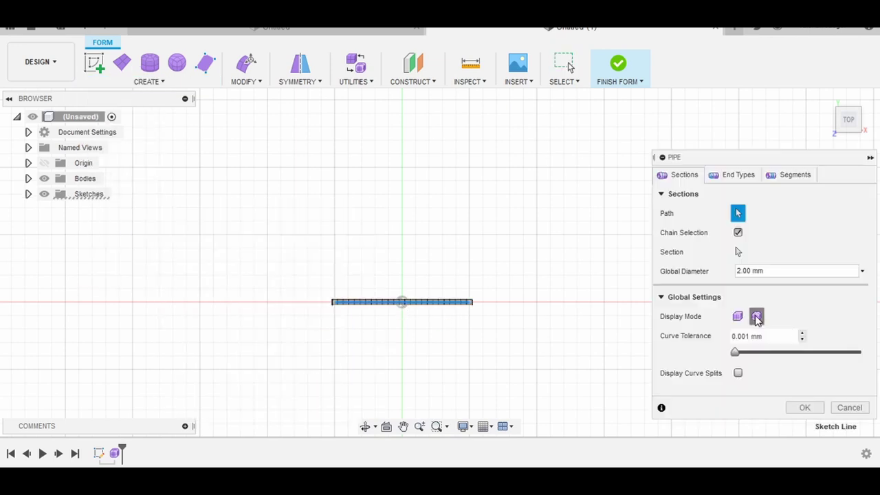
pyautogui.click(863, 272)
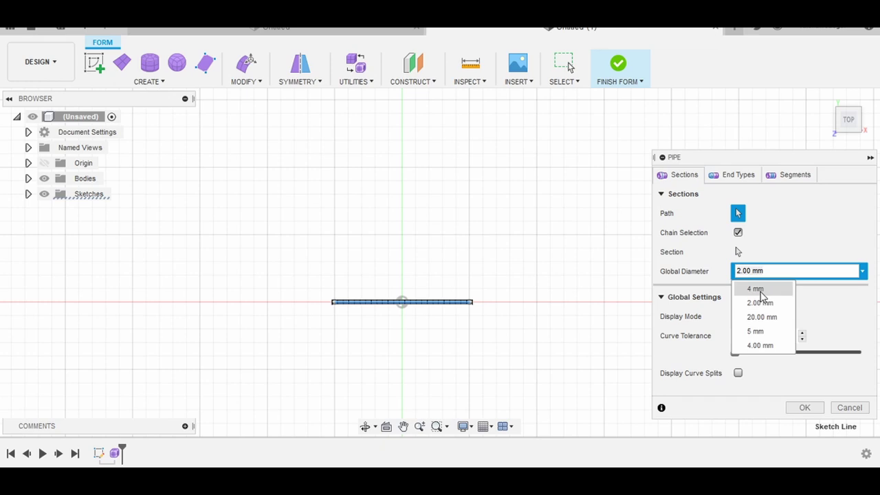
pyautogui.click(759, 289)
pyautogui.click(740, 176)
pyautogui.click(762, 233)
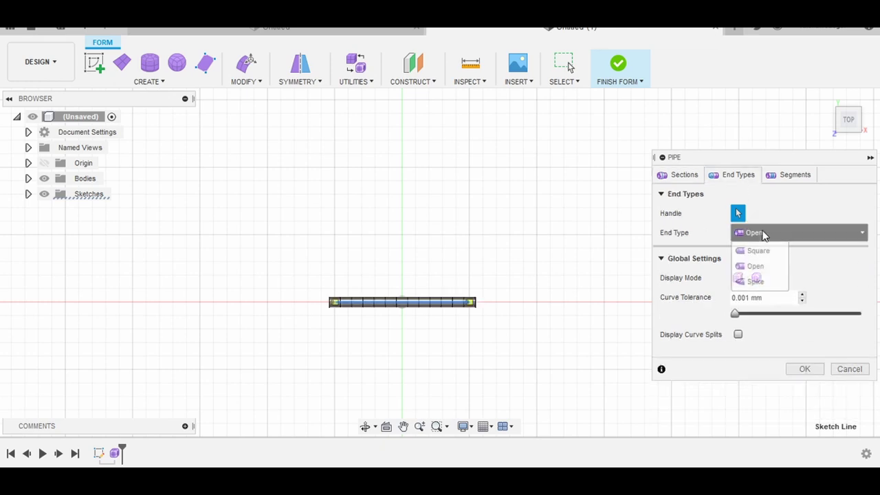
pyautogui.click(758, 251)
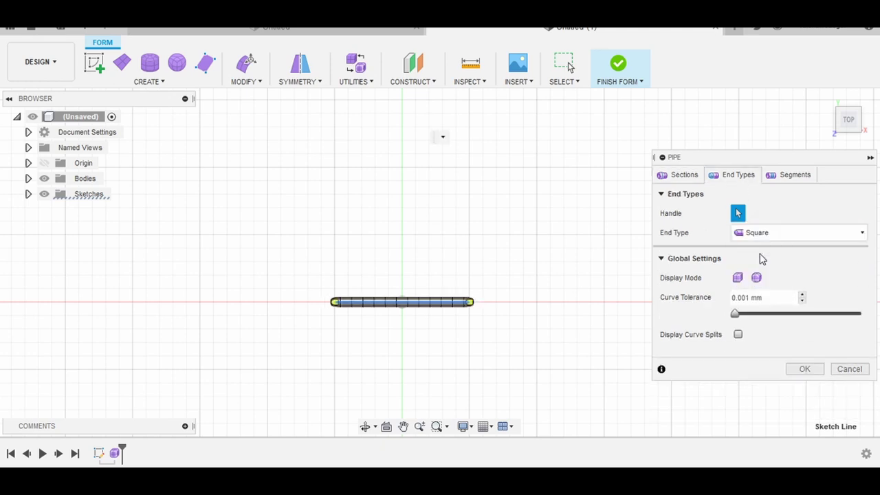
pyautogui.click(793, 181)
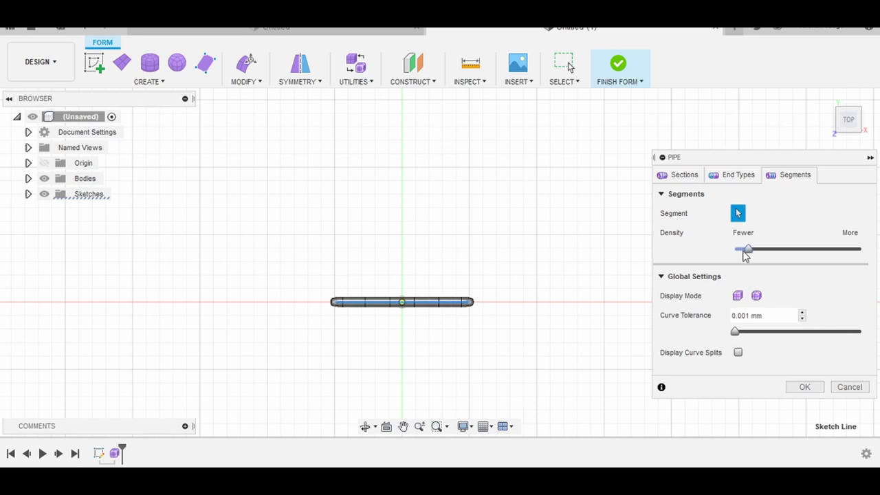
pyautogui.click(801, 387)
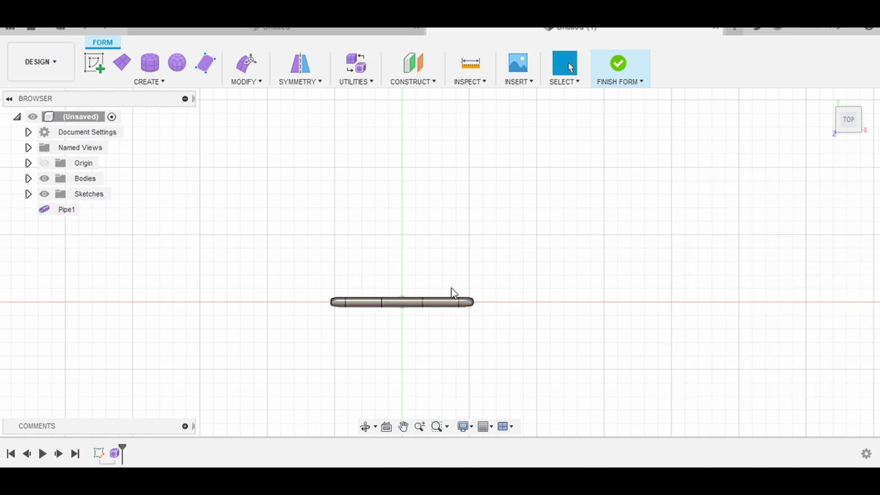
pyautogui.scroll(3, 450, 295)
# - Apply a Mirror - Internal symmetry to the pipe using a picked face
pyautogui.scroll(1, 385, 317)
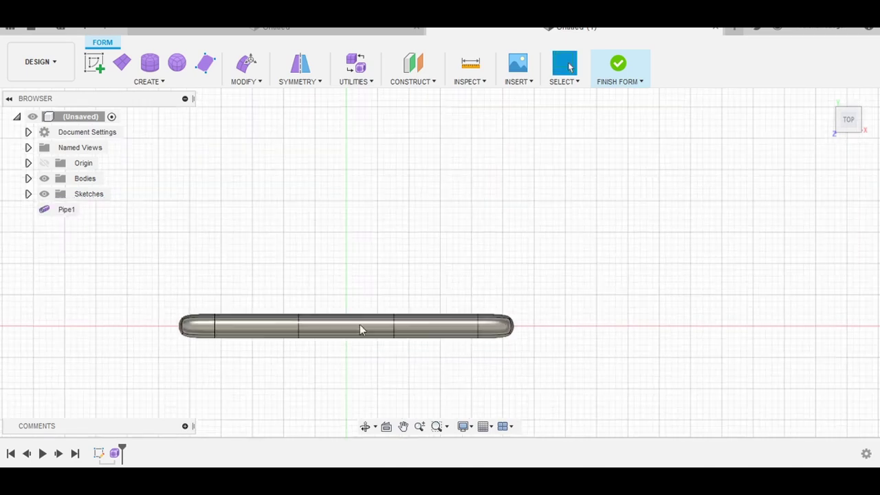
pyautogui.click(319, 82)
pyautogui.click(321, 96)
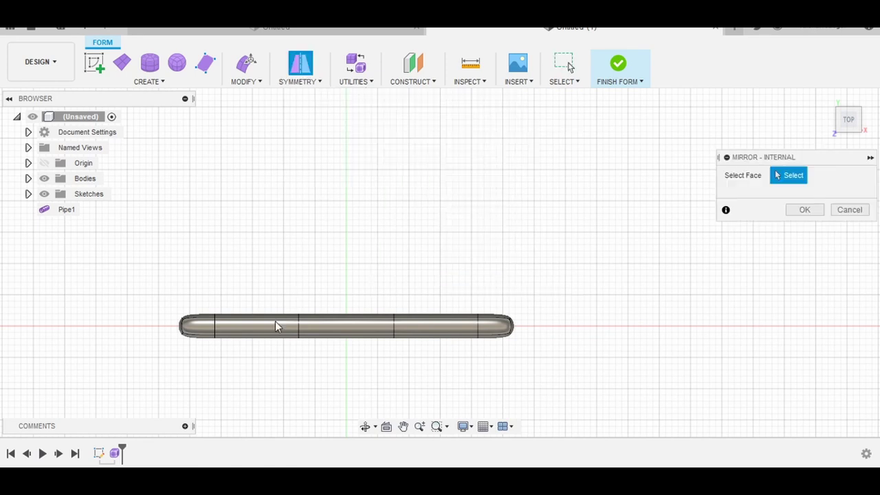
pyautogui.click(277, 324)
pyautogui.moveTo(302, 392)
pyautogui.keyDown('shift'); pyautogui.mouseDown(button='middle')
pyautogui.moveTo(336, 285)
pyautogui.moveTo(334, 241)
pyautogui.moveTo(319, 247)
pyautogui.mouseUp(button='middle'); pyautogui.keyUp('shift')
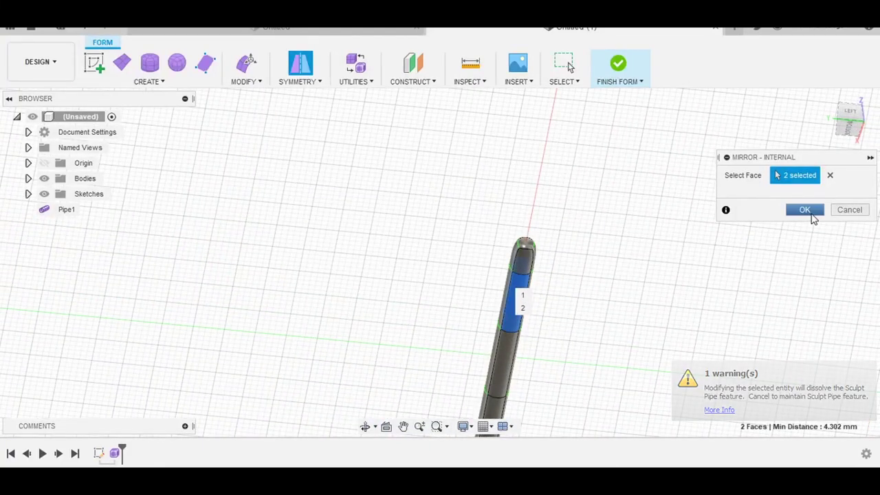
pyautogui.click(805, 211)
# - Add a second internal mirror using the opposite face, then snap to the Front view
pyautogui.keyDown('shift'); pyautogui.moveTo(611, 348); pyautogui.dragTo(577, 365, button='middle'); pyautogui.keyUp('shift')
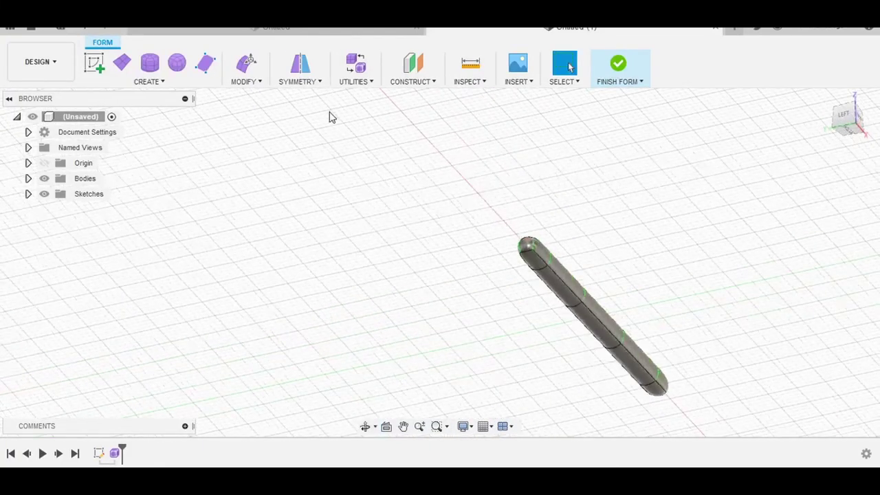
pyautogui.click(300, 83)
pyautogui.click(309, 96)
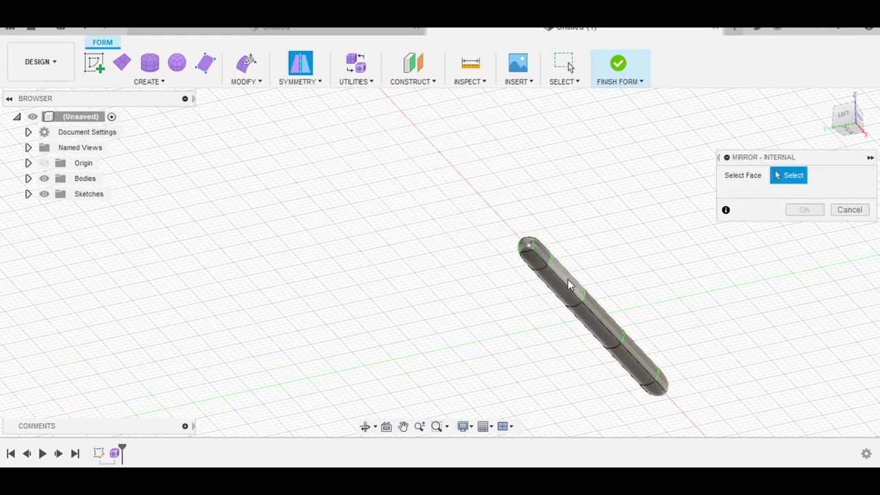
pyautogui.keyDown('shift'); pyautogui.moveTo(538, 338); pyautogui.dragTo(607, 342, button='middle'); pyautogui.keyUp('shift')
pyautogui.click(639, 299)
pyautogui.click(804, 210)
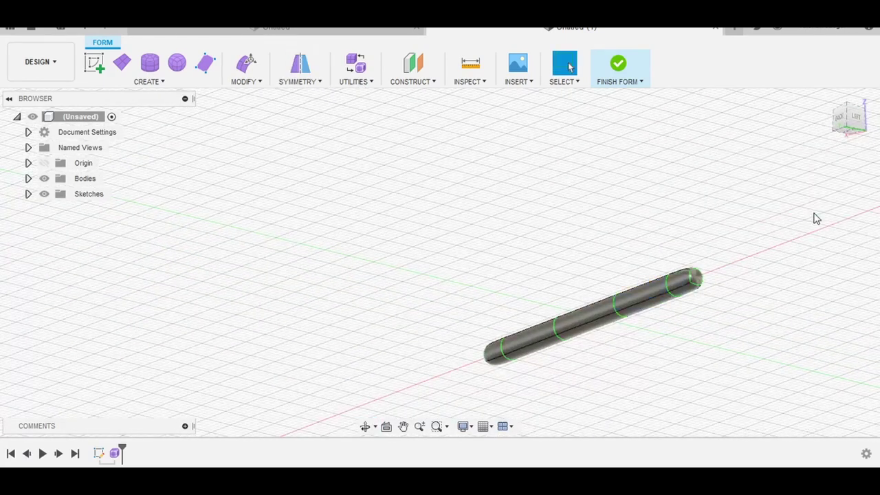
pyautogui.moveTo(734, 330)
pyautogui.keyDown('shift'); pyautogui.mouseDown(button='middle')
pyautogui.moveTo(650, 332)
pyautogui.moveTo(609, 365)
pyautogui.moveTo(653, 323)
pyautogui.mouseUp(button='middle'); pyautogui.keyUp('shift')
pyautogui.click(850, 124)
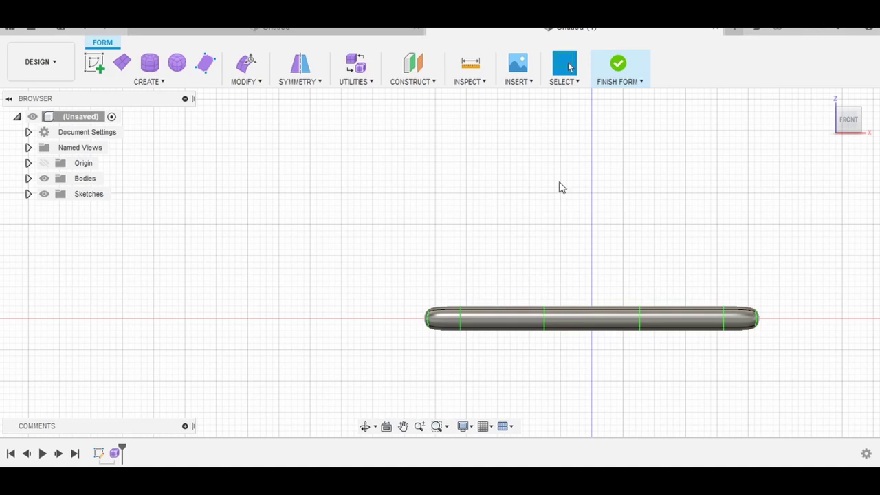
# - In Edit Form, pull faces near the left end outward to thicken the body
pyautogui.click(262, 83)
pyautogui.click(264, 31)
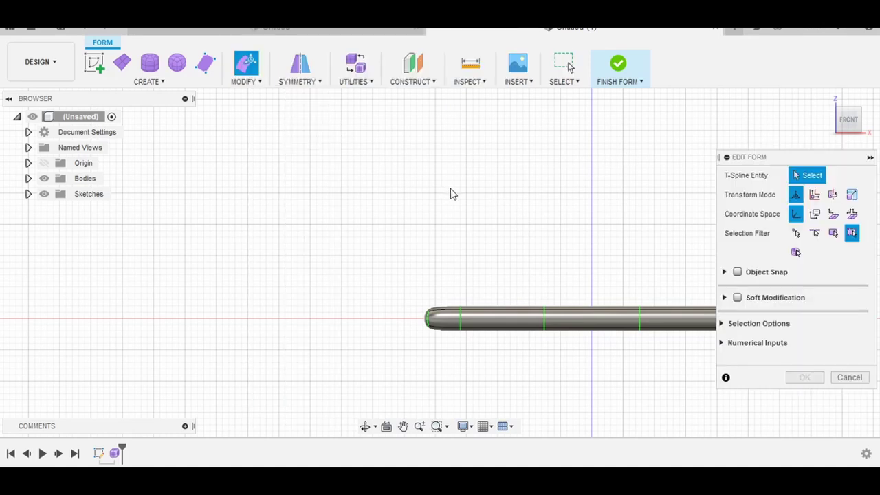
pyautogui.moveTo(450, 194); pyautogui.dragTo(268, 191, button='middle')
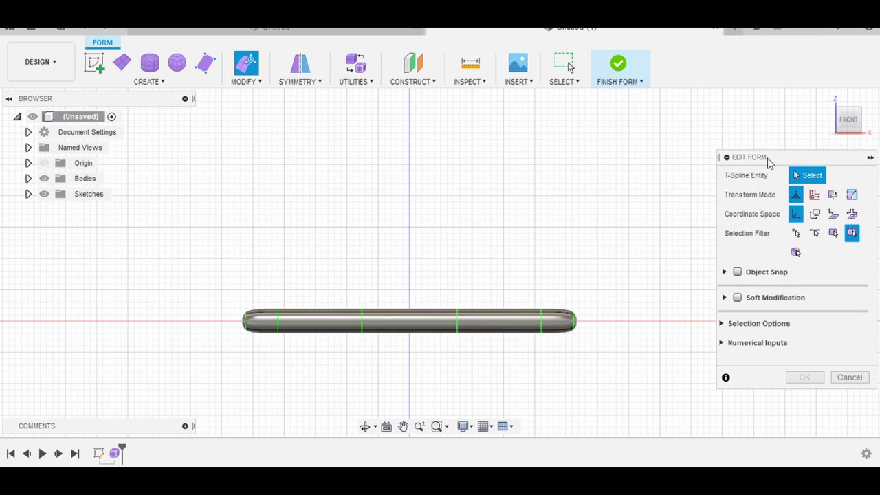
pyautogui.scroll(2, 286, 309)
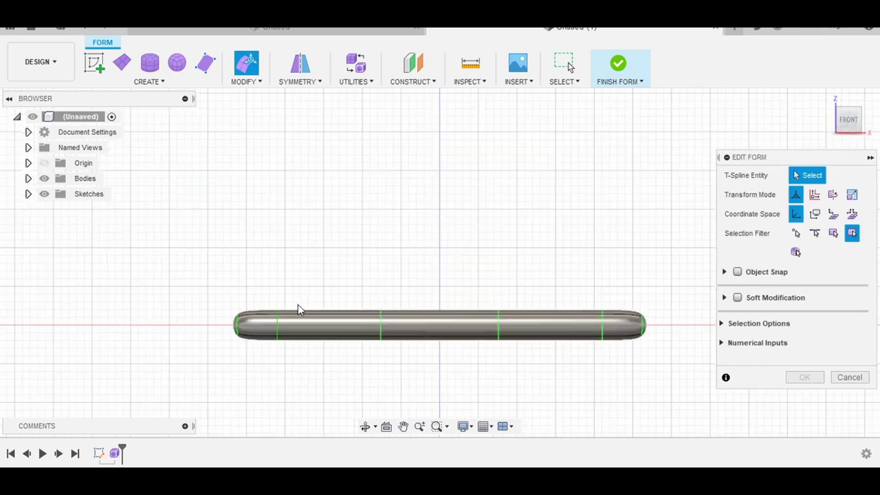
pyautogui.scroll(2, 322, 314)
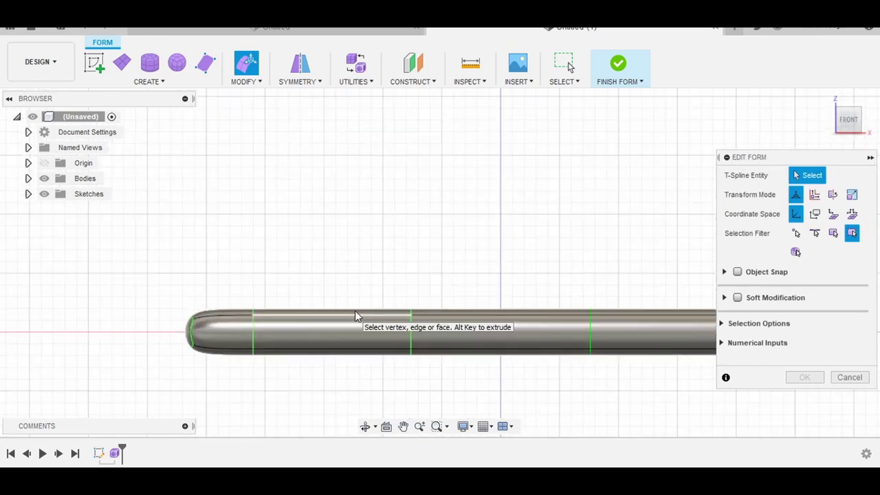
pyautogui.click(354, 310)
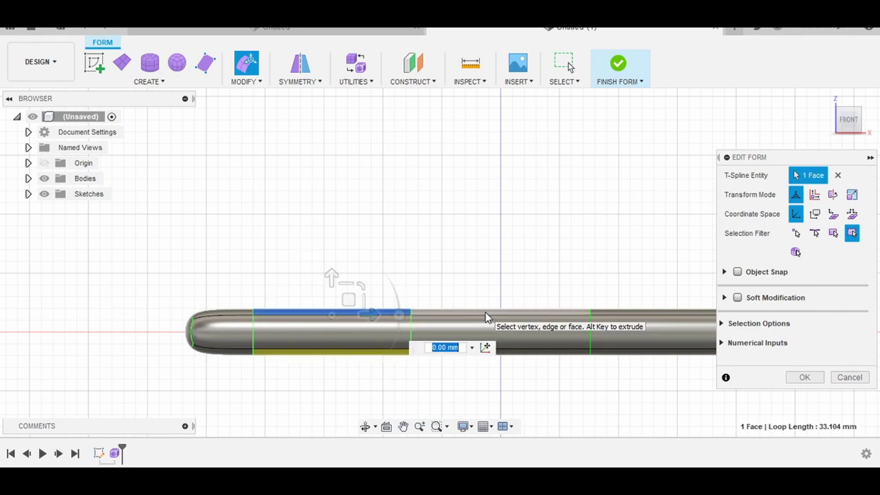
pyautogui.keyDown('shift'); pyautogui.click(487, 314); pyautogui.keyUp('shift')
pyautogui.moveTo(312, 265); pyautogui.dragTo(312, 217)
# - Bulge the middle faces outward and select two edge rings near the ends
pyautogui.click(470, 280)
pyautogui.click(343, 285)
pyautogui.click(64, 278)
pyautogui.scroll(2, 530, 267)
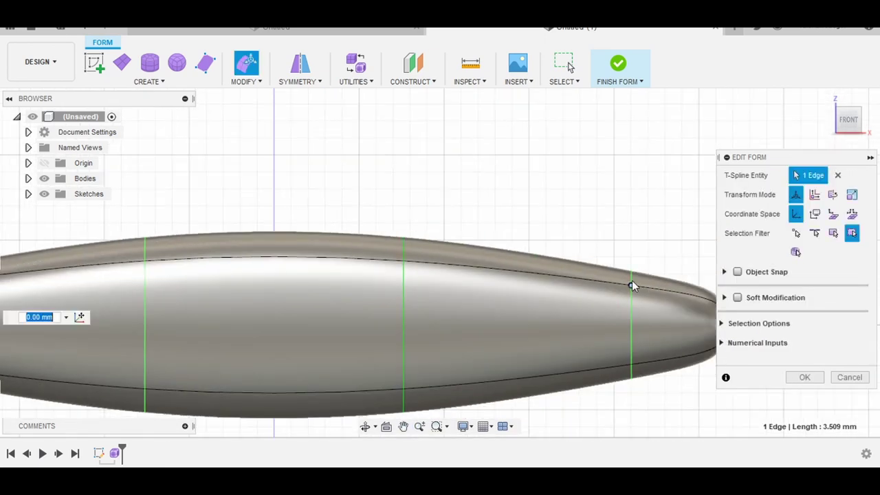
pyautogui.scroll(2, 632, 281)
pyautogui.keyDown('shift'); pyautogui.click(631, 277); pyautogui.keyUp('shift')
# - Enter 0.4 for the selected edge rings to taper the ends, then clear the selection
pyautogui.scroll(-3, 575, 294)
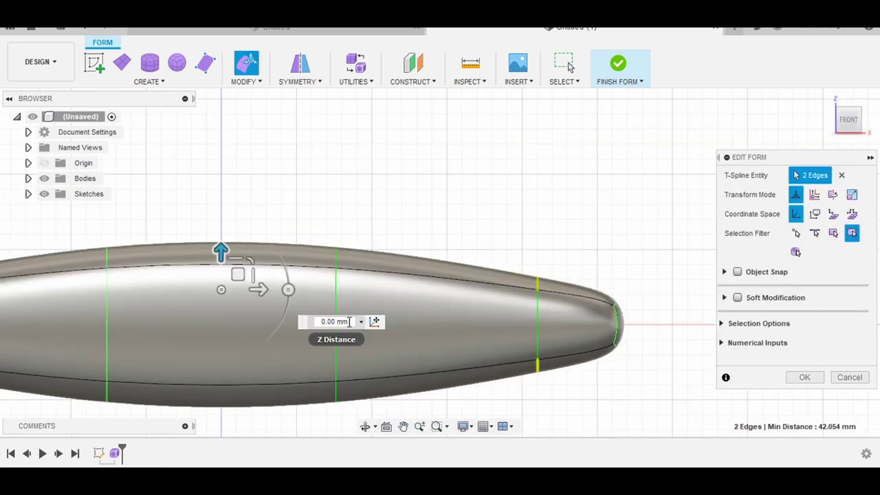
pyautogui.write('0.50.4')
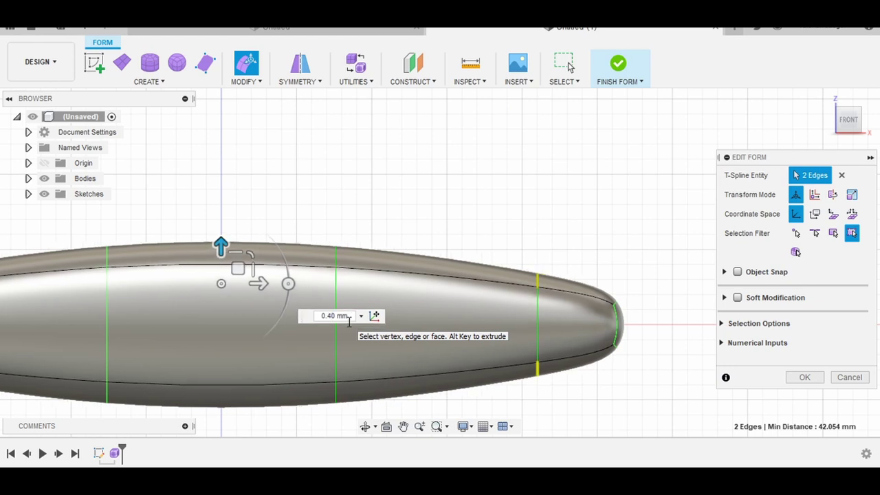
pyautogui.scroll(-2, 349, 321)
pyautogui.scroll(-2, 349, 322)
pyautogui.click(570, 386)
pyautogui.click(365, 426)
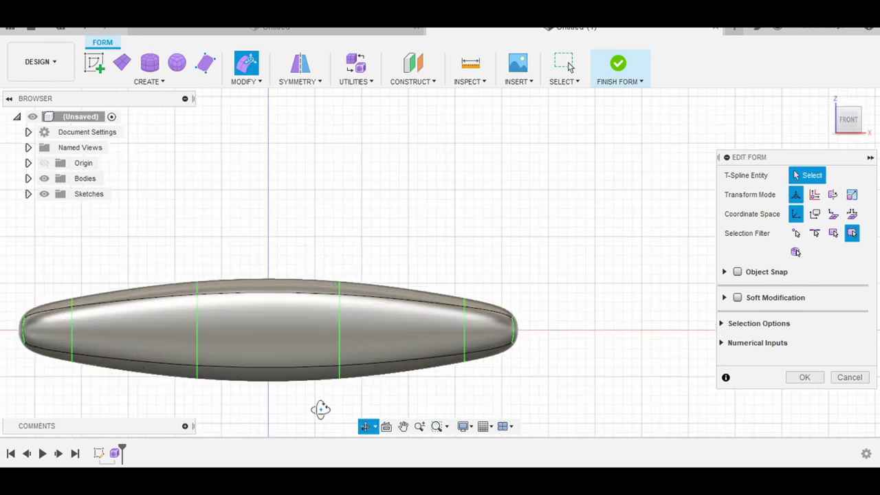
pyautogui.moveTo(320, 410); pyautogui.dragTo(403, 418)
# - Select two edge rings and pull them inward -3.00 mm
pyautogui.press('Escape')
pyautogui.doubleClick(244, 368)
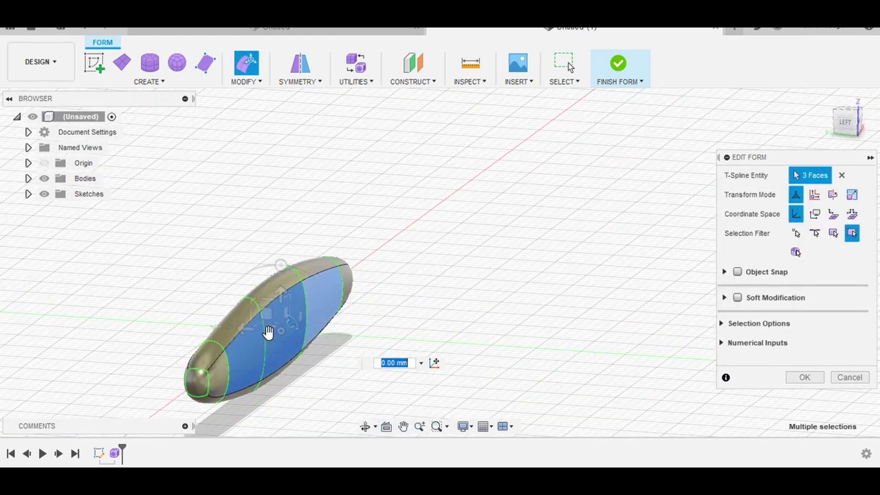
pyautogui.click(242, 380)
pyautogui.moveTo(354, 365)
pyautogui.keyDown('shift'); pyautogui.mouseDown(button='middle')
pyautogui.moveTo(314, 369)
pyautogui.moveTo(331, 349)
pyautogui.mouseUp(button='middle'); pyautogui.keyUp('shift')
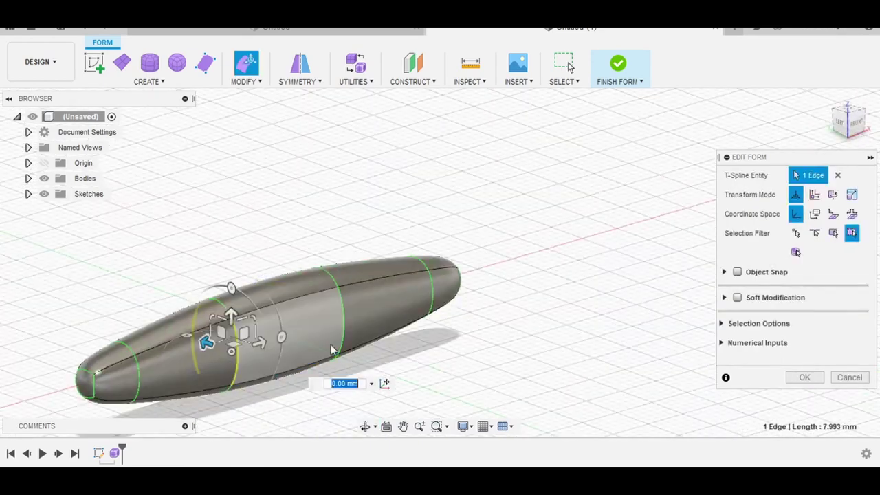
pyautogui.keyDown('shift'); pyautogui.click(340, 343); pyautogui.keyUp('shift')
pyautogui.keyDown('shift'); pyautogui.moveTo(465, 399); pyautogui.dragTo(506, 394, button='middle'); pyautogui.keyUp('shift')
pyautogui.moveTo(261, 330); pyautogui.dragTo(273, 335)
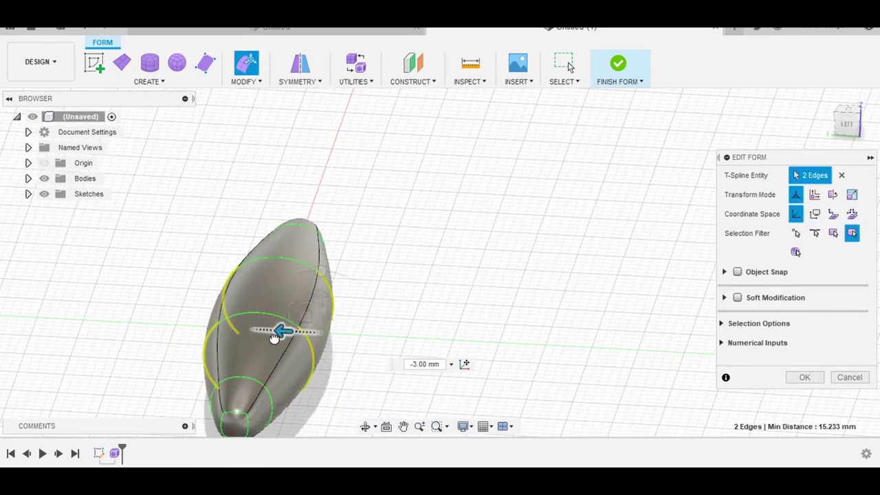
# - Select more edge rings and pull them inward -1.00 mm
pyautogui.keyDown('shift'); pyautogui.moveTo(274, 336); pyautogui.dragTo(262, 392, button='middle'); pyautogui.keyUp('shift')
pyautogui.keyDown('shift'); pyautogui.click(467, 334); pyautogui.keyUp('shift')
pyautogui.keyDown('shift'); pyautogui.moveTo(467, 334); pyautogui.dragTo(557, 387, button='middle'); pyautogui.keyUp('shift')
pyautogui.moveTo(275, 331); pyautogui.dragTo(264, 334)
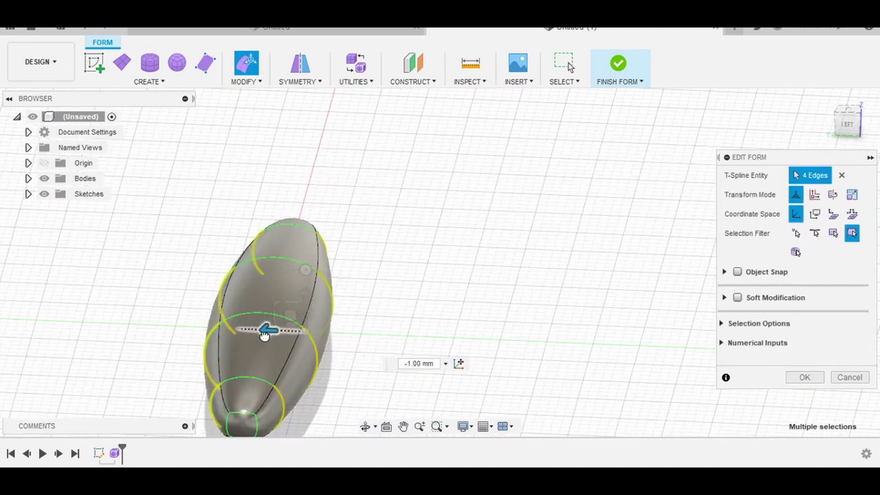
# - Pull the edge rings near the top and bottom ends inward 1 mm
pyautogui.moveTo(420, 363)
pyautogui.keyDown('shift'); pyautogui.mouseDown(button='middle')
pyautogui.moveTo(525, 370)
pyautogui.moveTo(457, 318)
pyautogui.mouseUp(button='middle'); pyautogui.keyUp('shift')
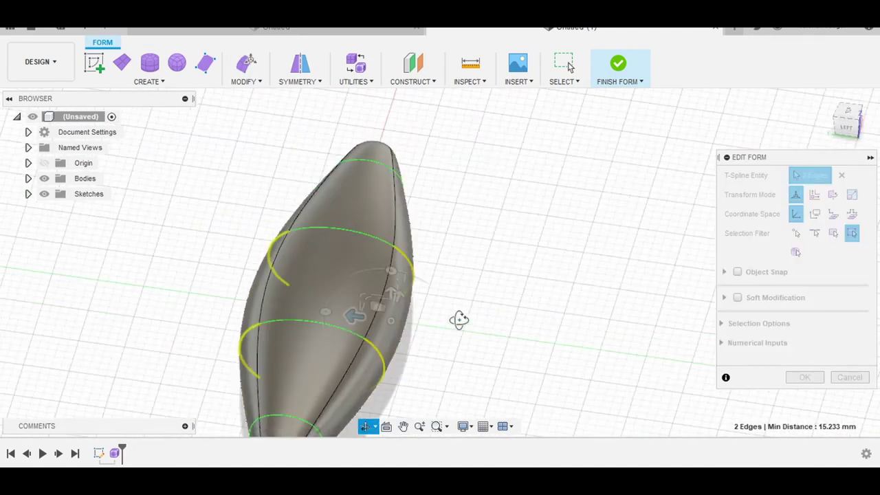
pyautogui.click(847, 121)
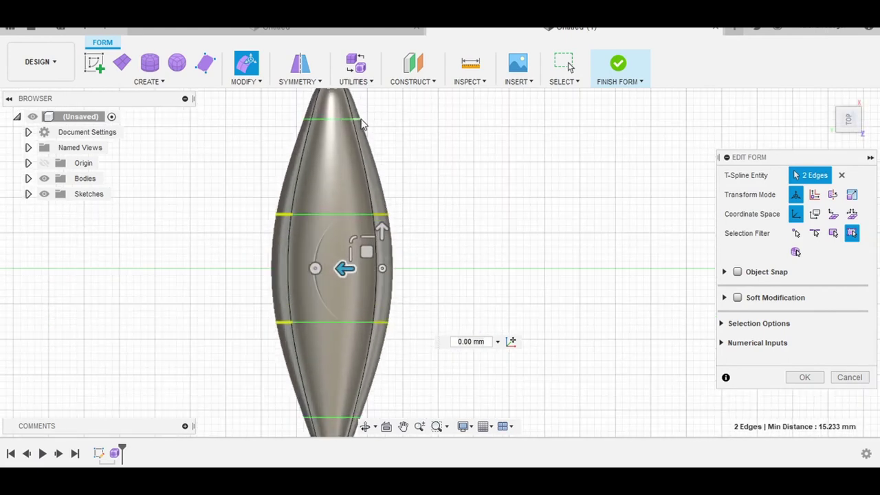
pyautogui.click(354, 120)
pyautogui.scroll(2, 426, 256)
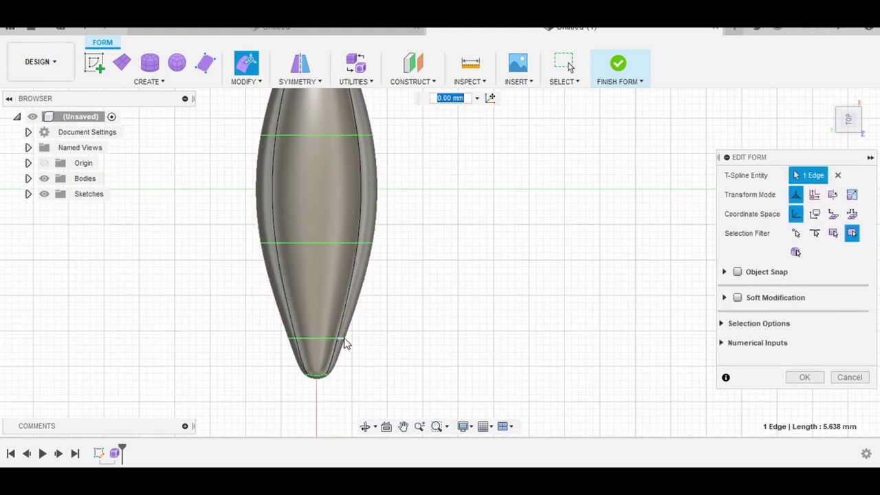
pyautogui.keyDown('shift'); pyautogui.click(343, 344); pyautogui.keyUp('shift')
pyautogui.scroll(-3, 356, 269)
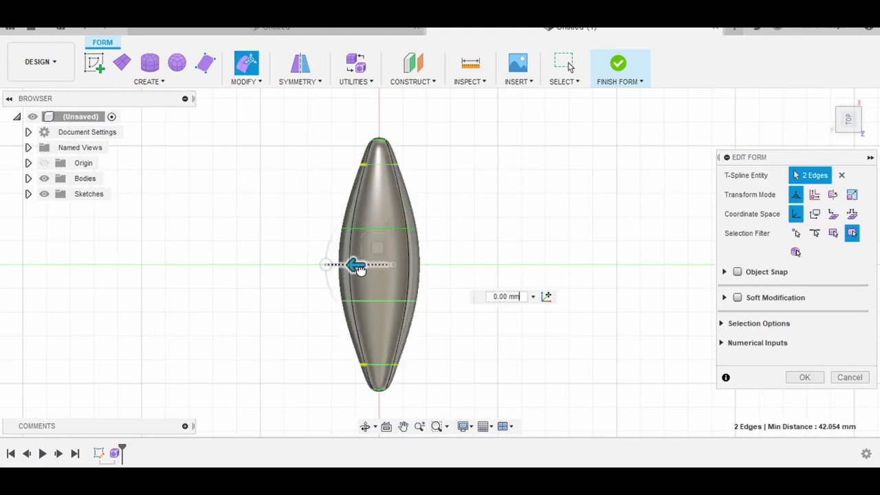
pyautogui.moveTo(358, 268); pyautogui.dragTo(363, 261)
pyautogui.scroll(2, 501, 265)
pyautogui.scroll(-2, 359, 326)
# - Move the left-end and right-end edge rings and confirm the Edit Form changes
pyautogui.moveTo(453, 250)
pyautogui.mouseDown(button='middle')
pyautogui.moveTo(510, 316)
pyautogui.moveTo(649, 218)
pyautogui.mouseUp(button='middle')
pyautogui.scroll(3, 649, 217)
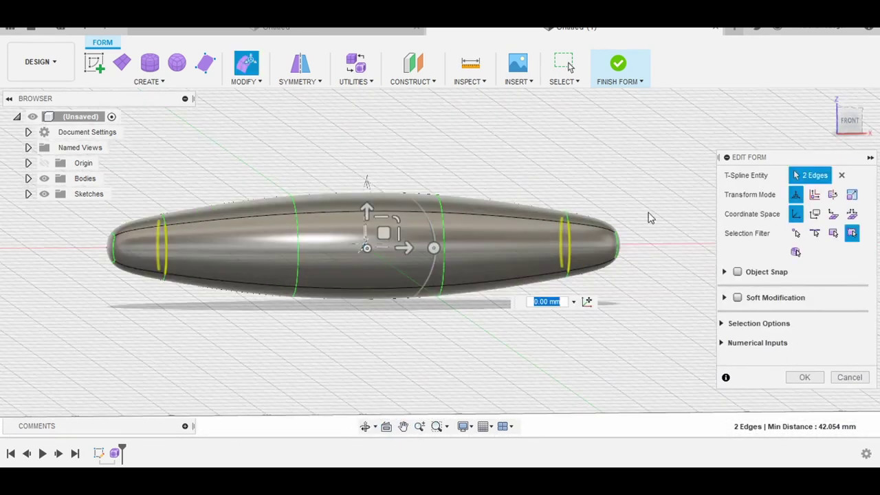
pyautogui.click(650, 218)
pyautogui.scroll(3, 163, 222)
pyautogui.click(163, 221)
pyautogui.scroll(-3, 163, 222)
pyautogui.moveTo(697, 232); pyautogui.dragTo(529, 255, button='middle')
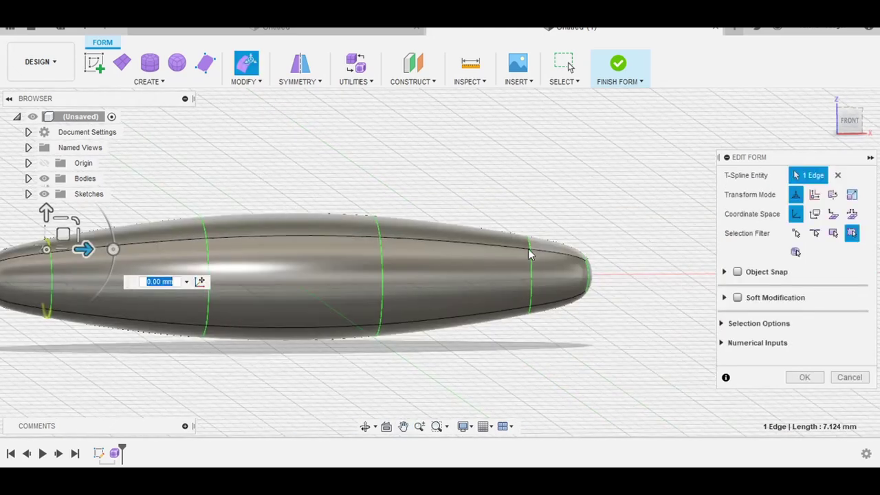
pyautogui.scroll(3, 529, 254)
pyautogui.keyDown('shift'); pyautogui.click(534, 236); pyautogui.keyUp('shift')
pyautogui.scroll(-3, 534, 236)
pyautogui.moveTo(631, 191)
pyautogui.mouseDown(button='middle')
pyautogui.moveTo(437, 217)
pyautogui.moveTo(586, 240)
pyautogui.mouseUp(button='middle')
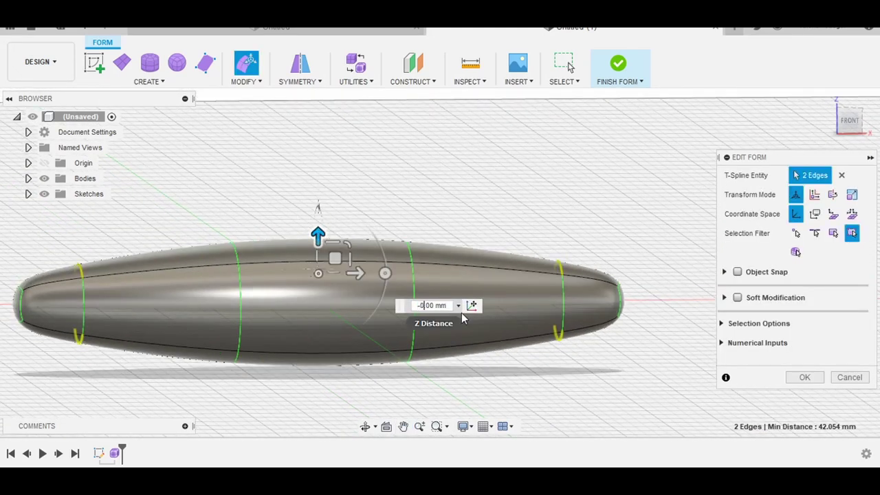
pyautogui.click(800, 376)
# - Finish the form and return to the Solid workspace
pyautogui.moveTo(575, 397)
pyautogui.keyDown('shift'); pyautogui.mouseDown(button='middle')
pyautogui.moveTo(632, 398)
pyautogui.moveTo(534, 378)
pyautogui.mouseUp(button='middle'); pyautogui.keyUp('shift')
pyautogui.click(617, 63)
pyautogui.moveTo(558, 218); pyautogui.dragTo(560, 205, button='middle')
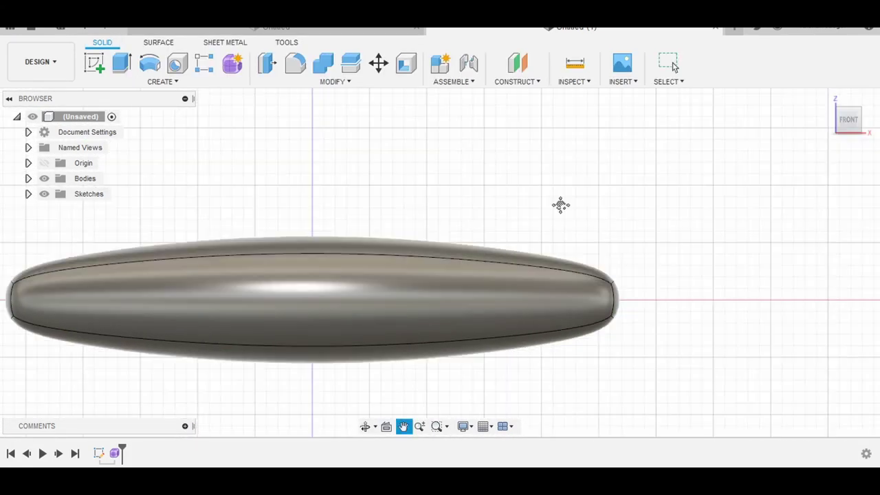
pyautogui.hotkey('ctrl', 'z')
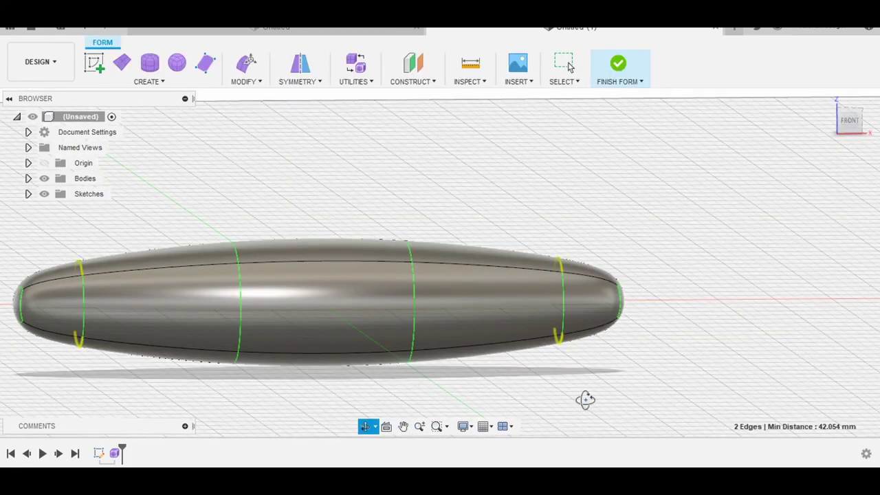
pyautogui.moveTo(585, 399)
pyautogui.keyDown('shift'); pyautogui.mouseDown(button='middle')
pyautogui.moveTo(628, 404)
pyautogui.moveTo(534, 379)
pyautogui.mouseUp(button='middle'); pyautogui.keyUp('shift')
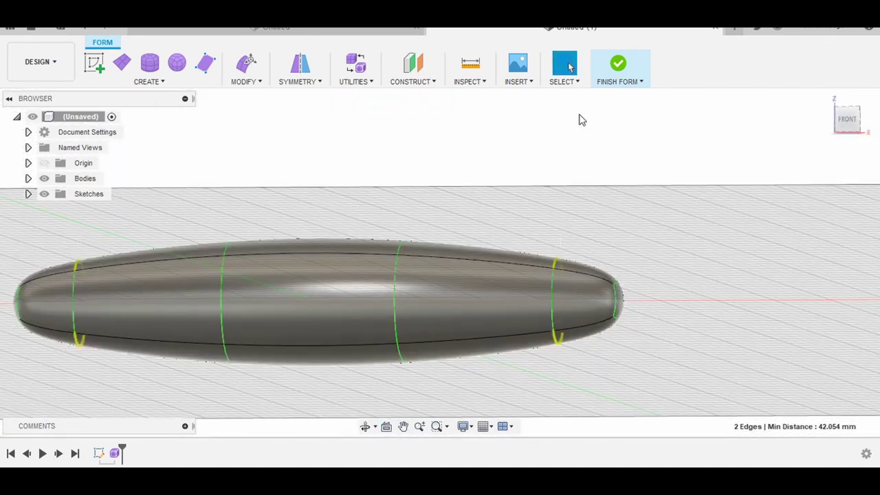
pyautogui.click(617, 65)
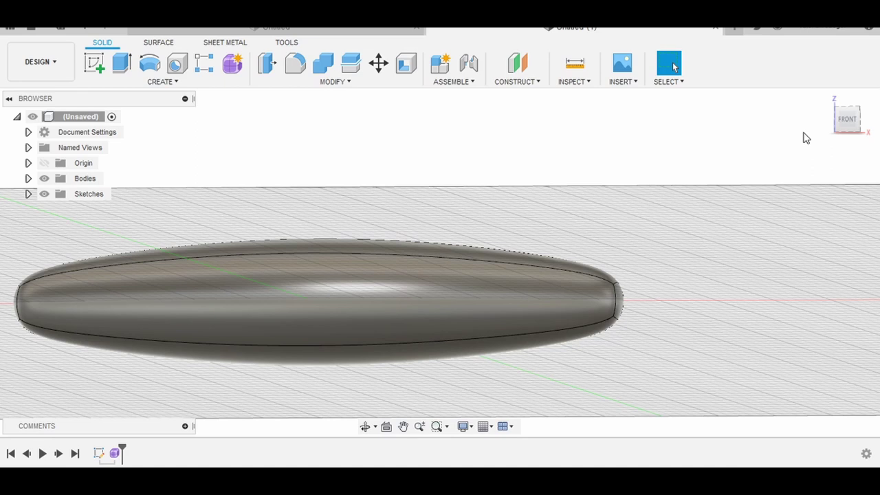
# - On the YZ plane, sketch a center-diameter circle at the origin wider than the spindle
pyautogui.click(849, 119)
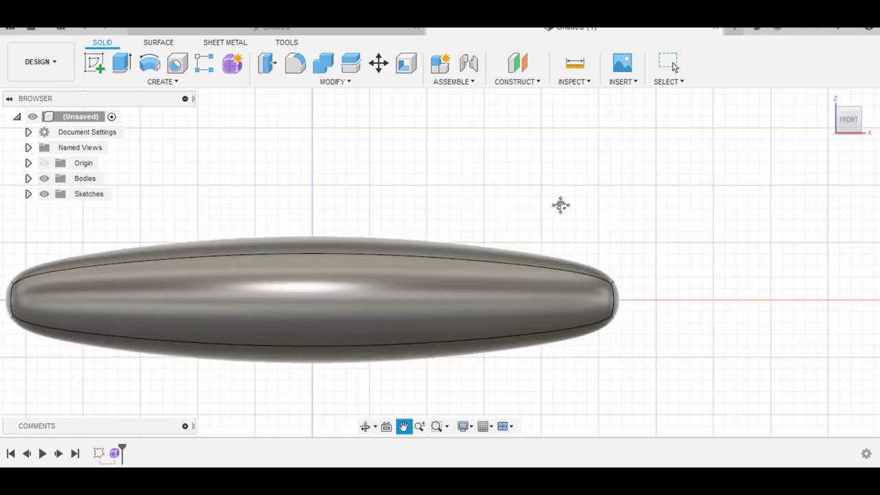
pyautogui.moveTo(560, 205); pyautogui.dragTo(591, 204)
pyautogui.press('Escape')
pyautogui.moveTo(485, 225); pyautogui.dragTo(464, 213, button='middle')
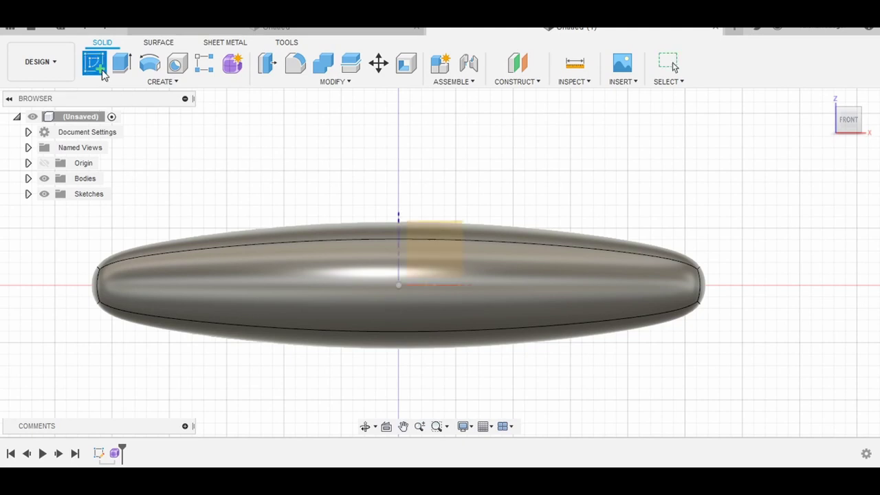
pyautogui.keyDown('shift'); pyautogui.moveTo(641, 223); pyautogui.dragTo(472, 246, button='middle'); pyautogui.keyUp('shift')
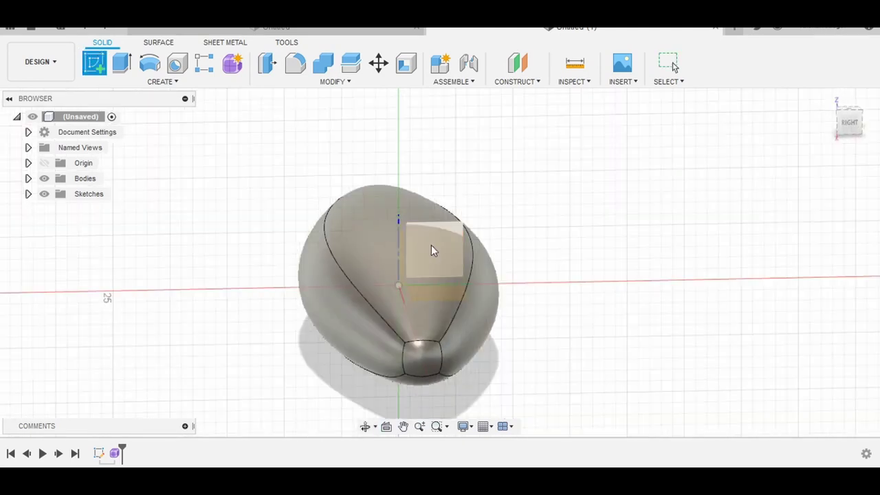
pyautogui.click(431, 244)
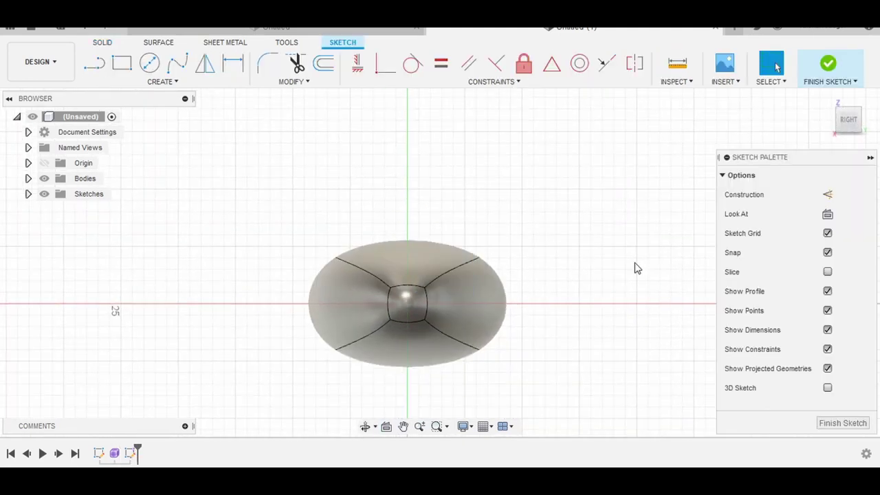
pyautogui.click(153, 67)
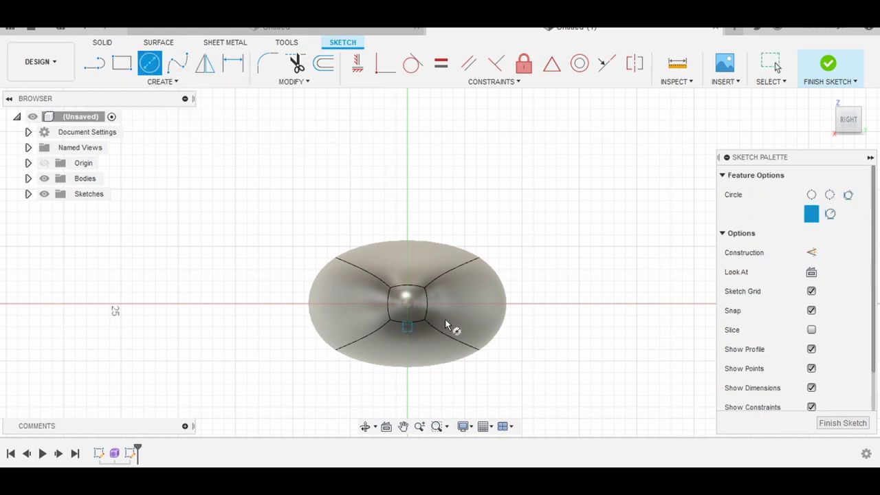
pyautogui.click(527, 253)
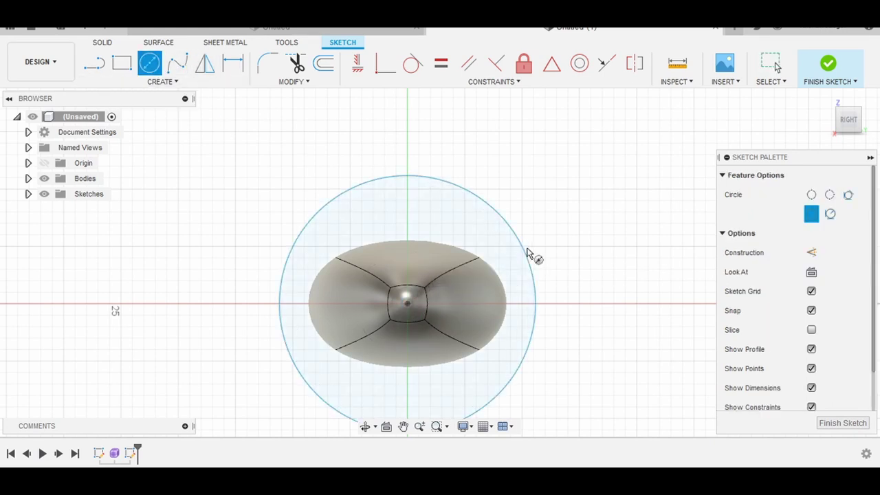
pyautogui.click(830, 425)
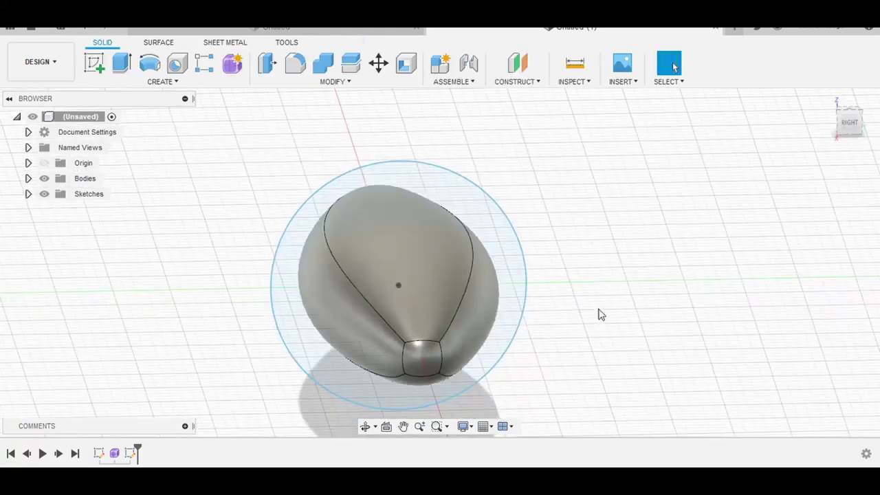
pyautogui.keyDown('shift'); pyautogui.moveTo(608, 309); pyautogui.dragTo(155, 97, button='middle'); pyautogui.keyUp('shift')
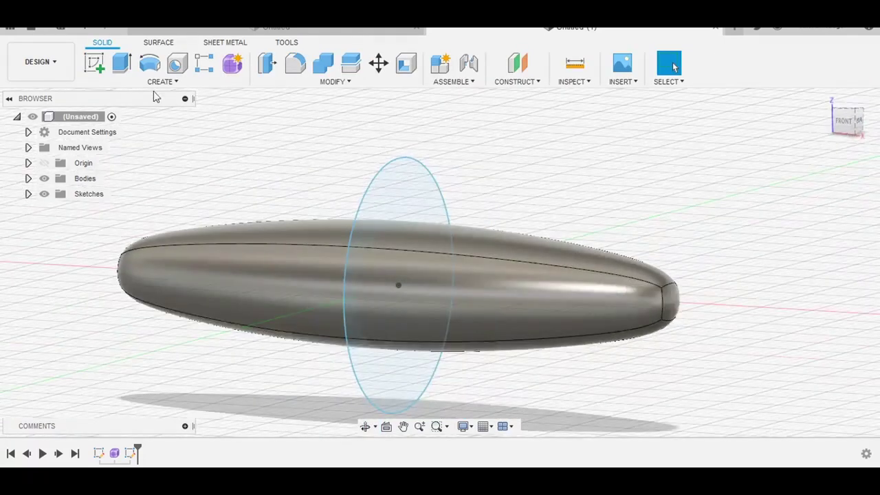
# - Extrude the circle profile Symmetric, 0.50 mm distance, as a New Body
pyautogui.click(122, 63)
pyautogui.click(393, 200)
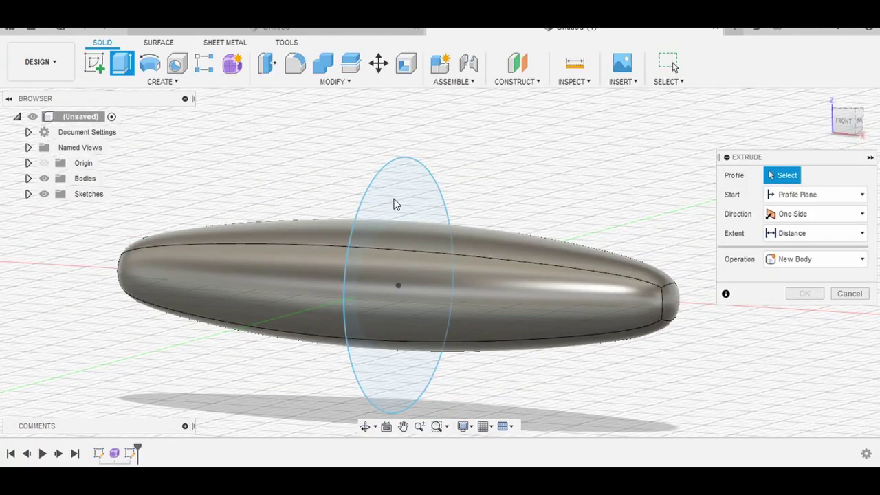
pyautogui.click(419, 187)
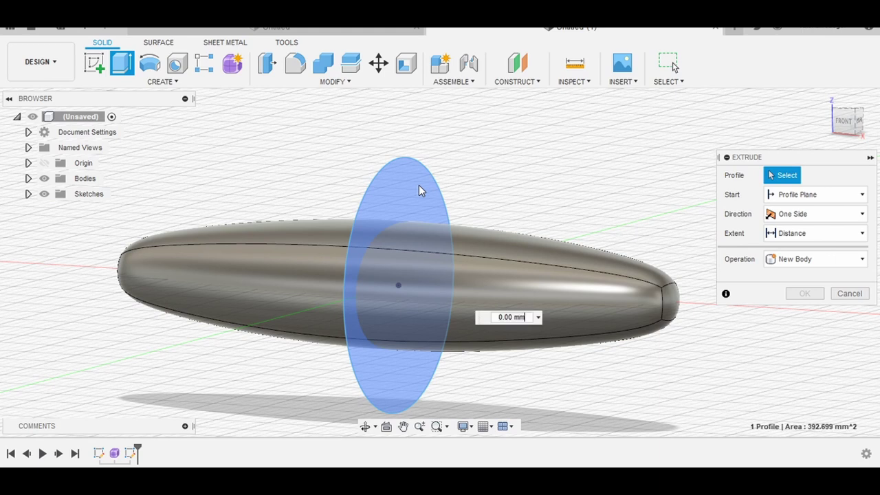
pyautogui.click(799, 219)
pyautogui.click(799, 260)
pyautogui.write('0.5')
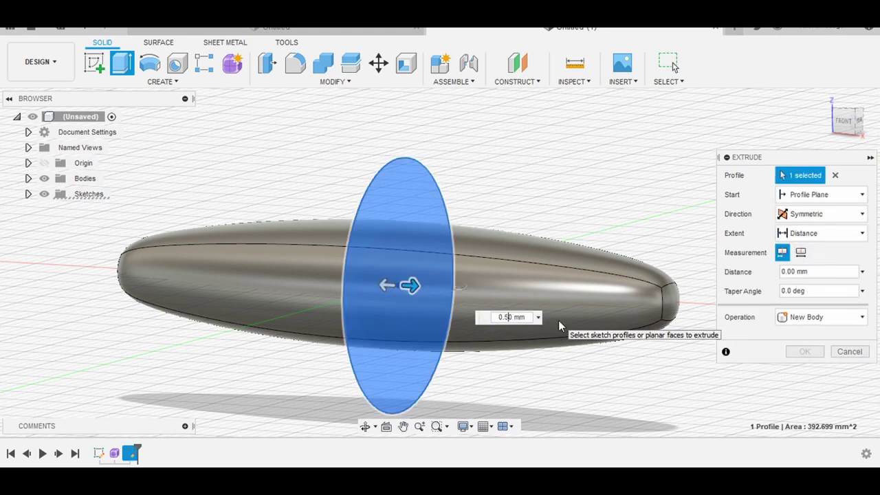
pyautogui.press('Return')
pyautogui.click(822, 319)
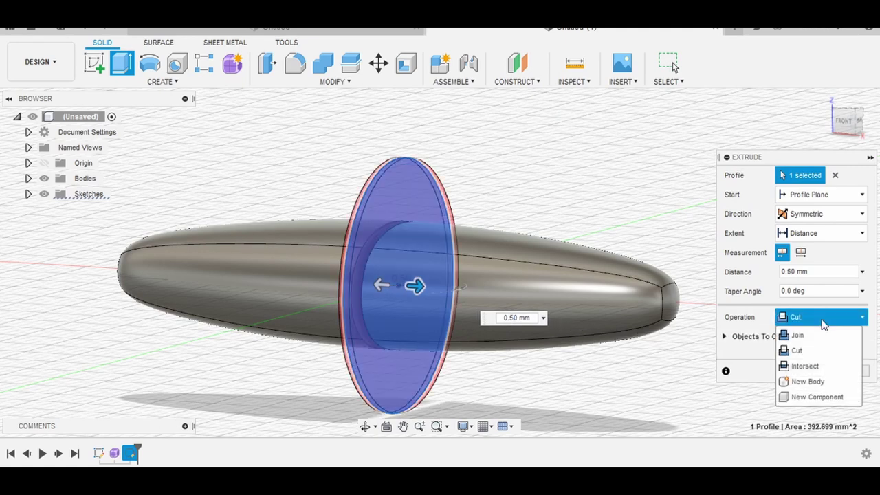
pyautogui.click(813, 381)
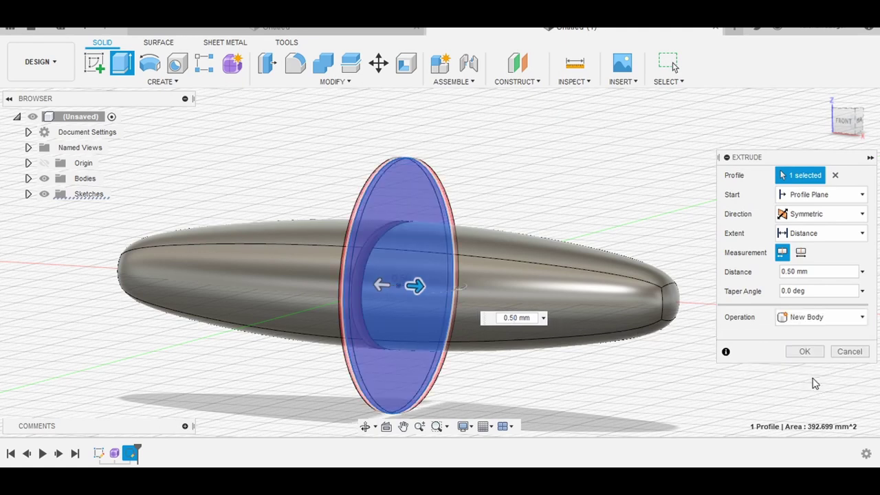
pyautogui.click(804, 352)
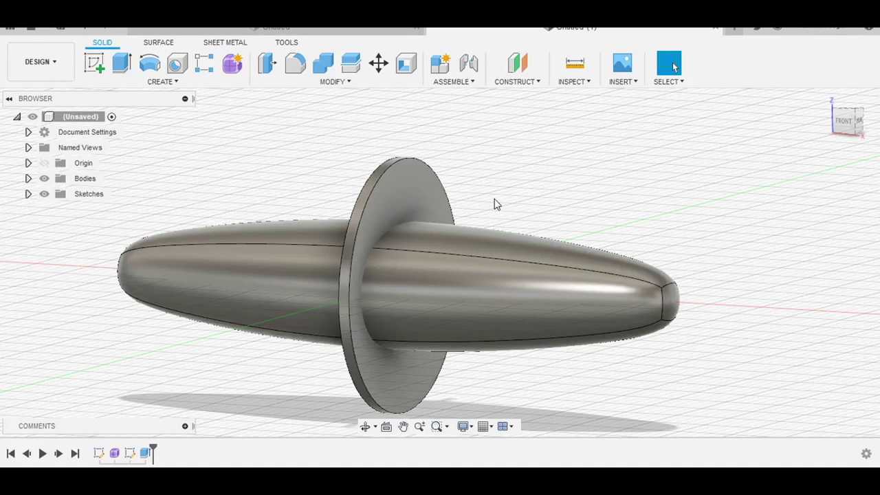
# - On the Front plane, draw a 60 mm horizontal construction line along the spindle axis
pyautogui.moveTo(522, 198)
pyautogui.keyDown('shift'); pyautogui.mouseDown(button='middle')
pyautogui.moveTo(523, 190)
pyautogui.moveTo(464, 203)
pyautogui.mouseUp(button='middle'); pyautogui.keyUp('shift')
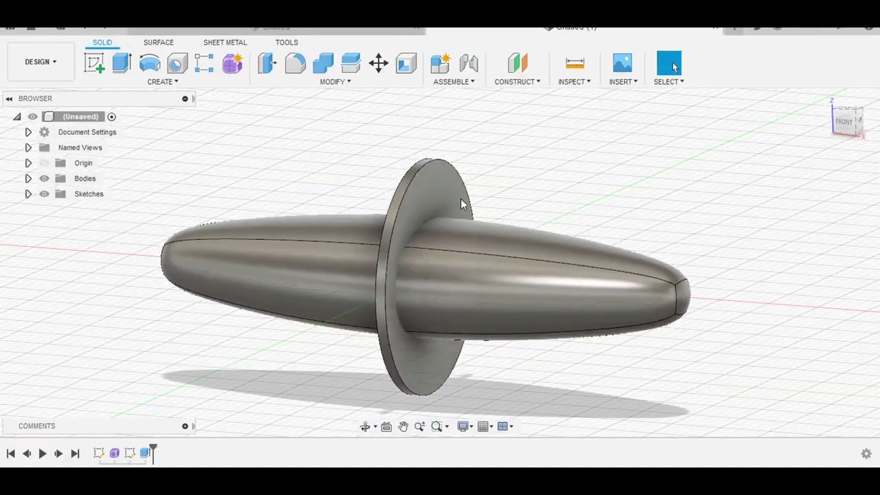
pyautogui.click(95, 65)
pyautogui.click(466, 233)
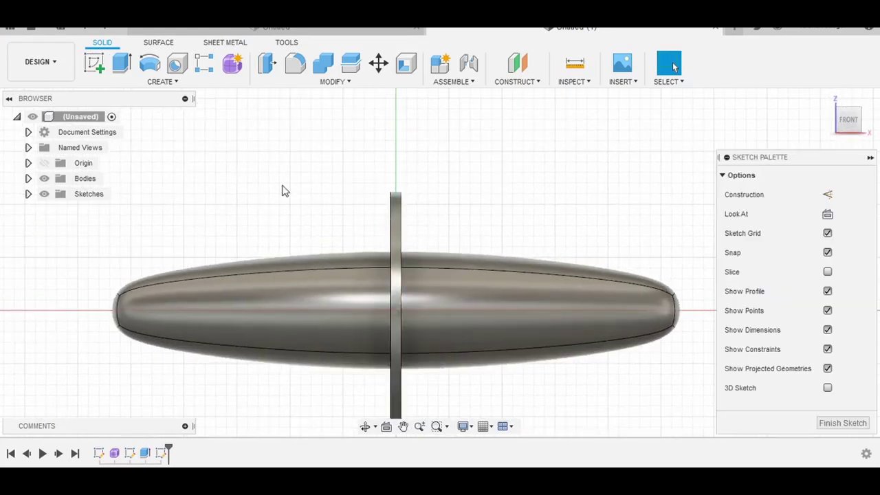
pyautogui.press('l')
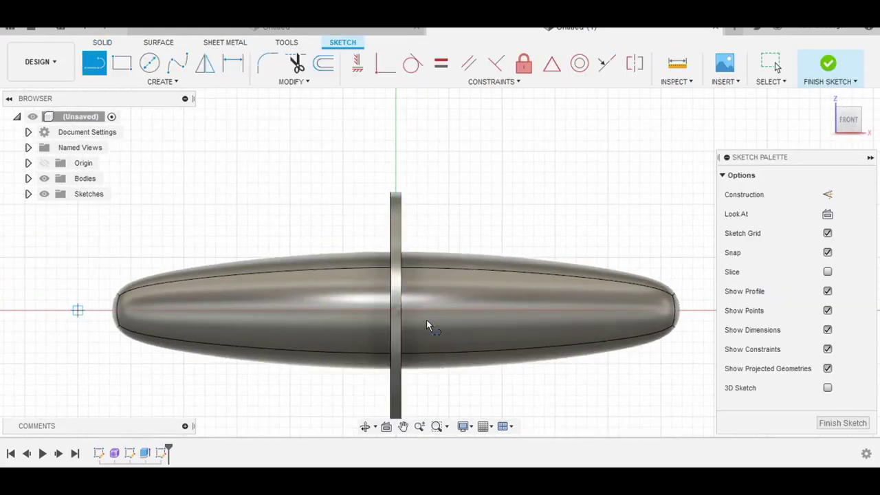
pyautogui.click(77, 310)
pyautogui.click(710, 310)
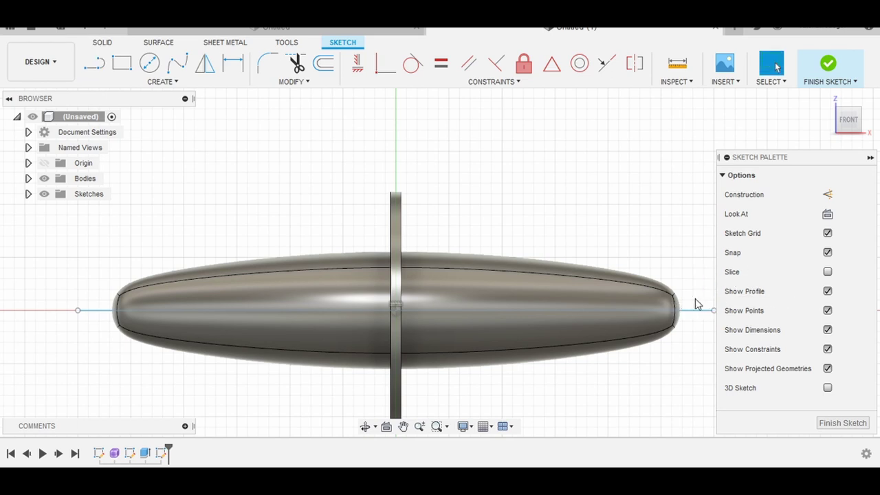
pyautogui.click(691, 310)
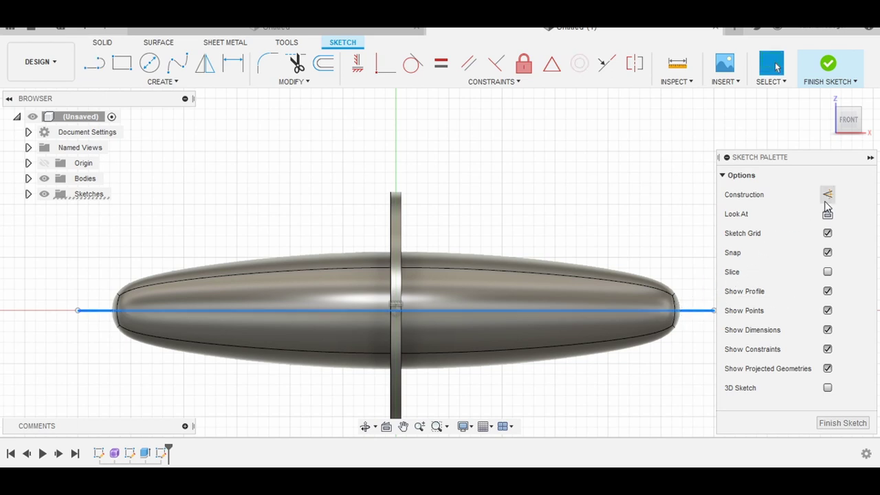
pyautogui.click(847, 424)
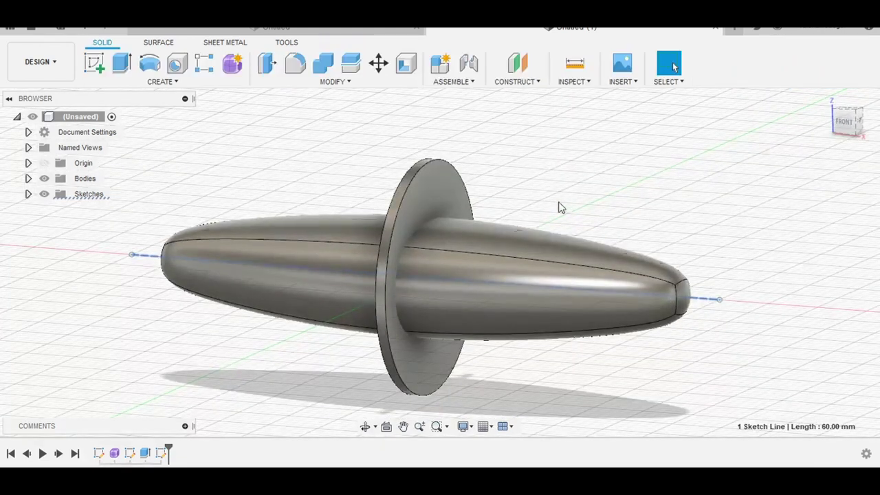
pyautogui.click(162, 82)
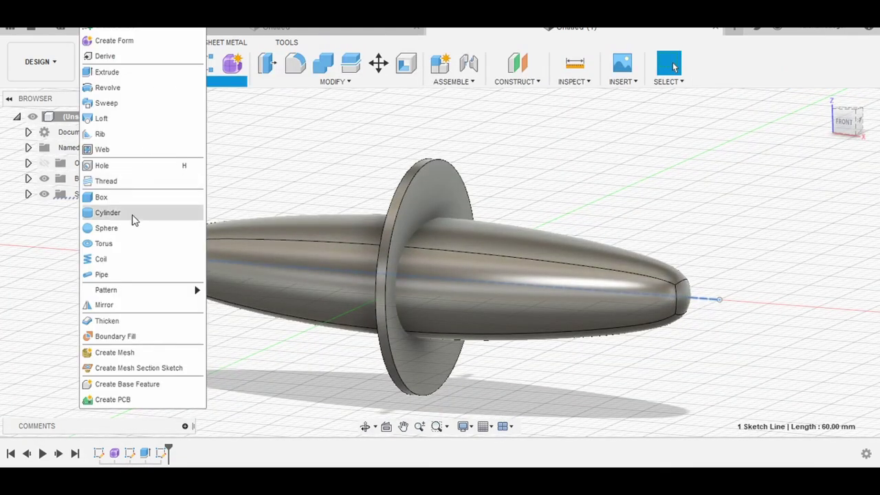
pyautogui.moveTo(106, 289)
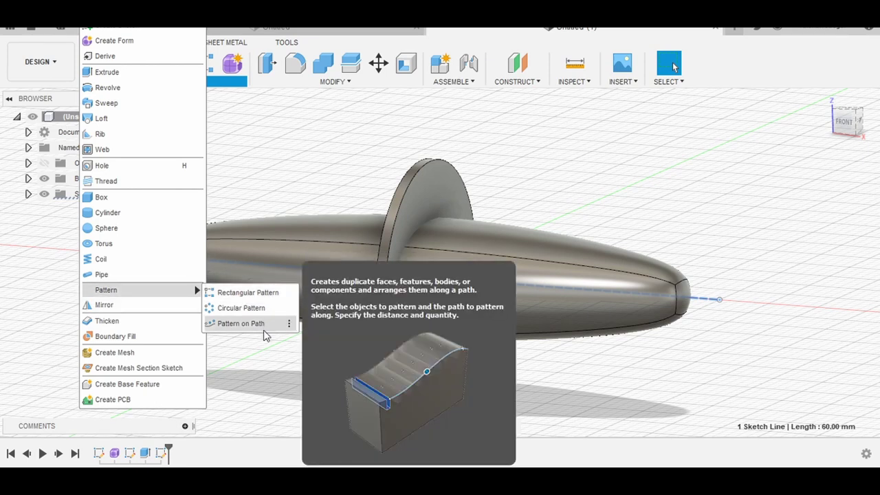
# - Set up Pattern on Path for the disc along the axis line with Spacing and Symmetric options
pyautogui.click(241, 323)
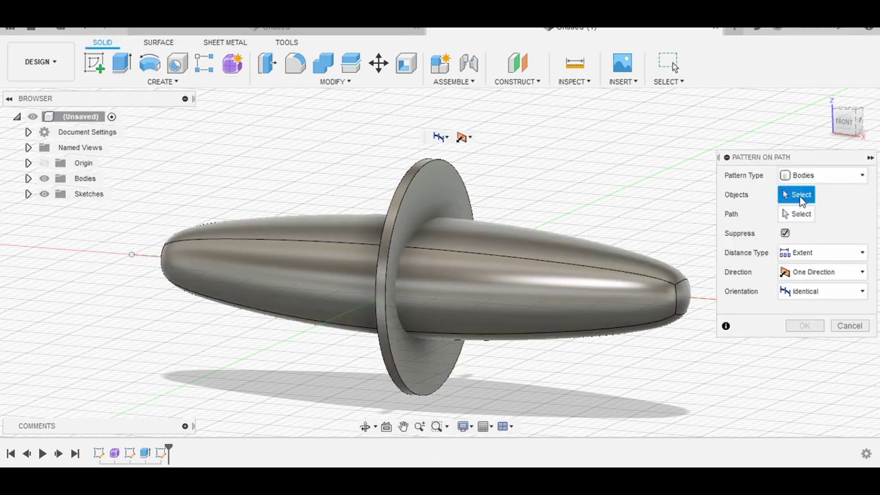
pyautogui.click(439, 206)
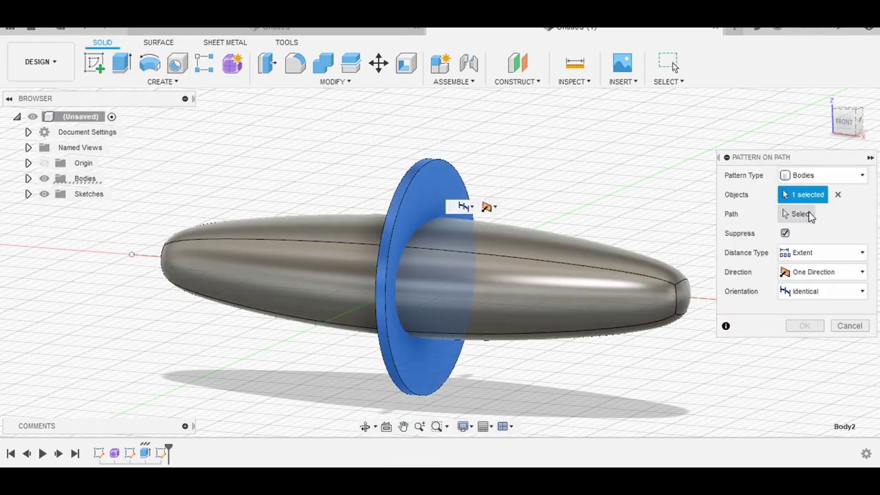
pyautogui.moveTo(740, 307); pyautogui.dragTo(656, 303, button='middle')
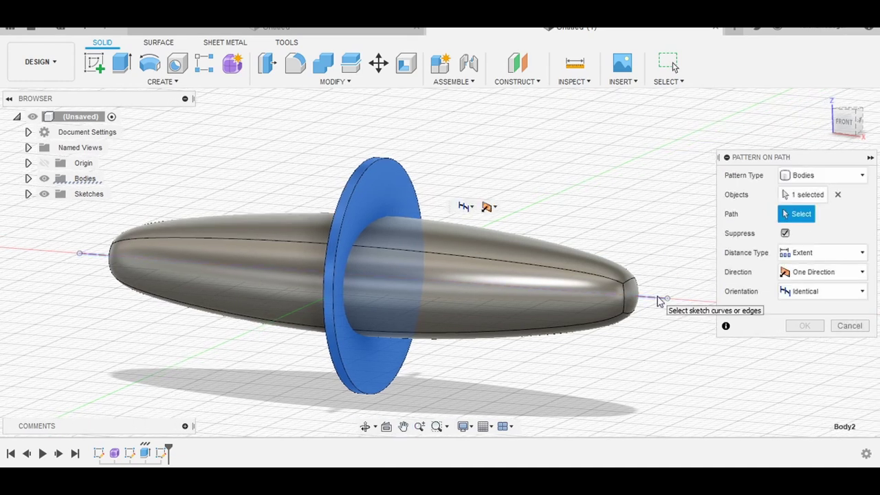
pyautogui.click(659, 299)
pyautogui.click(824, 290)
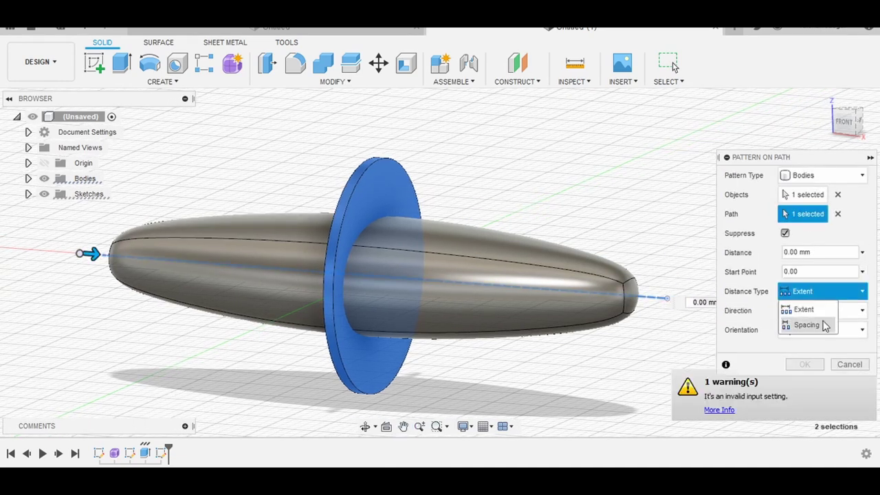
pyautogui.click(824, 325)
pyautogui.click(837, 311)
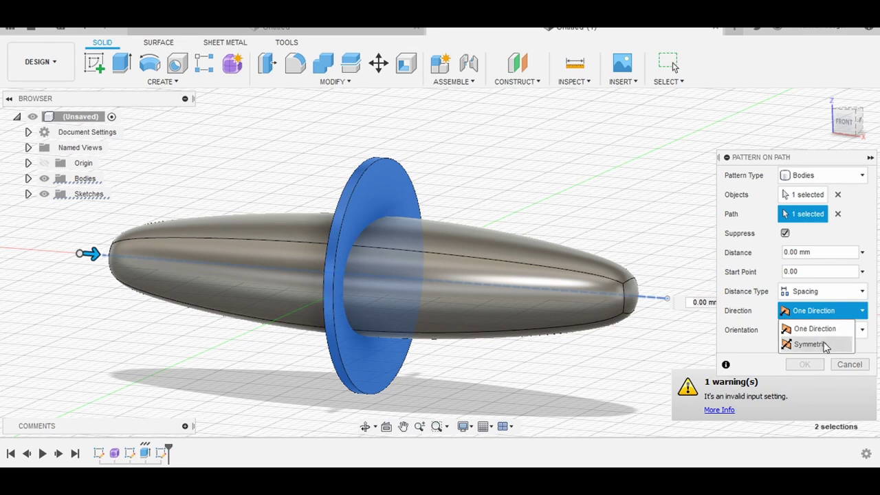
pyautogui.click(824, 344)
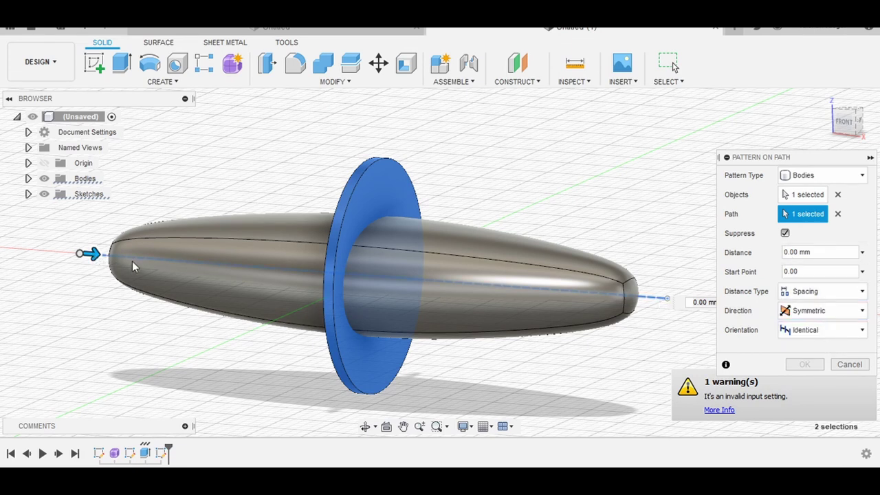
# - Set 2 mm spacing and quantity 27, then apply the pattern
pyautogui.moveTo(95, 256); pyautogui.dragTo(177, 276)
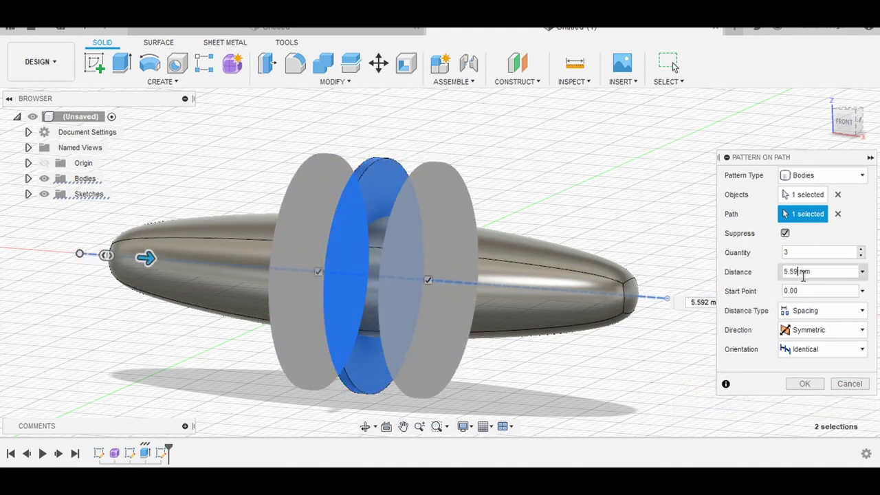
pyautogui.write('2')
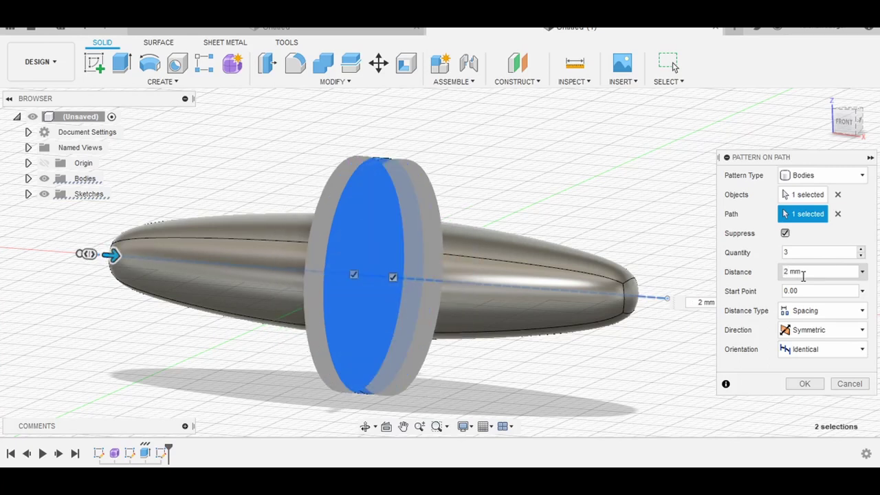
pyautogui.click(797, 252)
pyautogui.write('21')
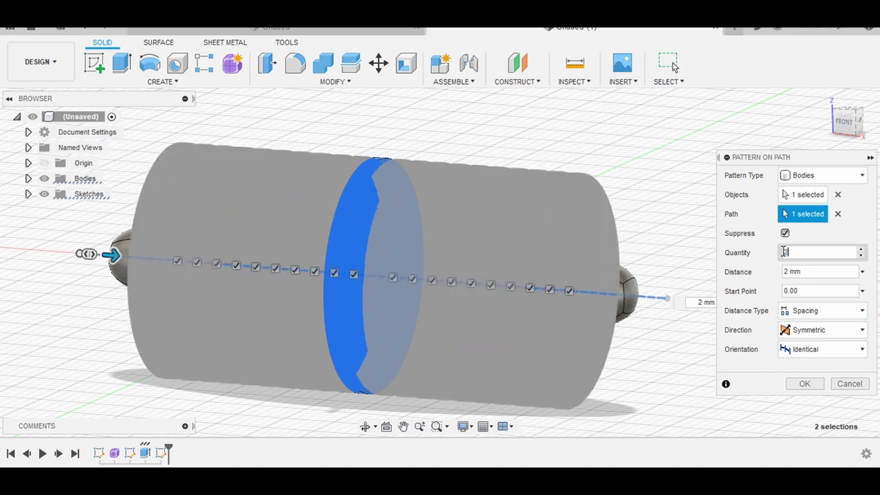
pyautogui.press('BackSpace')
pyautogui.write('3')
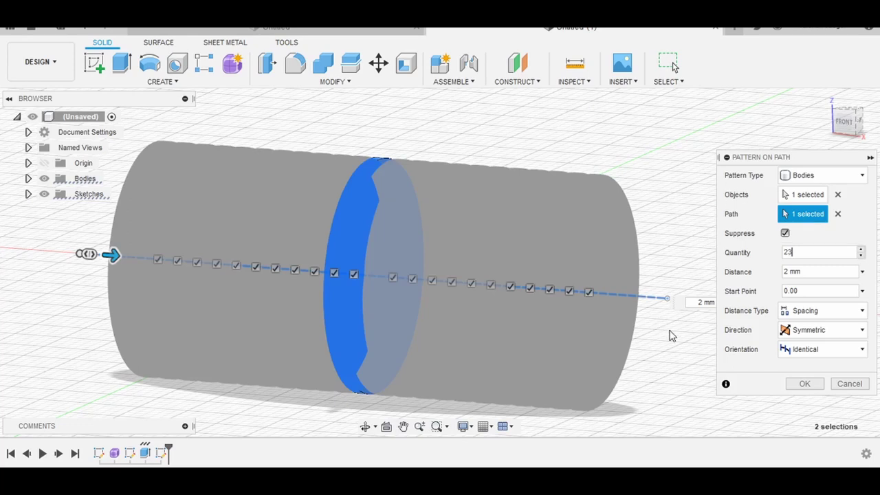
pyautogui.doubleClick(800, 252)
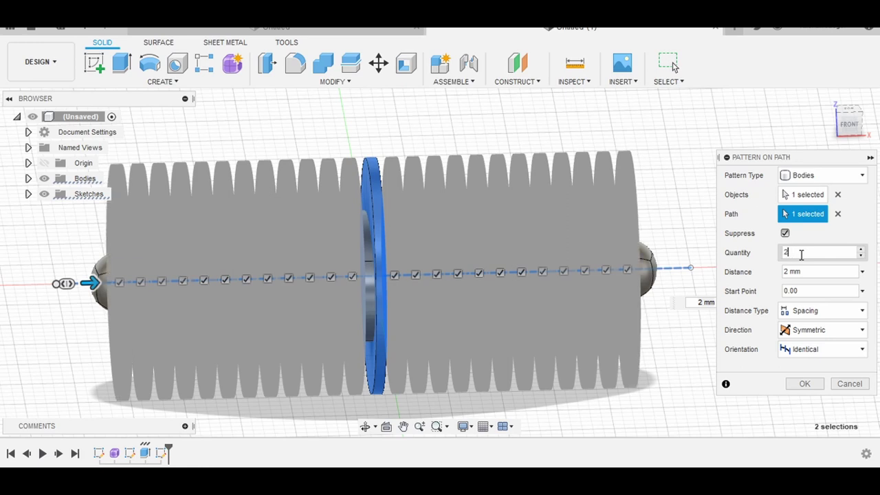
pyautogui.write('7')
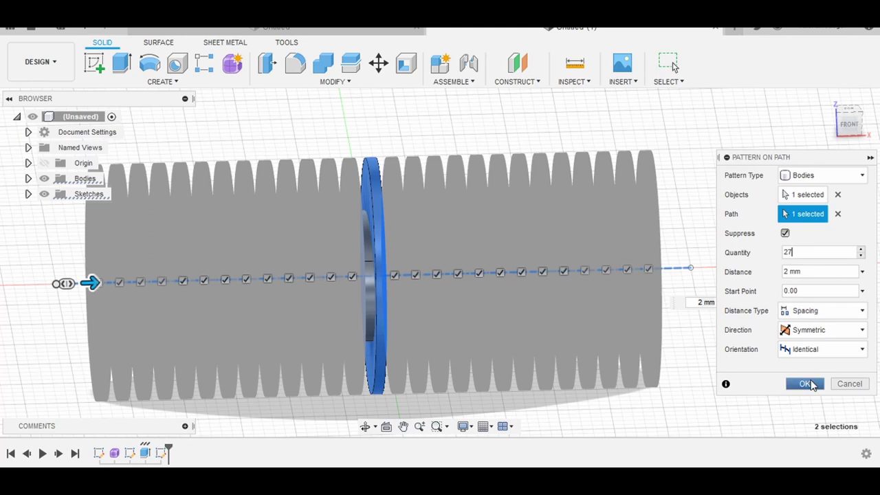
pyautogui.click(813, 383)
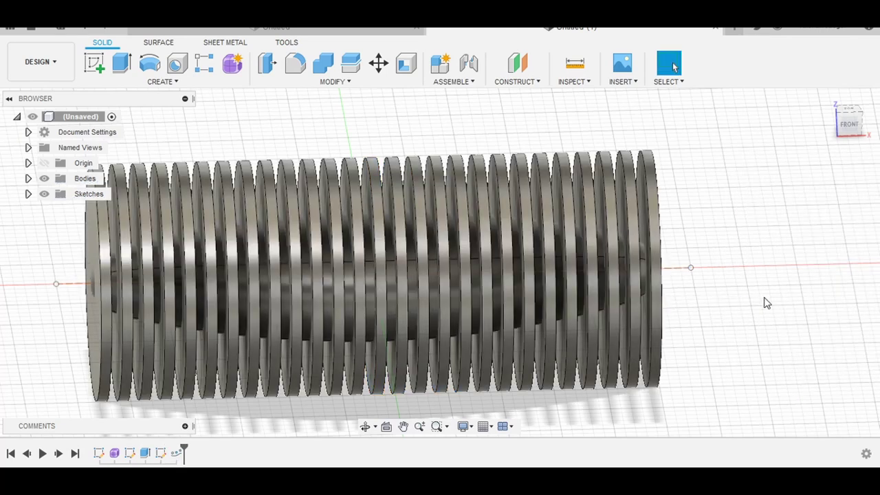
# - Switch to the front view, hide Body1 and window-select the disc bodies
pyautogui.click(847, 123)
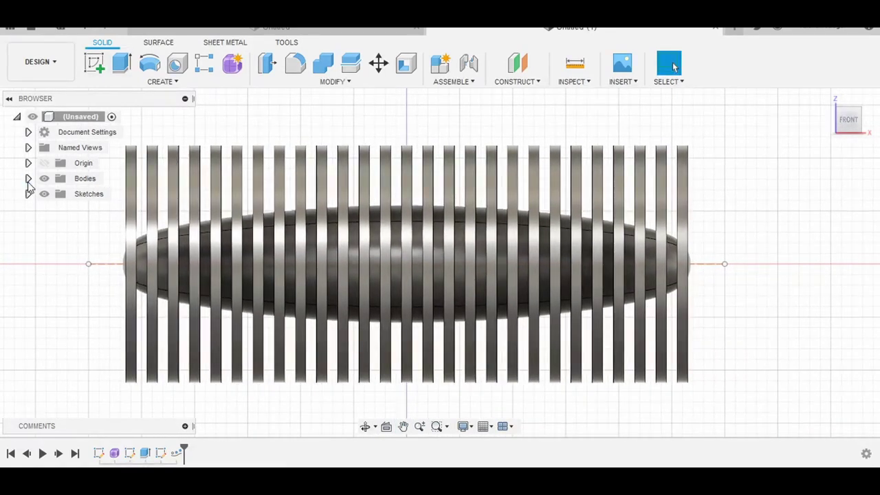
pyautogui.click(28, 178)
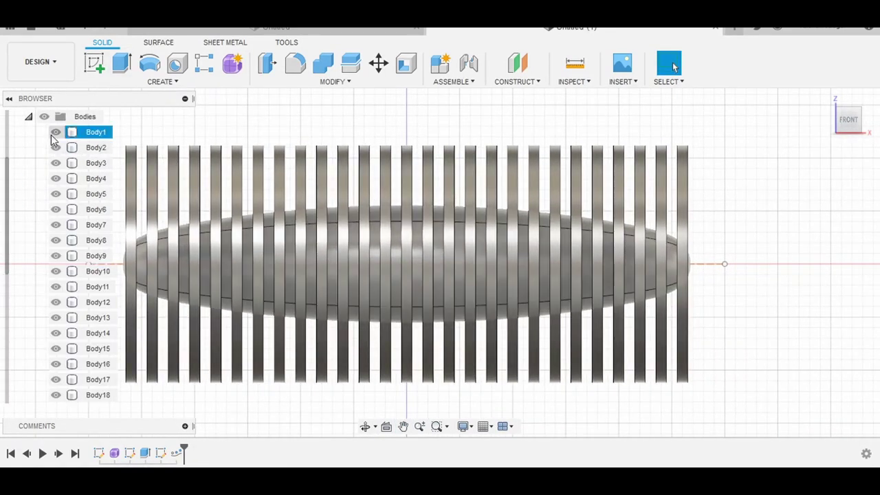
pyautogui.click(52, 134)
pyautogui.scroll(-2, 714, 210)
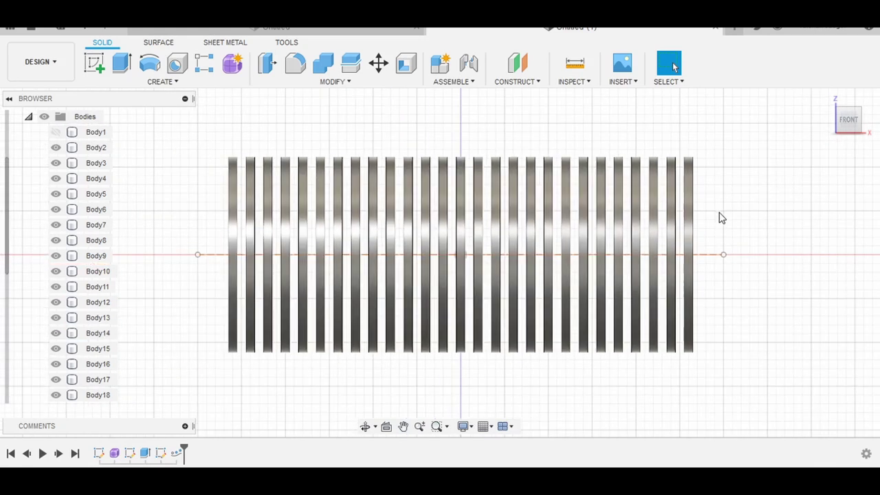
pyautogui.moveTo(254, 122)
pyautogui.mouseDown()
pyautogui.moveTo(406, 221)
pyautogui.moveTo(781, 392)
pyautogui.mouseUp()
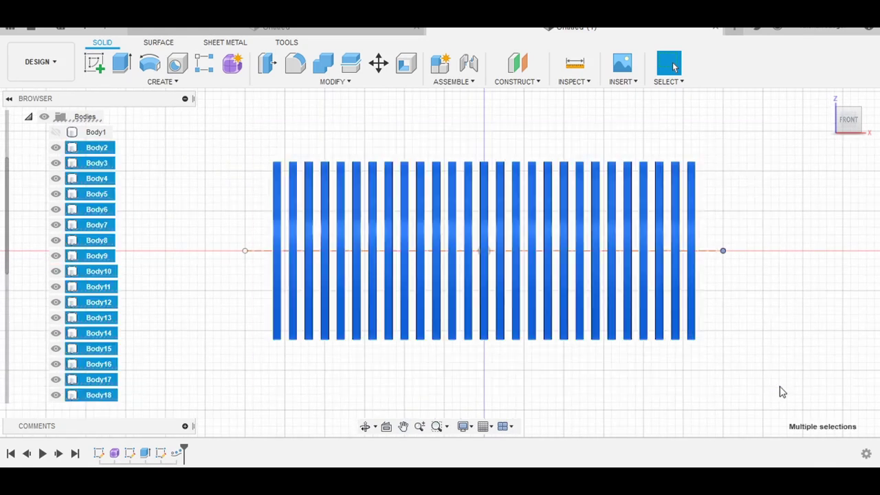
pyautogui.click(708, 130)
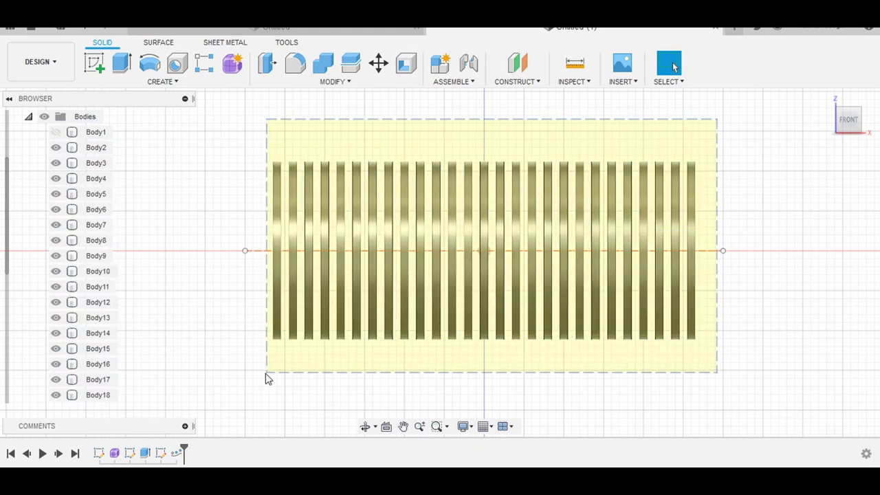
pyautogui.moveTo(651, 225); pyautogui.dragTo(267, 379)
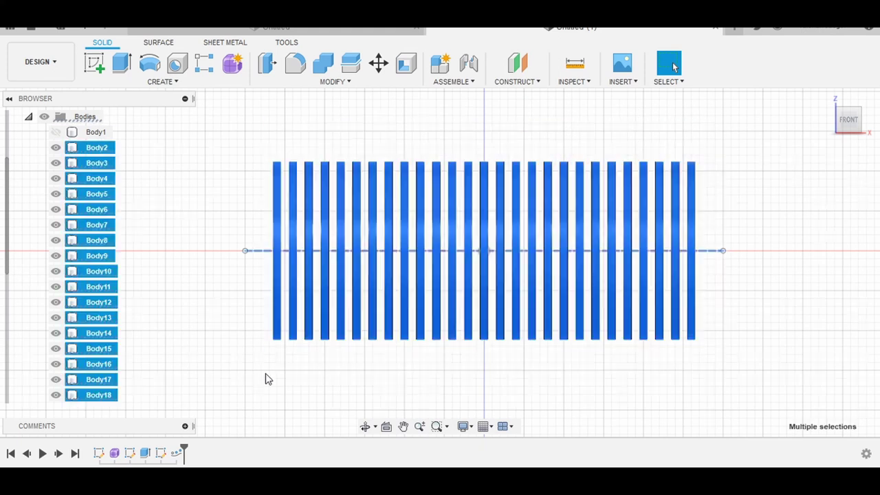
# - Delete the axis sketch line and reselect all the disc bodies
pyautogui.click(250, 281)
pyautogui.click(255, 252)
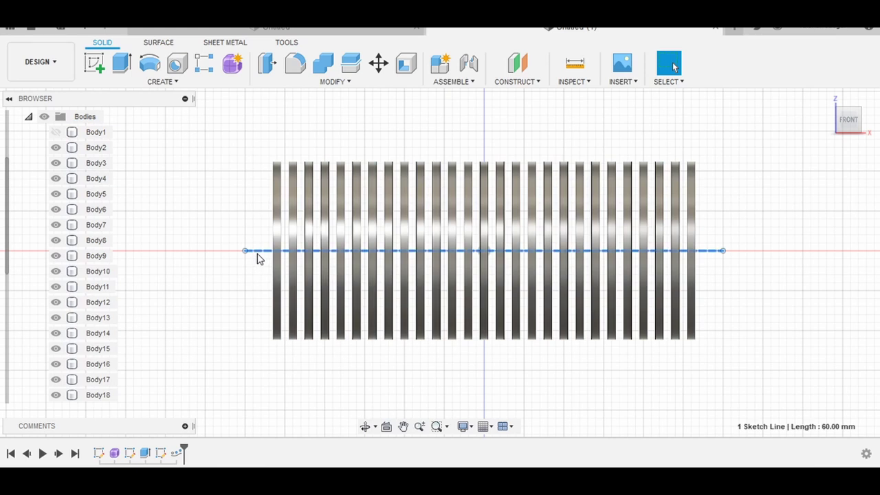
pyautogui.rightClick(260, 258)
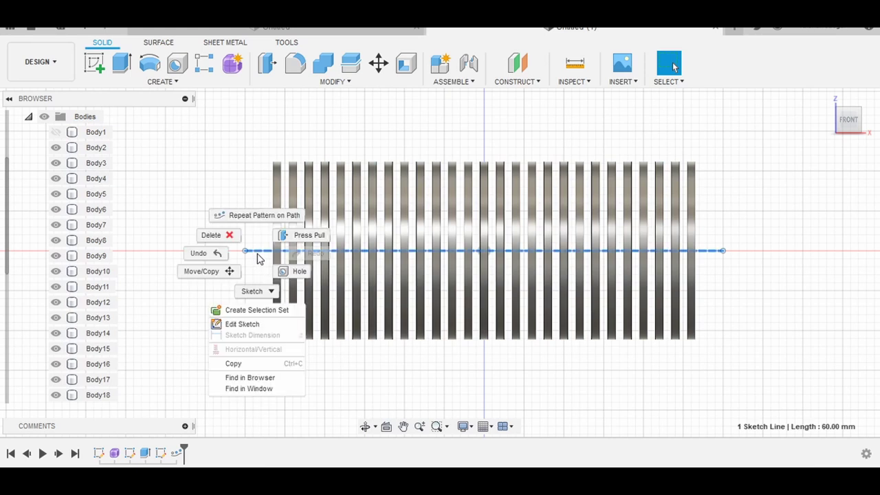
pyautogui.click(226, 236)
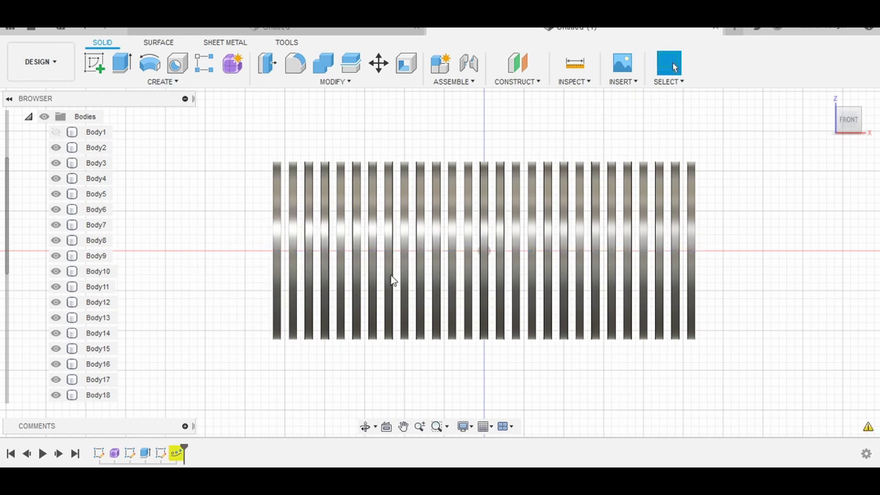
pyautogui.moveTo(729, 132); pyautogui.dragTo(223, 383)
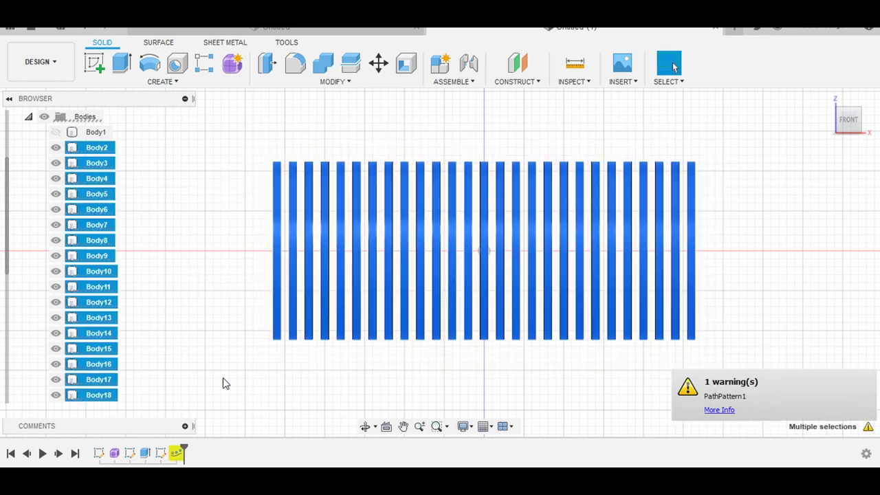
# - Split the 27 vertical slats using the re-shown ellipsoid Body1 as the splitting tool
pyautogui.click(350, 65)
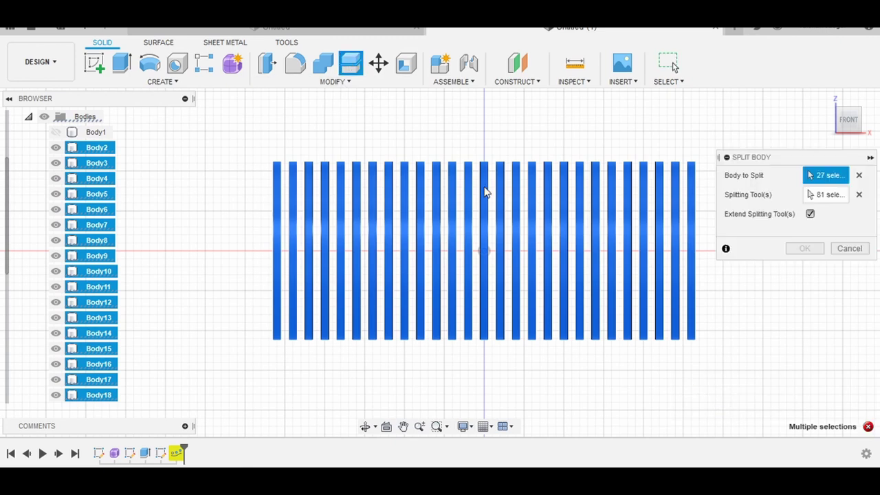
pyautogui.click(858, 194)
pyautogui.click(859, 176)
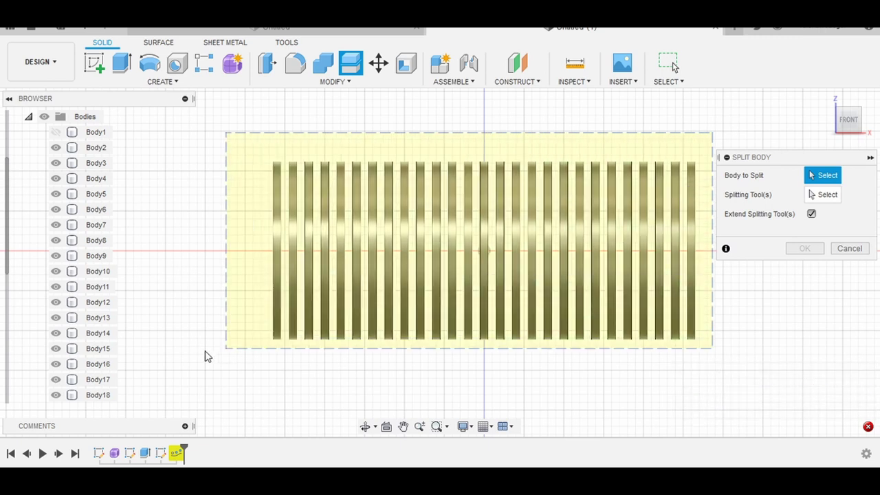
pyautogui.moveTo(520, 282); pyautogui.dragTo(204, 355)
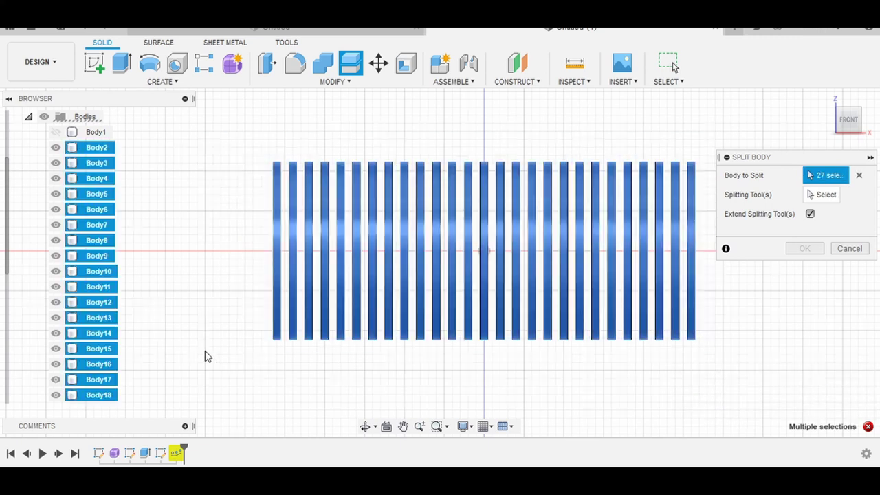
pyautogui.click(56, 132)
pyautogui.click(284, 249)
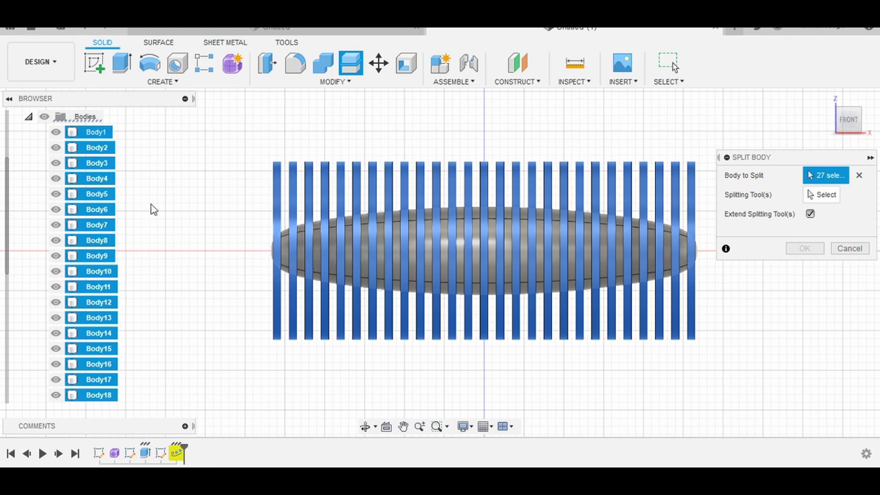
pyautogui.click(825, 197)
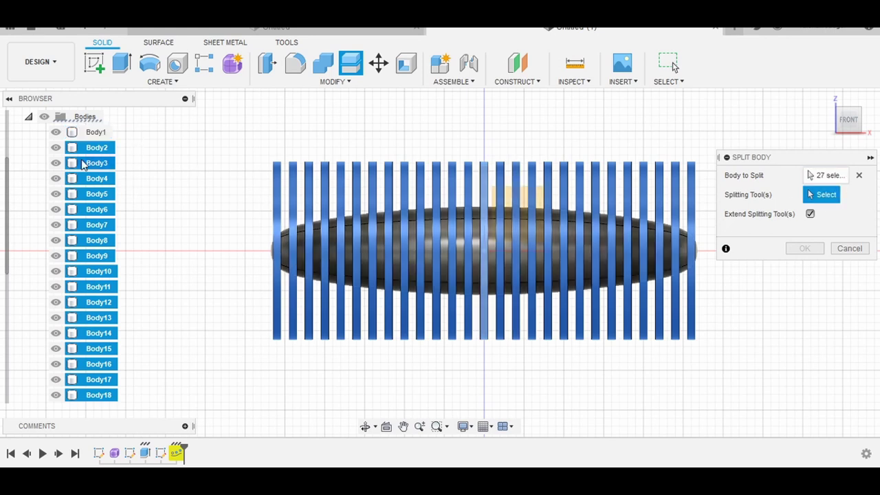
pyautogui.click(573, 253)
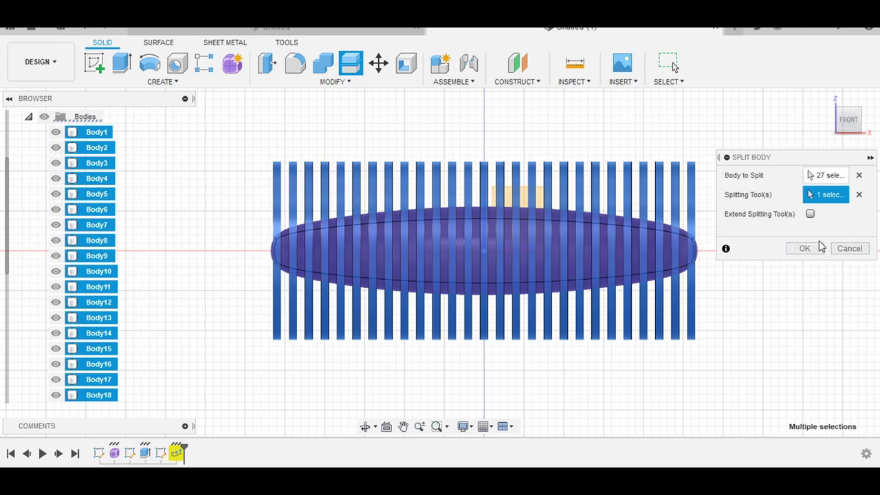
pyautogui.click(804, 248)
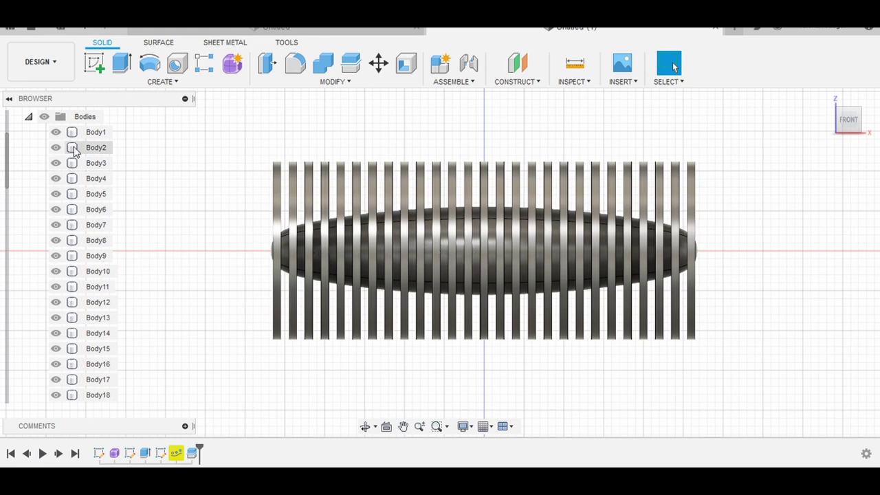
# - Orbit into a 3D view and hide the outer pieces Body55 through Body41
pyautogui.scroll(-2, 76, 172)
pyautogui.scroll(-3, 83, 206)
pyautogui.scroll(-2, 86, 237)
pyautogui.scroll(-3, 86, 251)
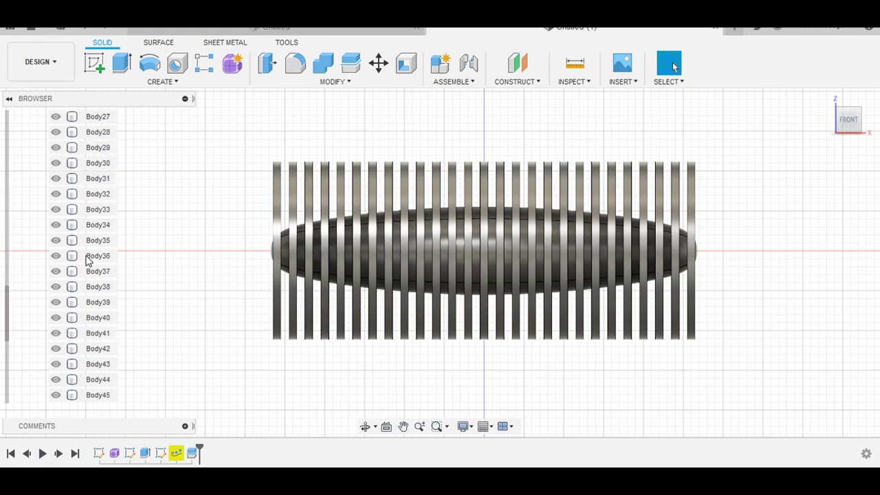
pyautogui.scroll(-3, 87, 256)
pyautogui.scroll(-1, 87, 261)
pyautogui.keyDown('shift'); pyautogui.moveTo(734, 385); pyautogui.dragTo(721, 388, button='middle'); pyautogui.keyUp('shift')
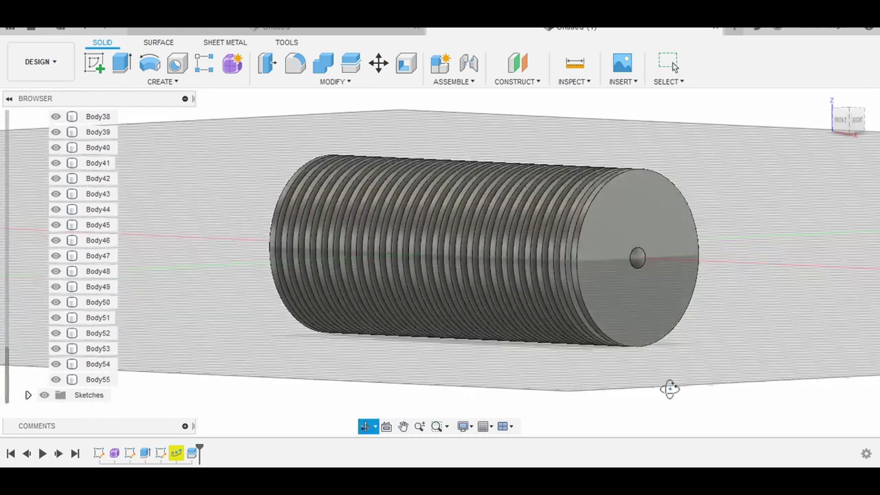
pyautogui.press('Escape')
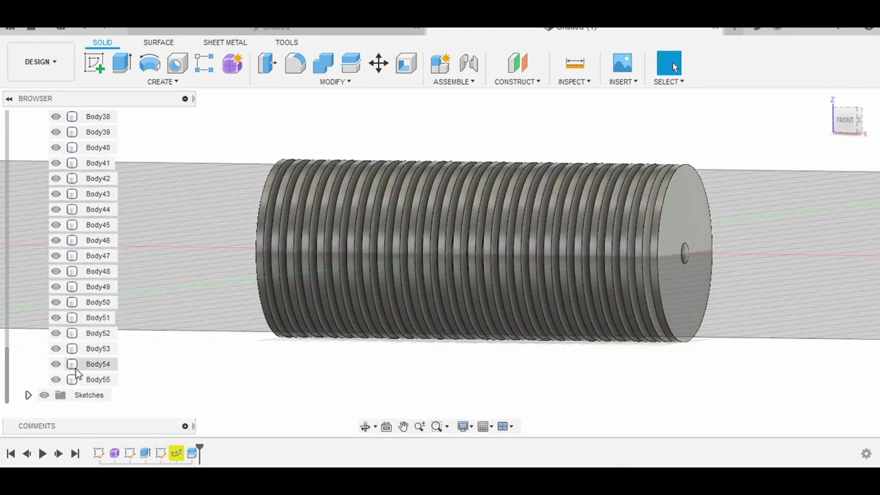
pyautogui.click(56, 379)
pyautogui.click(55, 363)
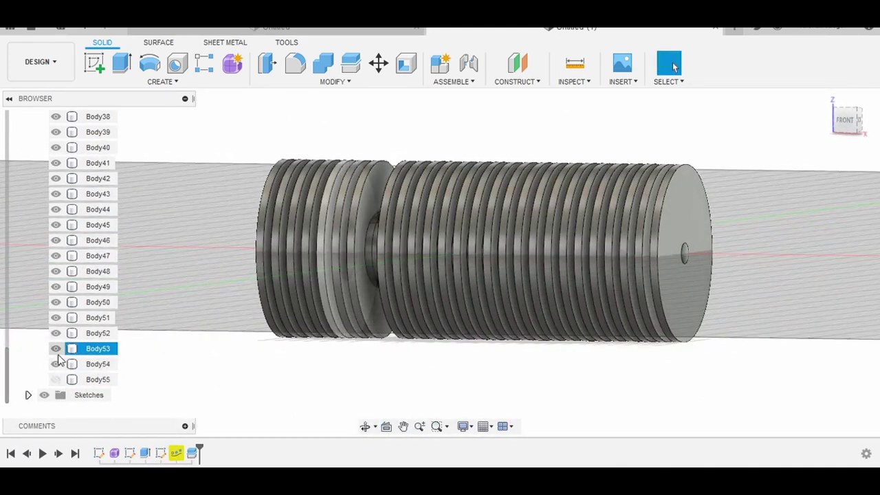
pyautogui.click(55, 349)
pyautogui.click(56, 333)
pyautogui.click(55, 318)
pyautogui.click(56, 301)
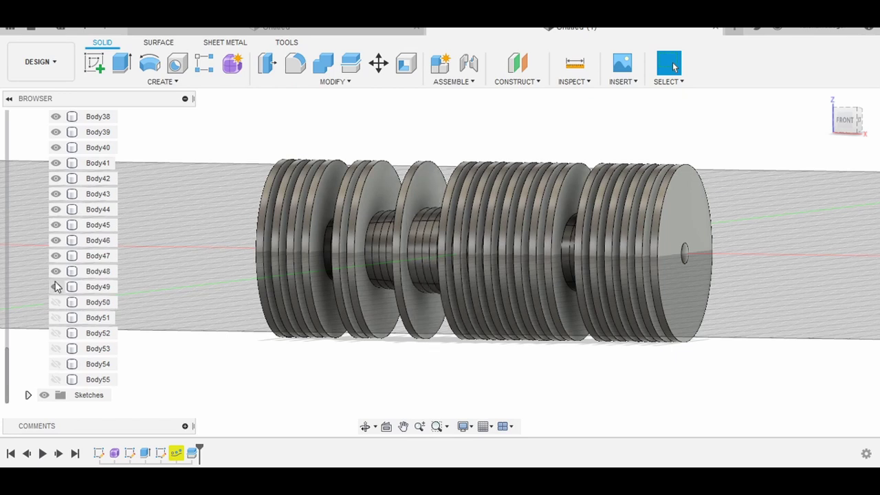
pyautogui.click(56, 286)
pyautogui.click(55, 271)
pyautogui.click(56, 256)
pyautogui.click(55, 240)
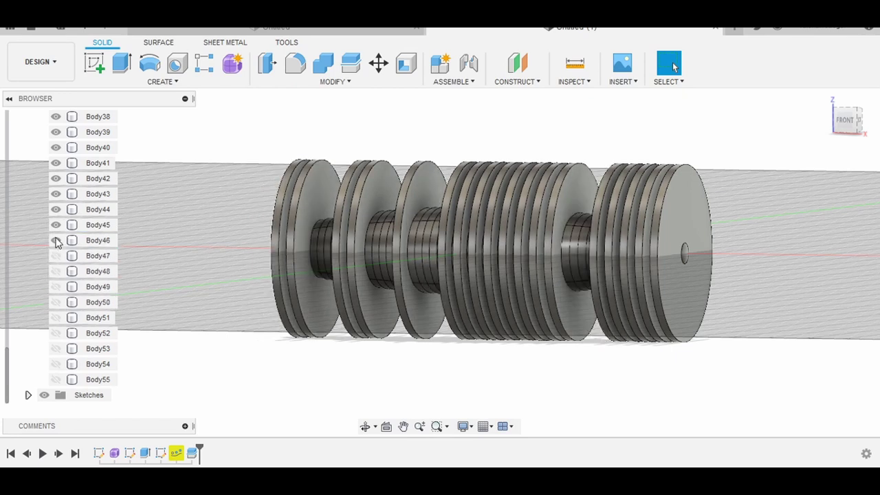
pyautogui.click(56, 224)
pyautogui.click(56, 209)
pyautogui.click(56, 194)
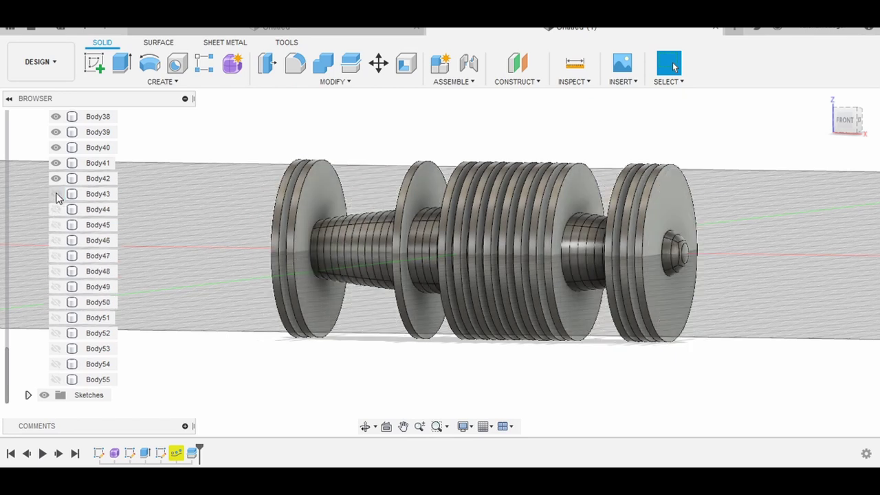
pyautogui.click(56, 178)
pyautogui.click(56, 163)
# - Hide the remaining outer pieces Body40 through Body29 and return to the front view
pyautogui.scroll(1, 58, 172)
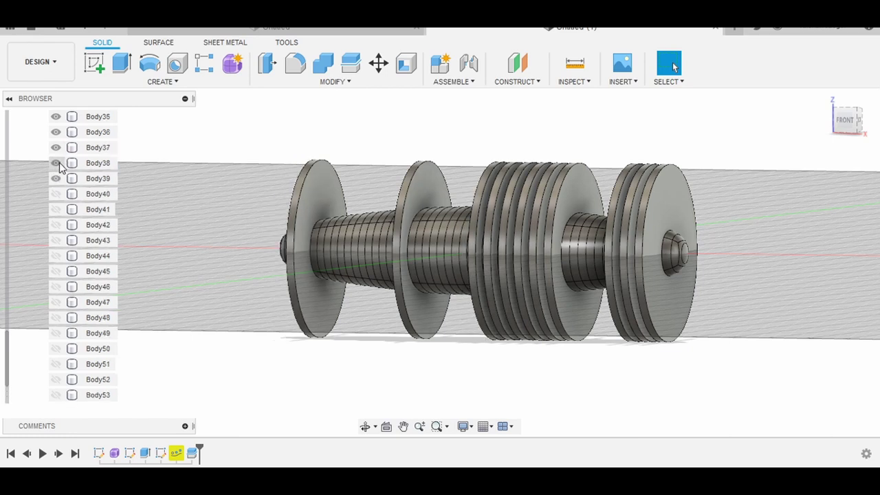
pyautogui.click(56, 178)
pyautogui.click(56, 194)
pyautogui.scroll(2, 69, 207)
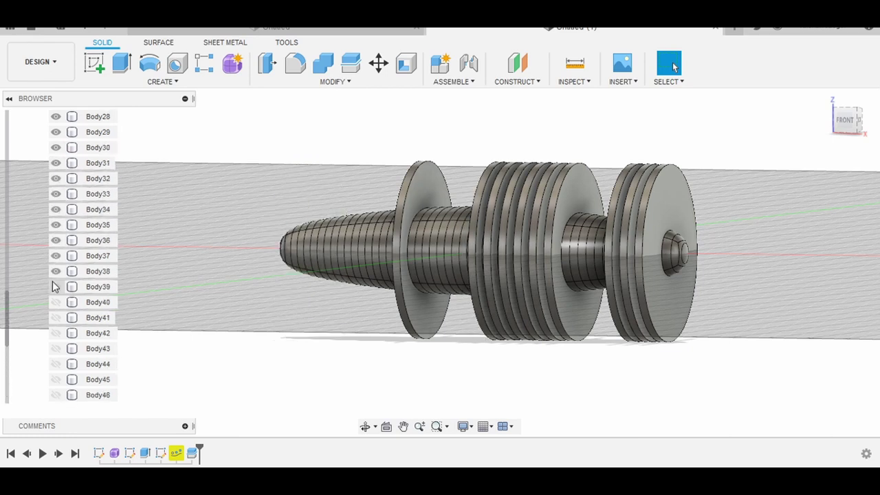
pyautogui.click(56, 271)
pyautogui.click(56, 255)
pyautogui.click(56, 240)
pyautogui.click(55, 225)
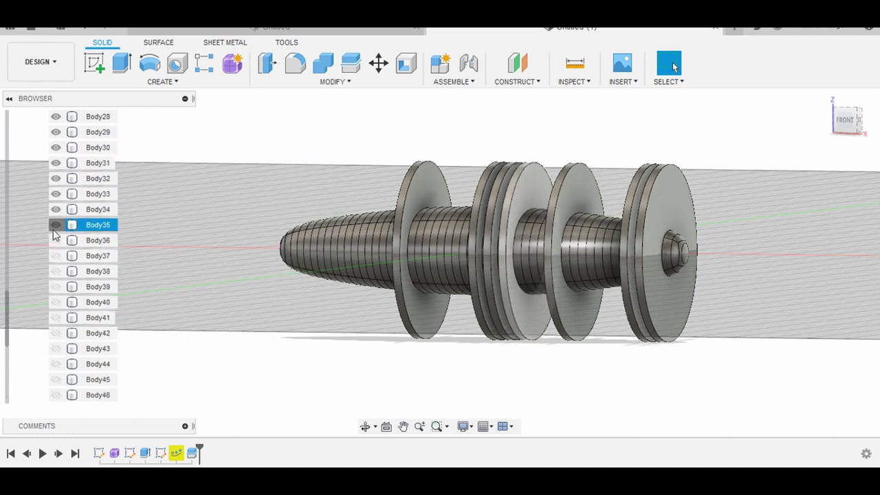
pyautogui.click(56, 209)
pyautogui.click(55, 194)
pyautogui.click(56, 178)
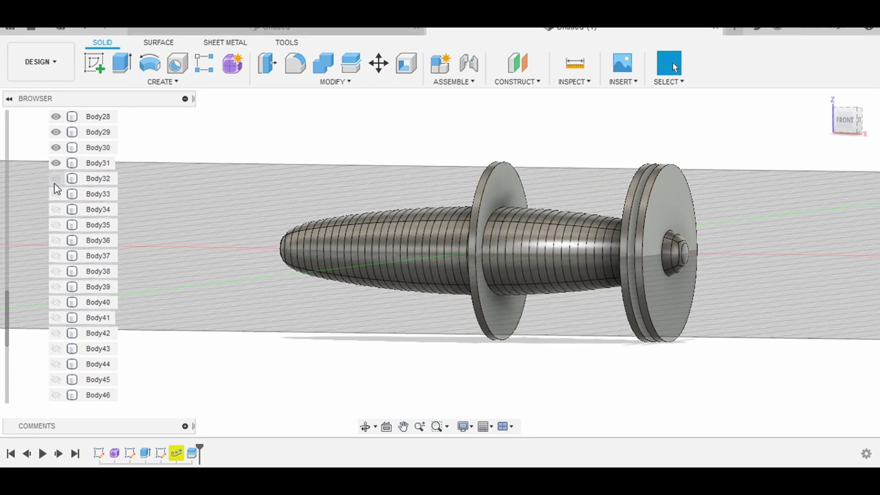
pyautogui.click(55, 163)
pyautogui.click(56, 147)
pyautogui.click(56, 132)
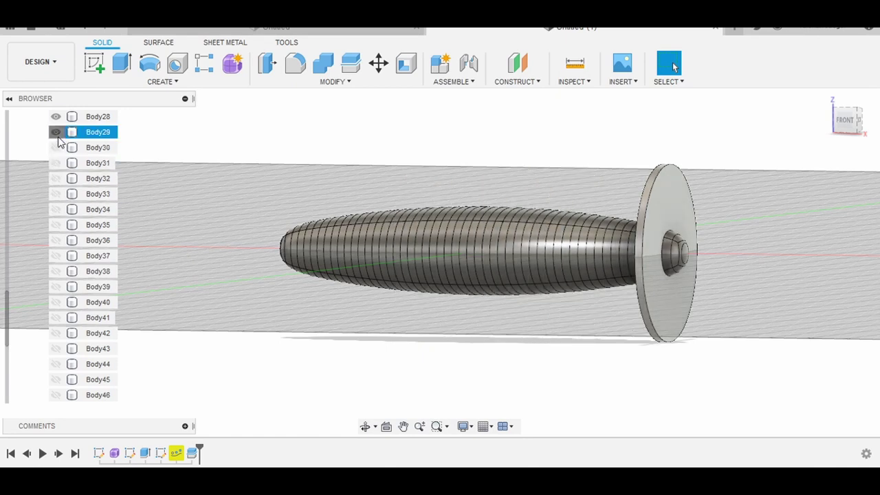
pyautogui.scroll(-2, 141, 237)
pyautogui.moveTo(193, 255)
pyautogui.keyDown('shift'); pyautogui.mouseDown(button='middle')
pyautogui.moveTo(494, 310)
pyautogui.moveTo(555, 330)
pyautogui.mouseUp(button='middle'); pyautogui.keyUp('shift')
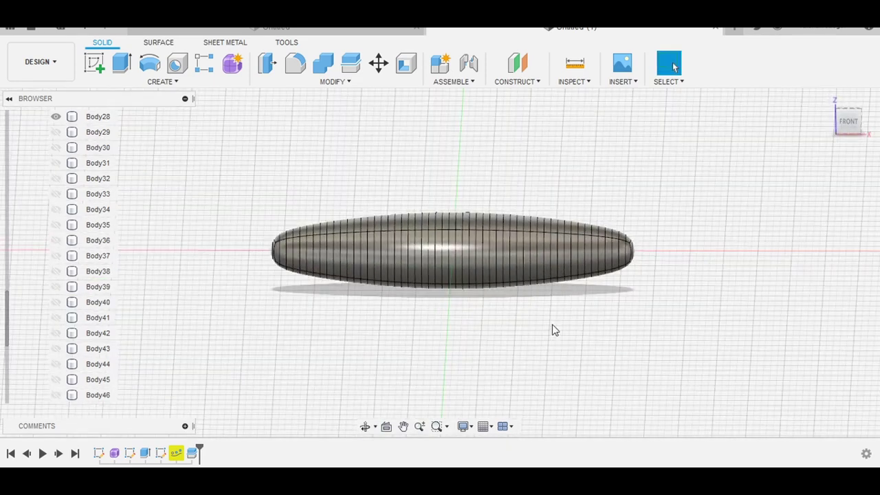
# - Scale the ellipsoid Body1 uniformly by a factor of 0.90
pyautogui.scroll(2, 92, 292)
pyautogui.scroll(4, 92, 288)
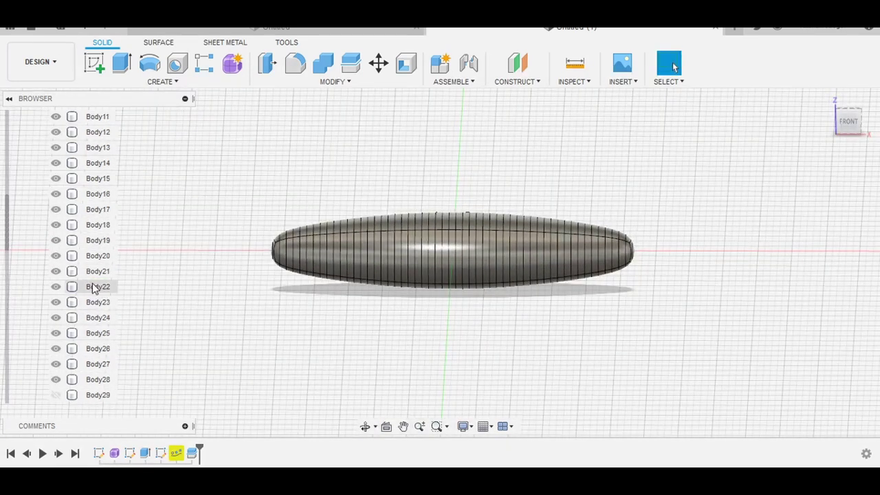
pyautogui.scroll(2, 91, 285)
pyautogui.scroll(3, 92, 285)
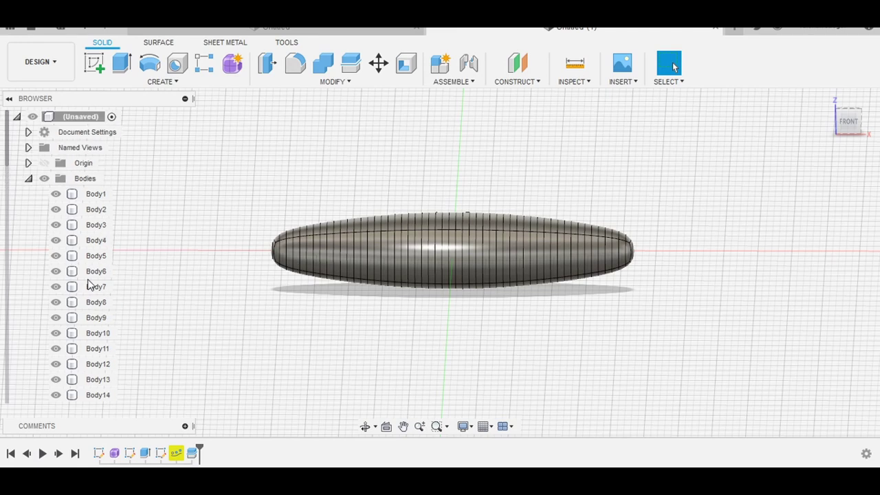
pyautogui.click(350, 82)
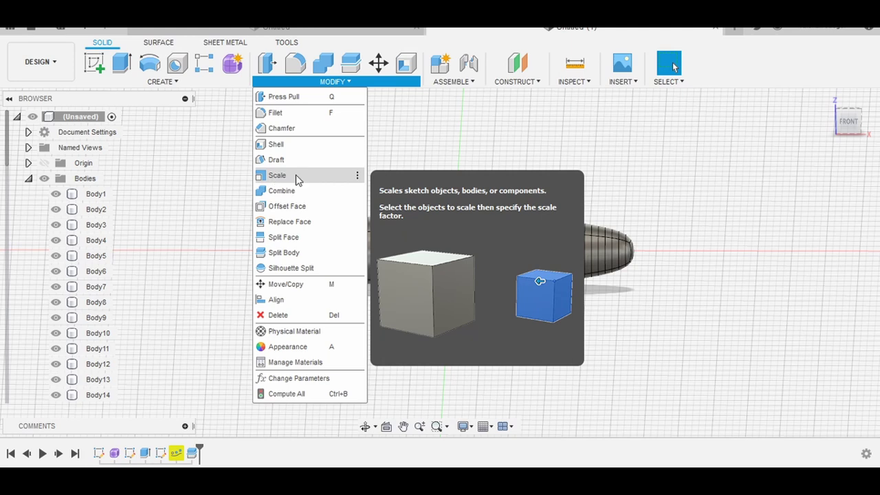
pyautogui.click(296, 175)
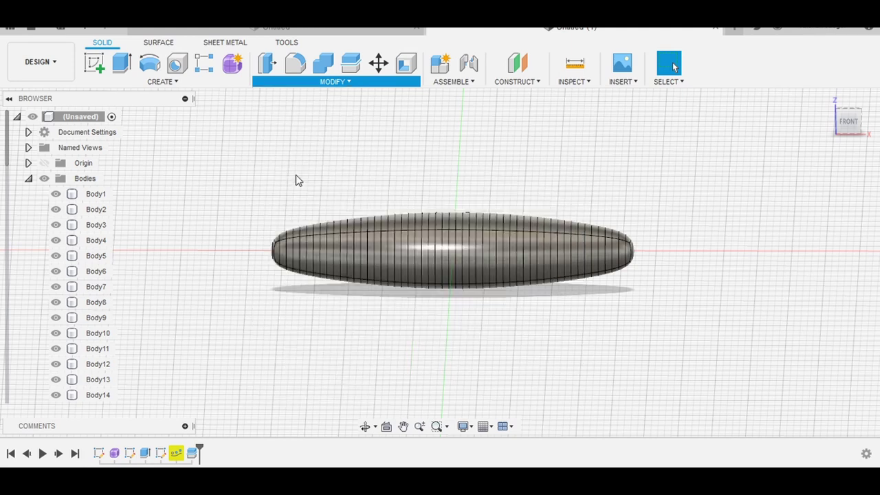
pyautogui.click(96, 194)
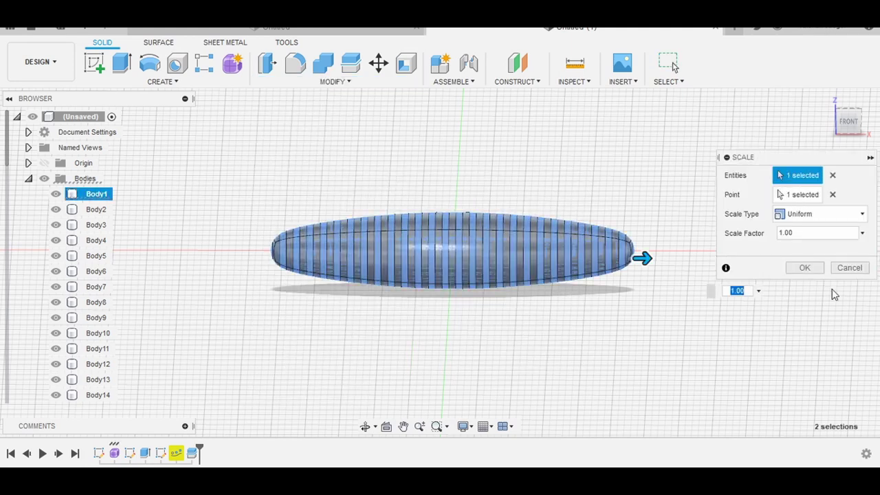
pyautogui.click(782, 233)
pyautogui.write('0')
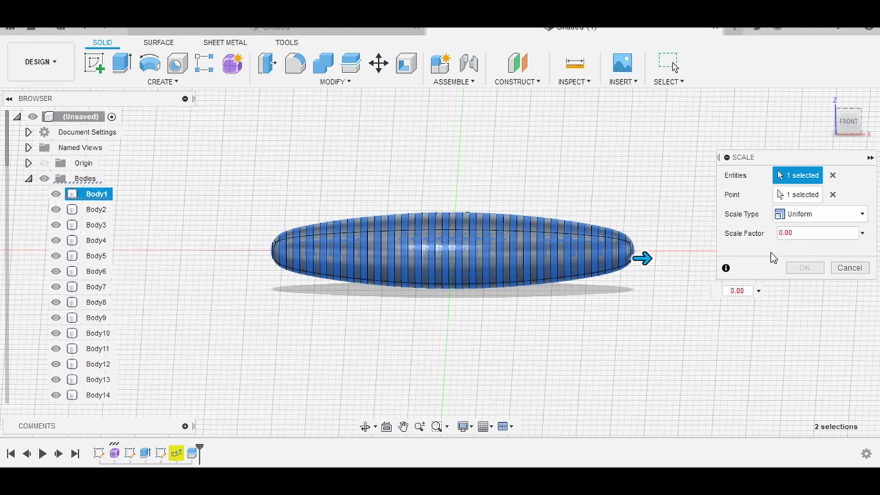
pyautogui.click(793, 233)
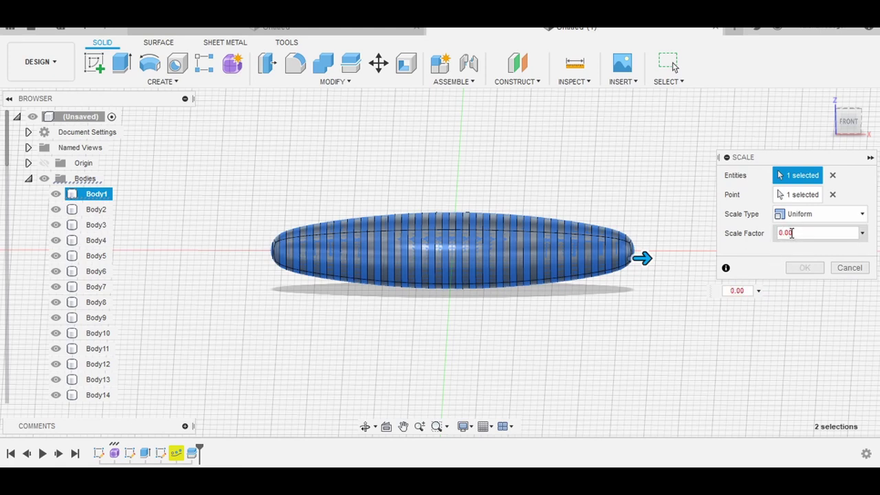
pyautogui.write('9')
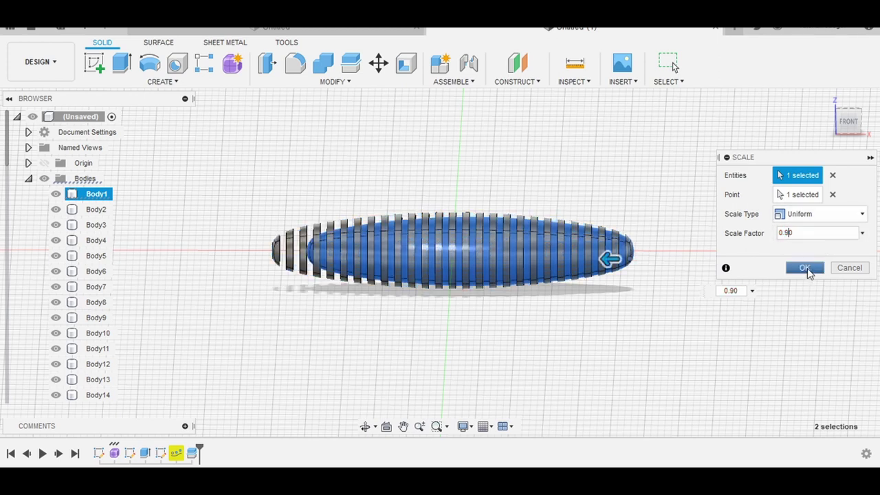
pyautogui.click(806, 268)
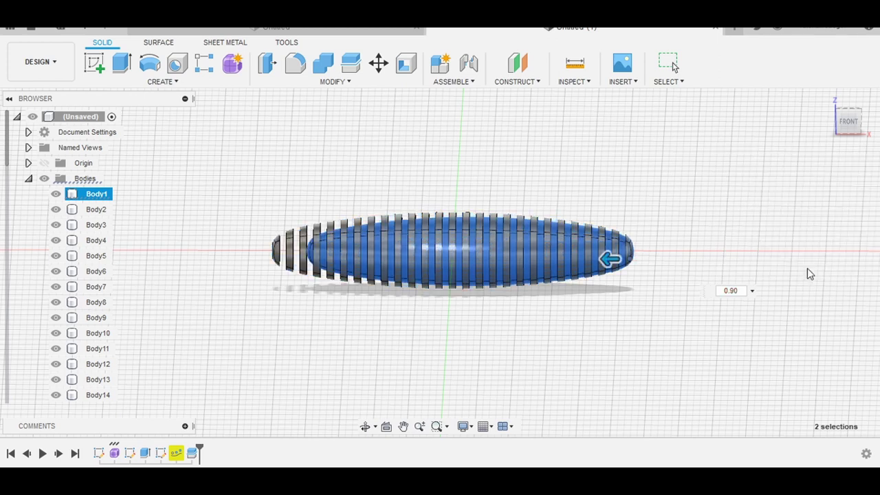
pyautogui.click(379, 65)
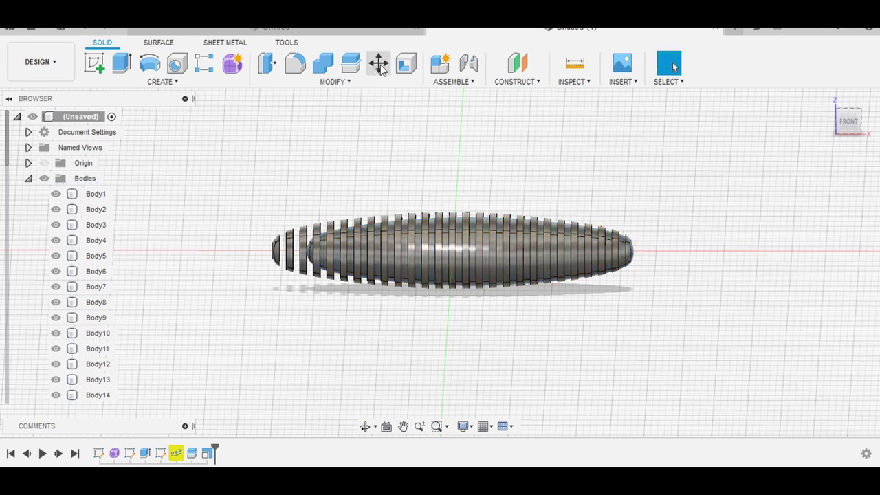
# - From the front view, move Body1 -3.00 mm along X
pyautogui.click(848, 121)
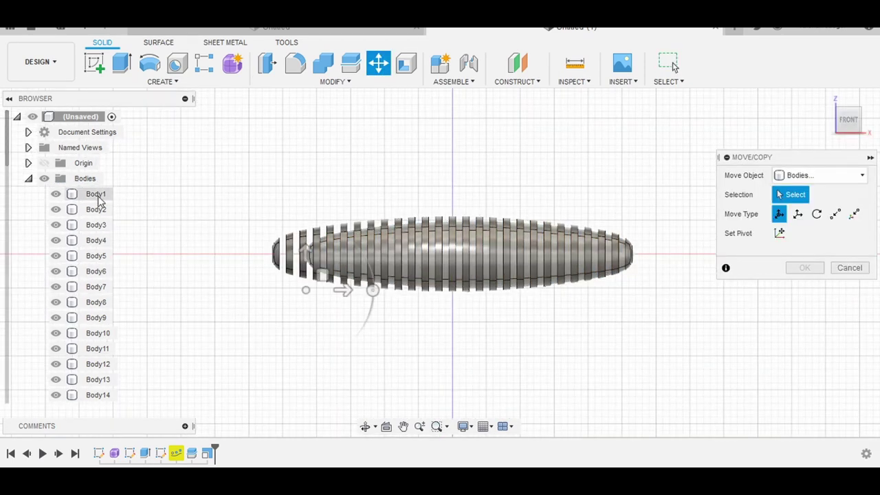
pyautogui.click(100, 195)
pyautogui.moveTo(343, 290); pyautogui.dragTo(315, 292)
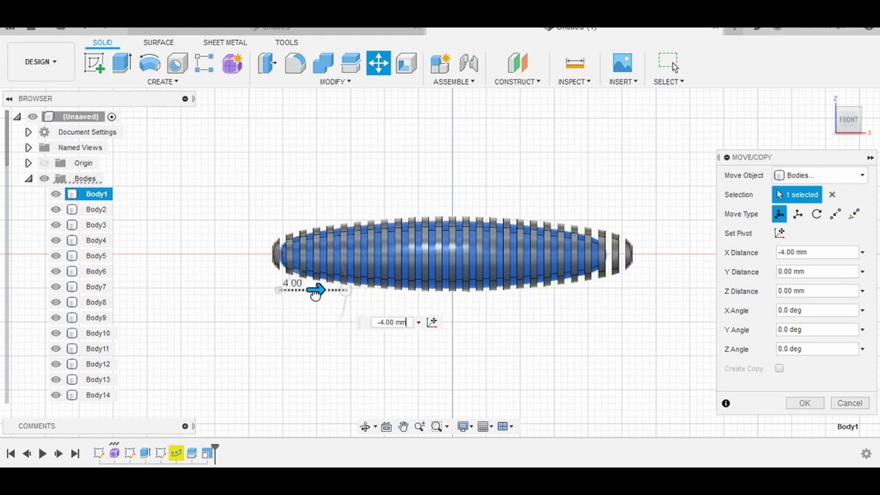
pyautogui.moveTo(317, 292); pyautogui.dragTo(323, 290)
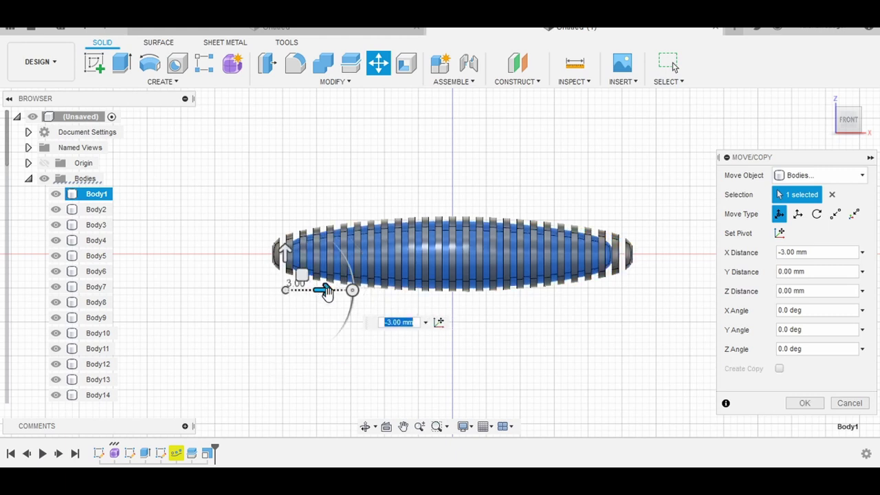
pyautogui.click(805, 404)
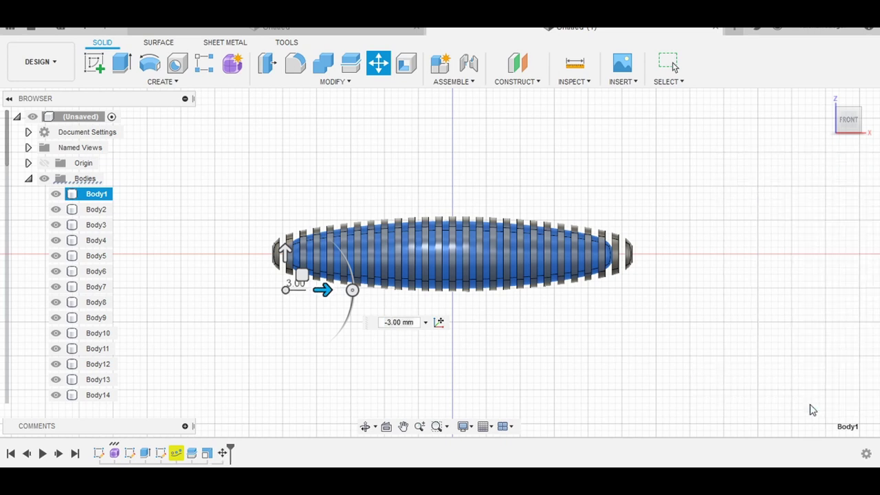
# - Select the leftmost disc edge and both end faces to check their size
pyautogui.click(275, 255)
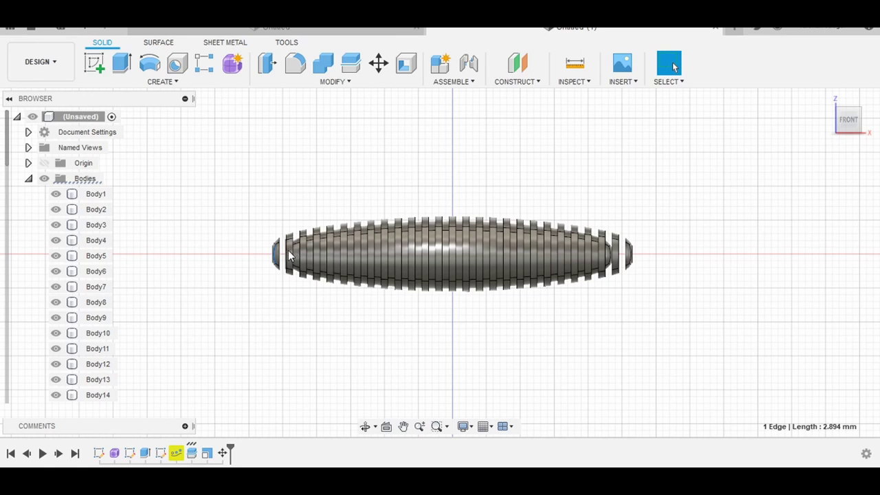
pyautogui.scroll(3, 290, 255)
pyautogui.keyDown('ctrl'); pyautogui.click(293, 248); pyautogui.keyUp('ctrl')
pyautogui.scroll(-1, 542, 323)
pyautogui.scroll(-1, 800, 279)
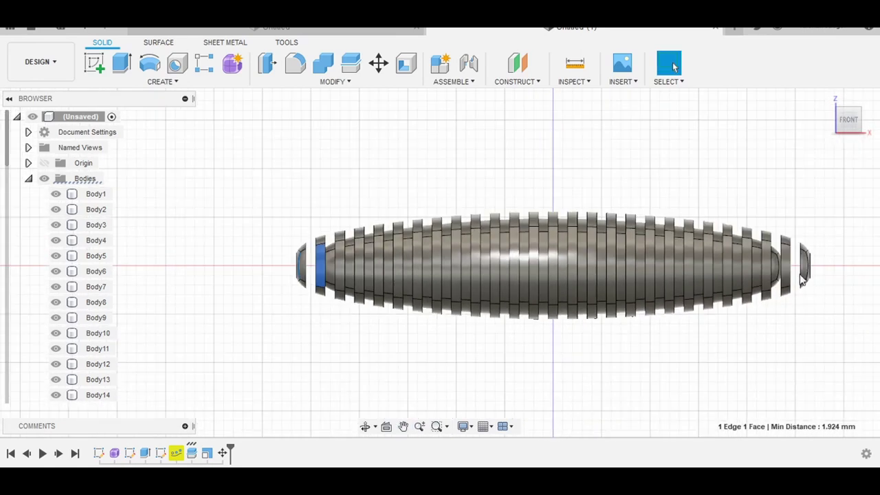
pyautogui.keyDown('ctrl'); pyautogui.click(805, 266); pyautogui.keyUp('ctrl')
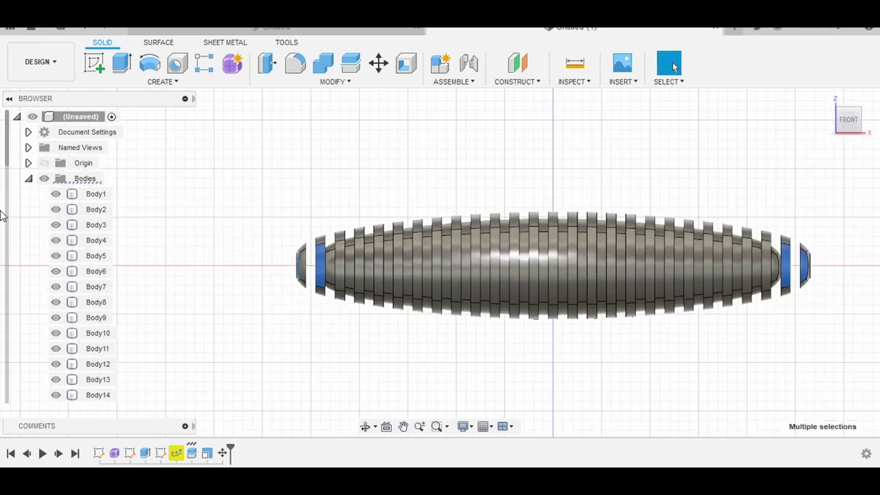
# - Hide the end caps Body25 through Body28
pyautogui.scroll(-1, 93, 209)
pyautogui.scroll(-1, 84, 223)
pyautogui.scroll(-1, 81, 227)
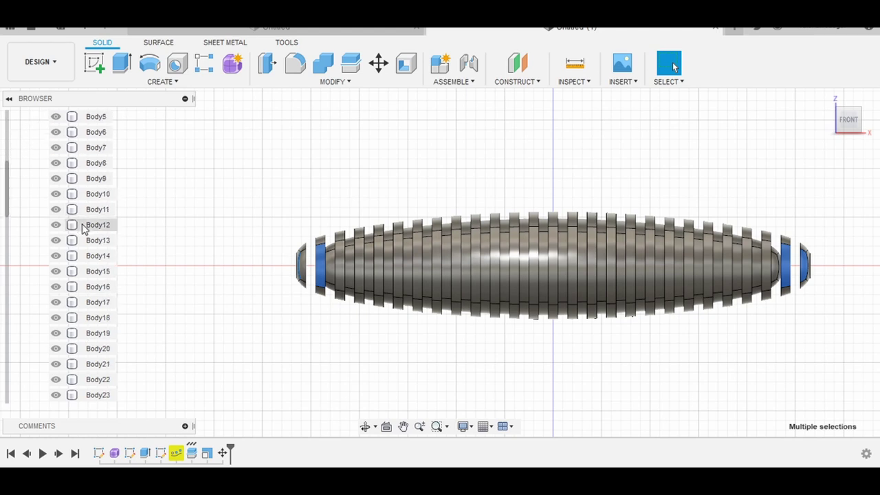
pyautogui.scroll(-1, 86, 231)
pyautogui.scroll(-1, 75, 281)
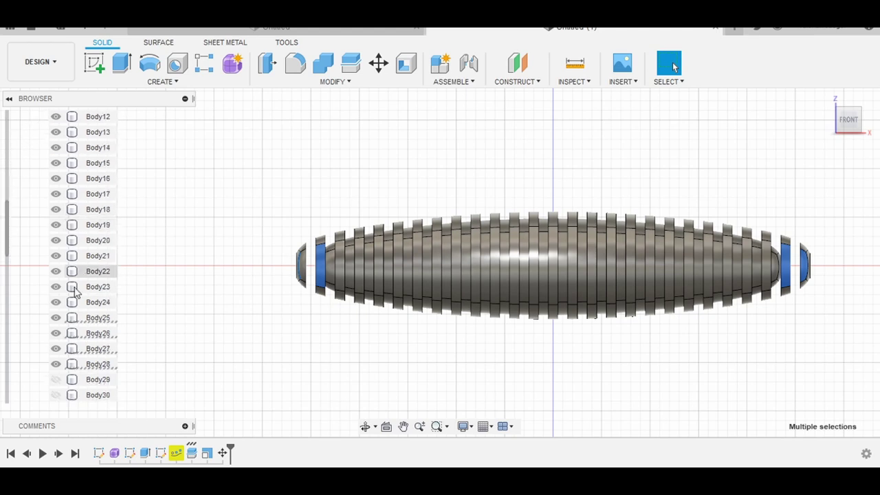
pyautogui.click(56, 318)
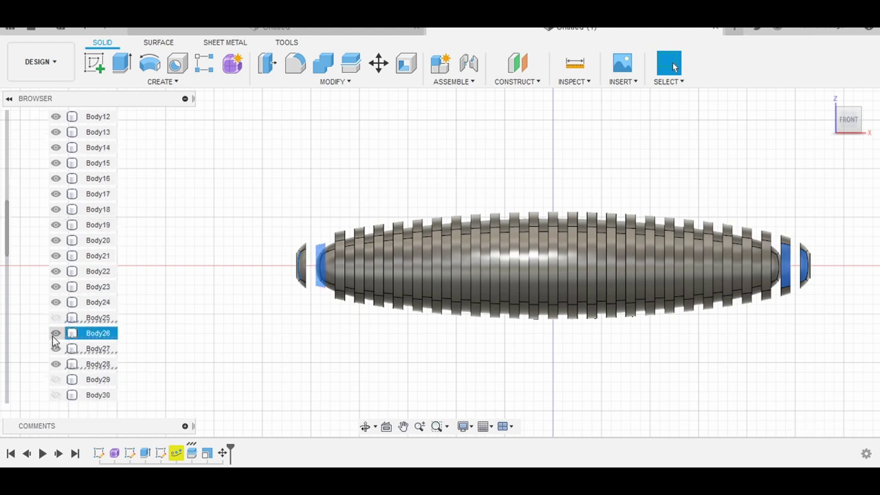
pyautogui.click(56, 333)
pyautogui.click(56, 349)
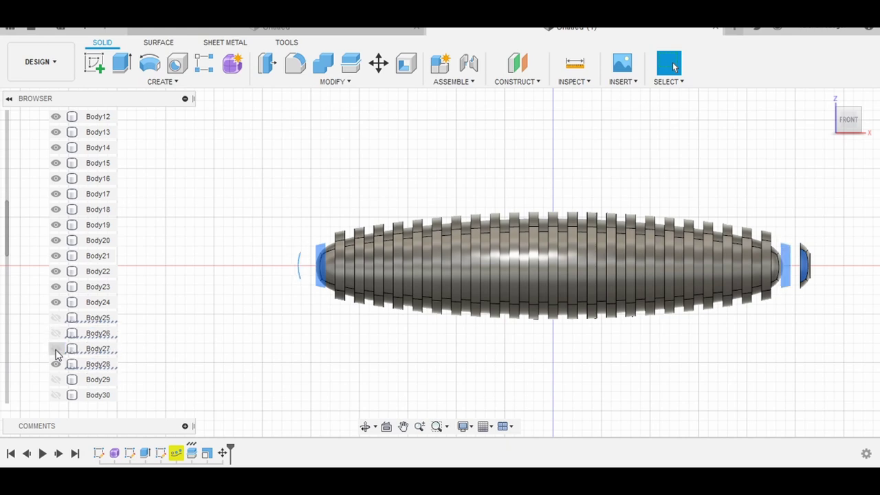
pyautogui.click(55, 365)
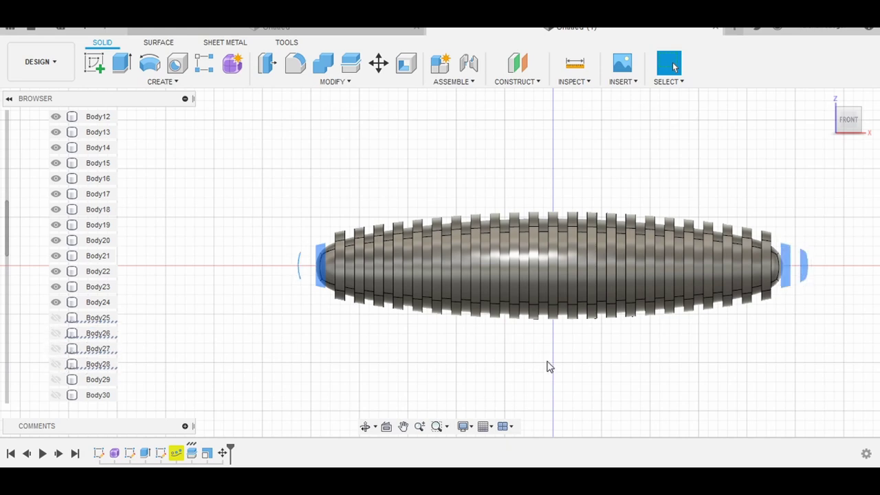
# - Hide the core Body1 and window-select all the remaining ring slices
pyautogui.scroll(-1, 556, 364)
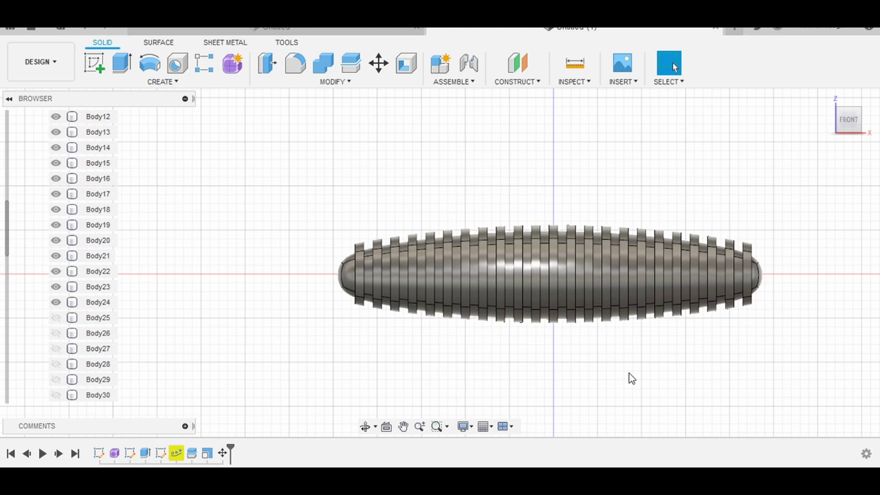
pyautogui.scroll(2, 98, 286)
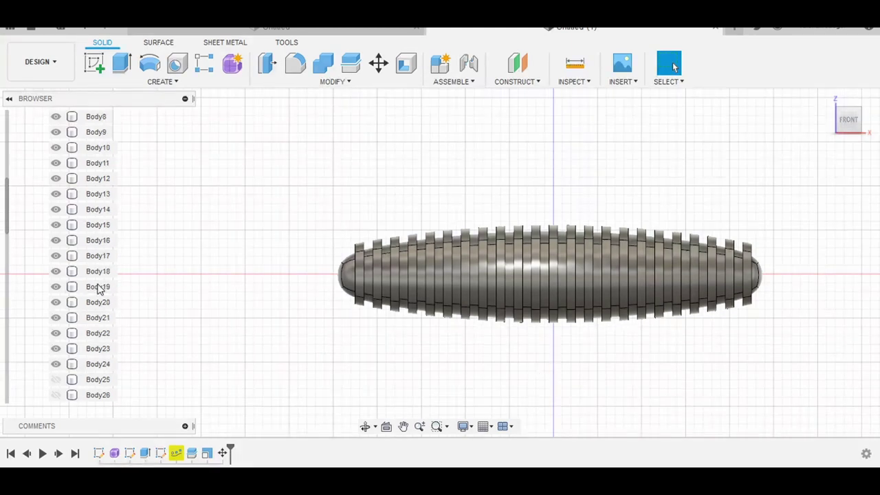
pyautogui.scroll(2, 96, 287)
pyautogui.scroll(2, 55, 238)
pyautogui.click(55, 194)
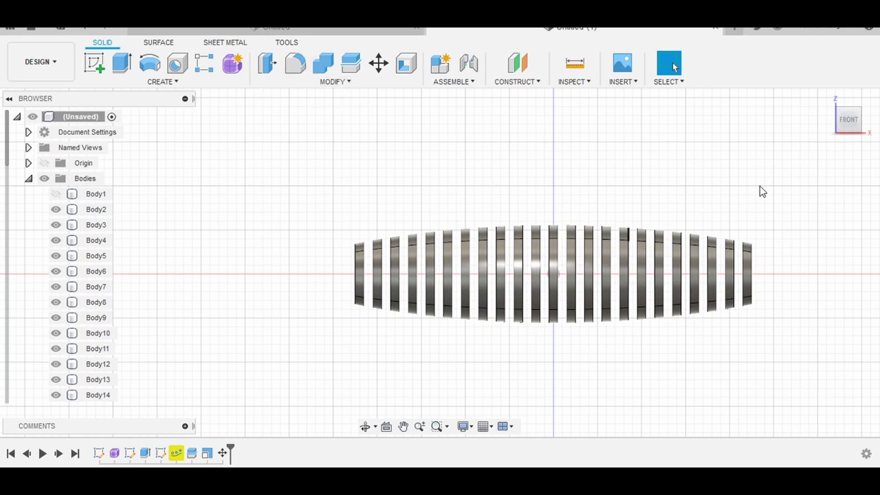
pyautogui.moveTo(811, 163); pyautogui.dragTo(309, 362)
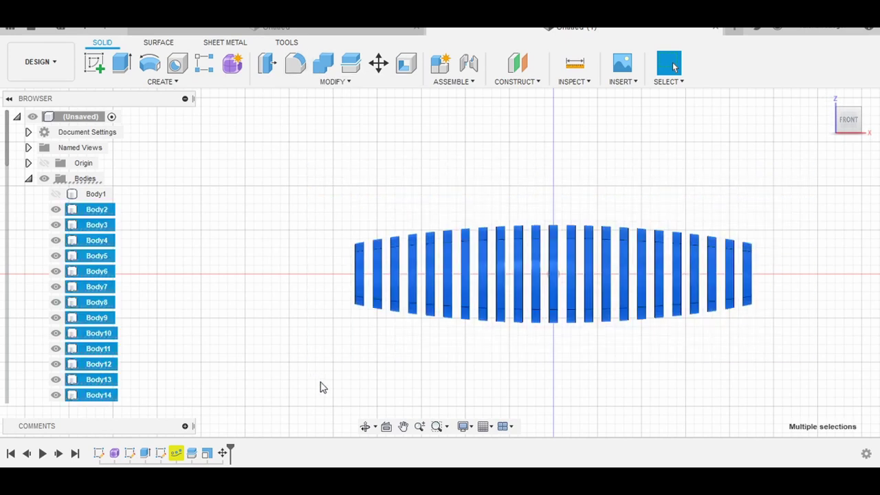
# - Fillet the edges of all selected ring slices with a 0.49 mm radius
pyautogui.click(295, 64)
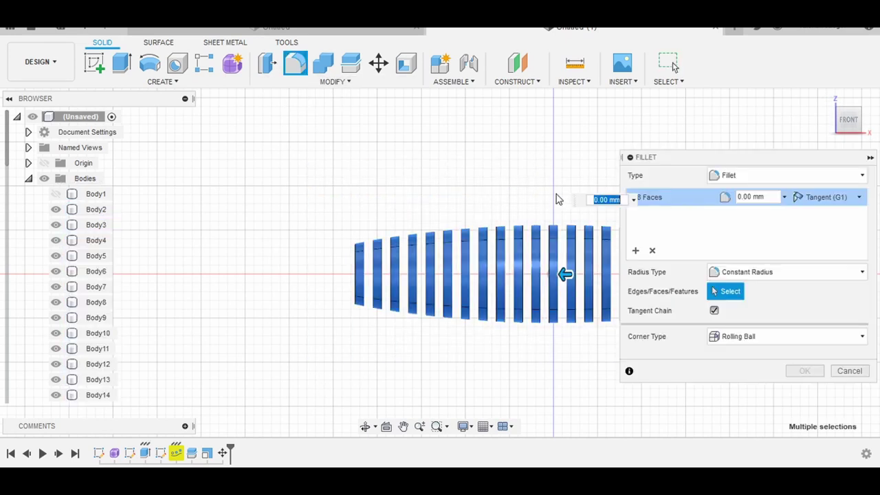
pyautogui.moveTo(443, 203); pyautogui.dragTo(362, 212, button='middle')
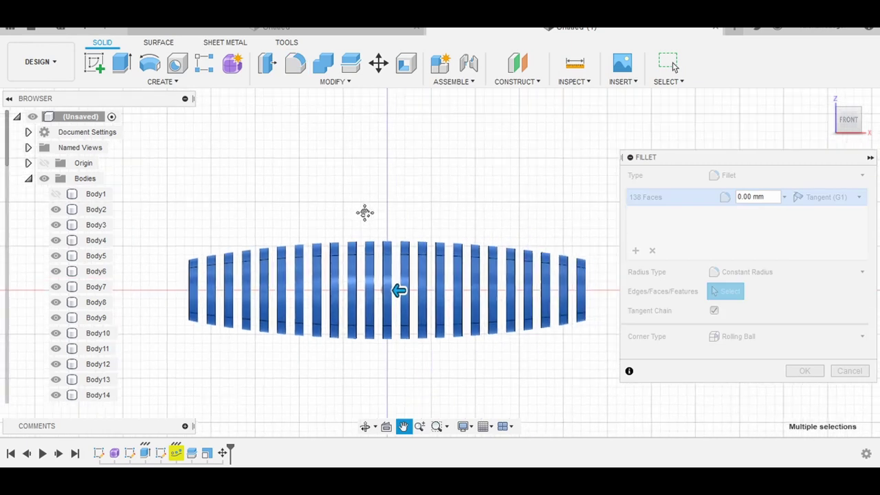
pyautogui.click(743, 196)
pyautogui.write('0.5')
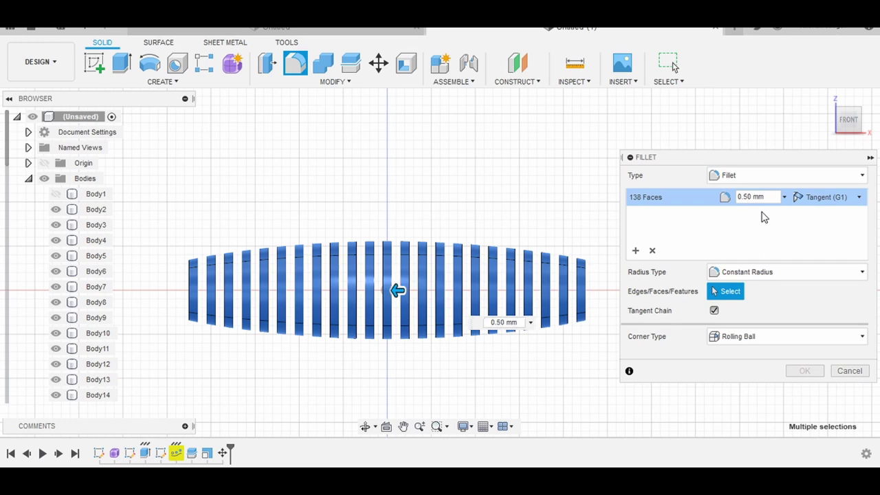
pyautogui.press('BackSpace')
pyautogui.press('BackSpace')
pyautogui.write('49')
pyautogui.scroll(2, 507, 289)
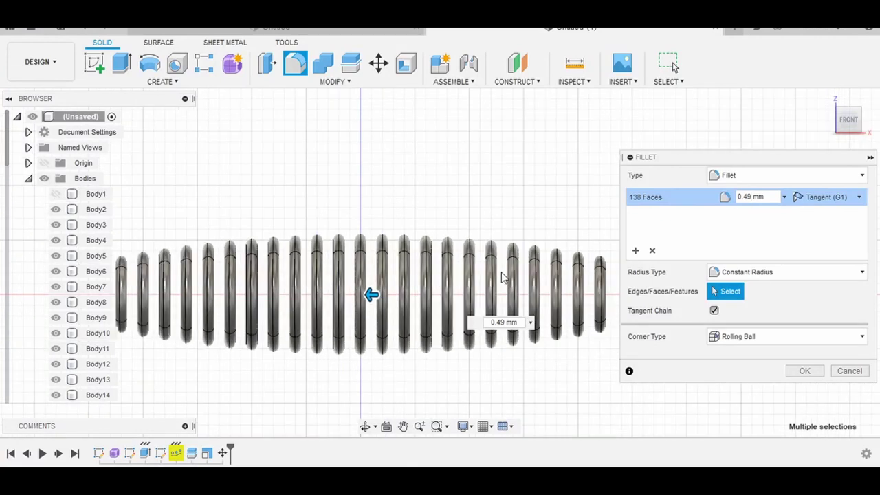
pyautogui.scroll(3, 503, 275)
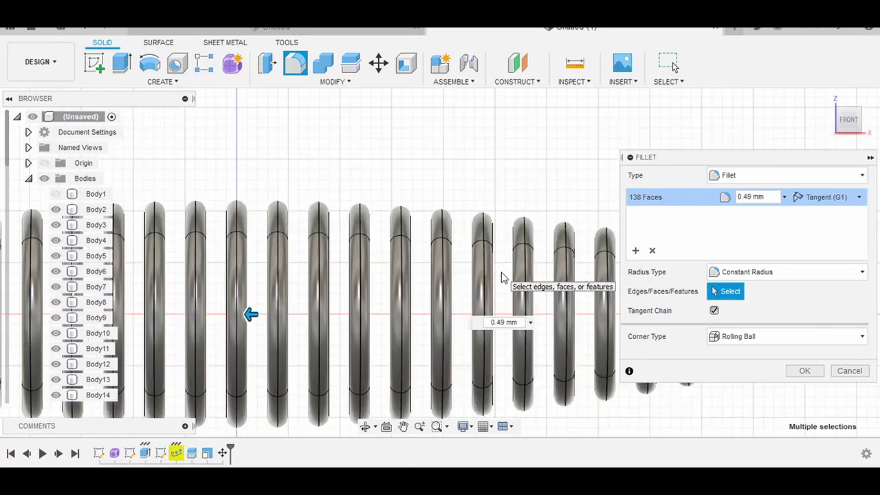
pyautogui.click(803, 370)
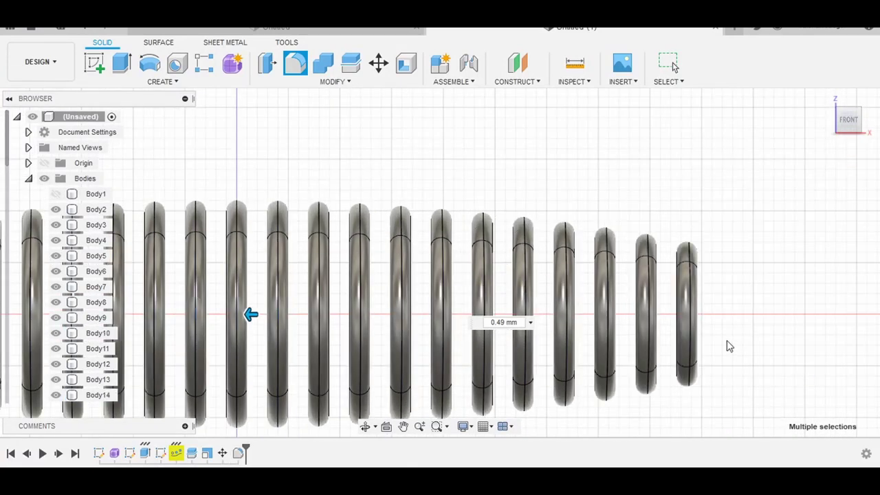
pyautogui.scroll(-2, 726, 346)
pyautogui.scroll(-2, 729, 347)
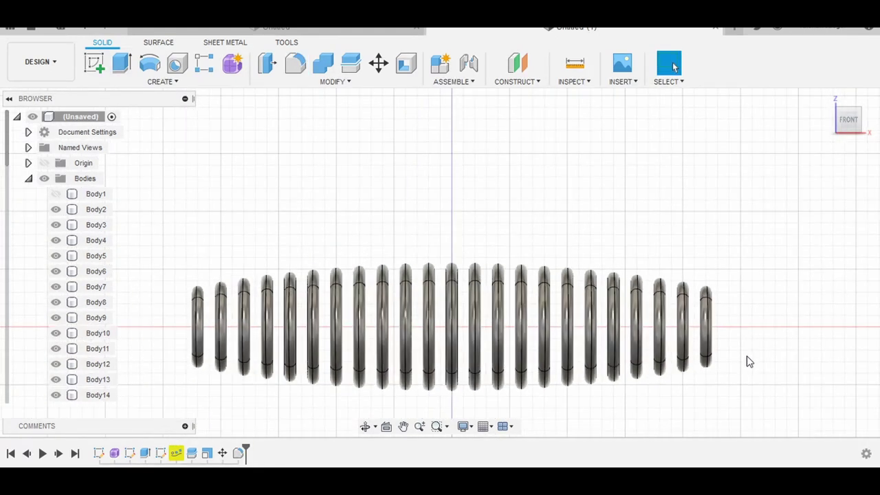
pyautogui.moveTo(748, 359); pyautogui.dragTo(780, 363, button='middle')
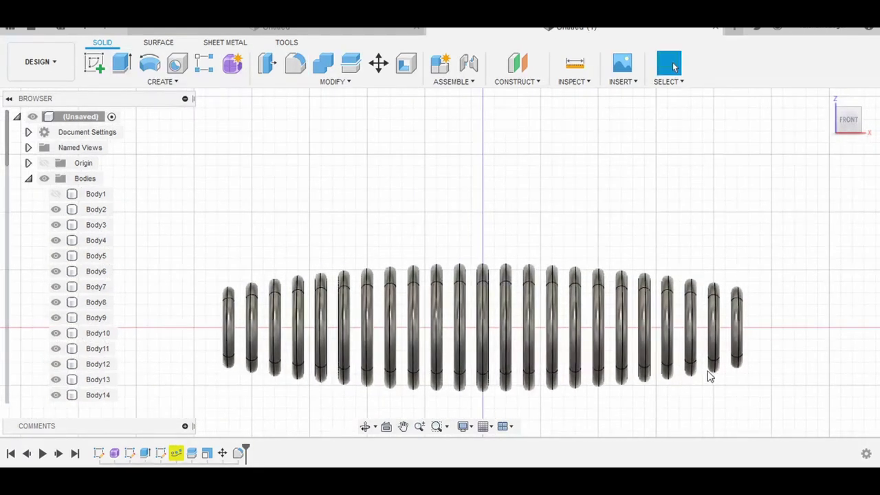
# - Show Body1 again and Combine-Join it with all the ring bodies into one solid
pyautogui.click(56, 194)
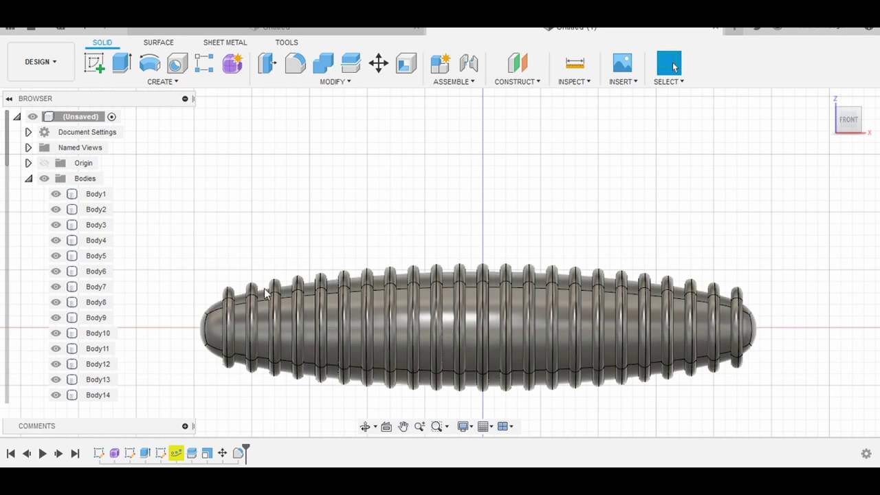
pyautogui.moveTo(835, 200); pyautogui.dragTo(155, 404)
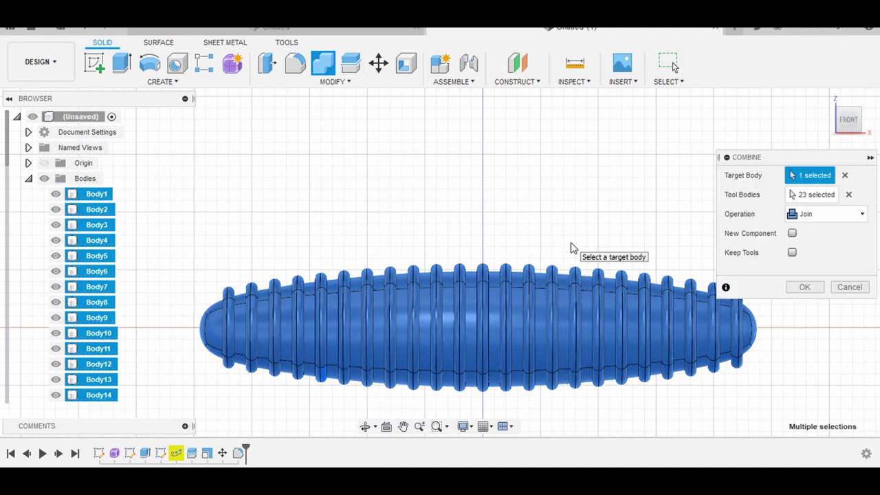
pyautogui.click(804, 287)
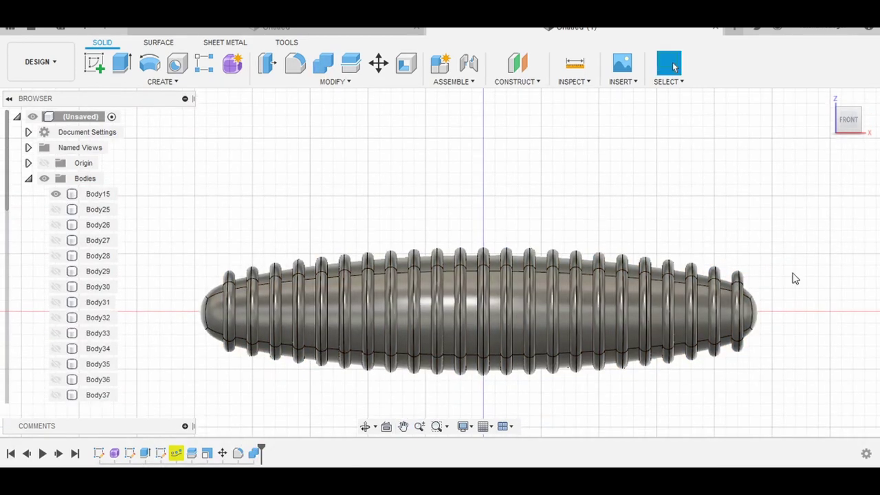
# - Select the flat bar bodies Body25 through Body55 in the Browser
pyautogui.click(99, 210)
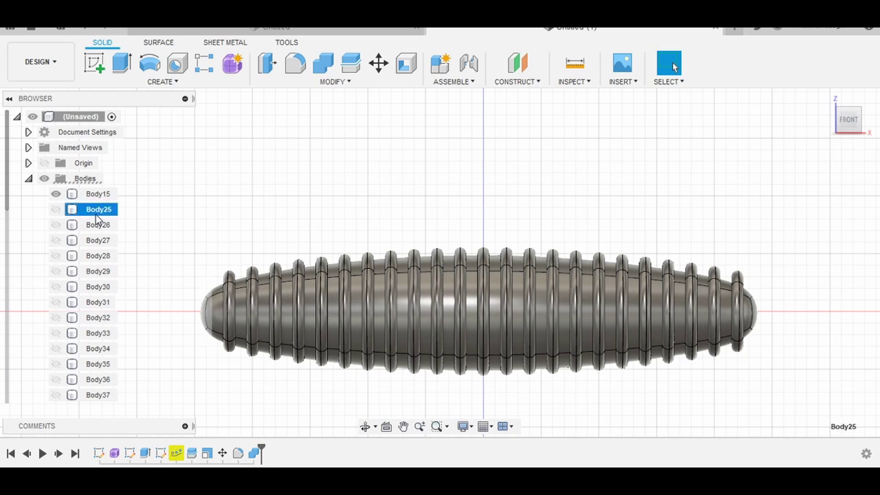
pyautogui.keyDown('shift'); pyautogui.click(98, 225); pyautogui.keyUp('shift')
pyautogui.keyDown('shift'); pyautogui.click(98, 240); pyautogui.keyUp('shift')
pyautogui.keyDown('shift'); pyautogui.click(97, 255); pyautogui.keyUp('shift')
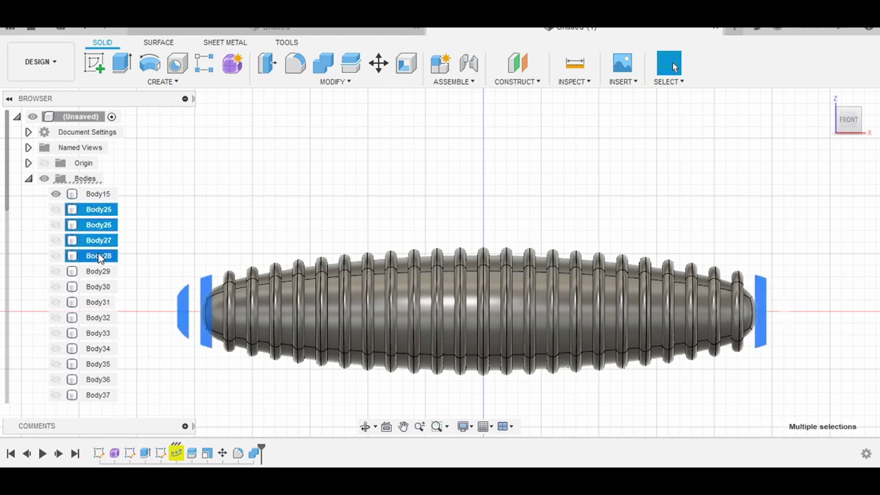
pyautogui.keyDown('shift'); pyautogui.click(98, 271); pyautogui.keyUp('shift')
pyautogui.keyDown('shift'); pyautogui.click(97, 286); pyautogui.keyUp('shift')
pyautogui.keyDown('shift'); pyautogui.click(97, 301); pyautogui.keyUp('shift')
pyautogui.keyDown('shift'); pyautogui.click(97, 318); pyautogui.keyUp('shift')
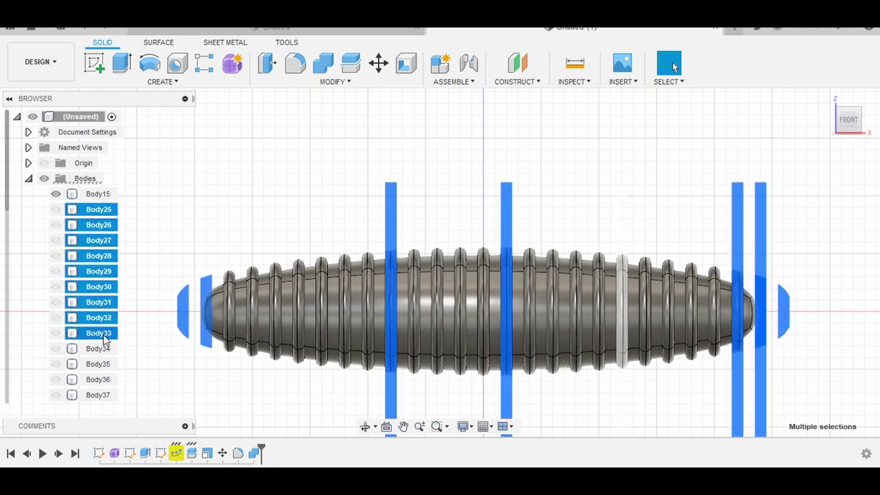
pyautogui.keyDown('shift'); pyautogui.click(97, 332); pyautogui.keyUp('shift')
pyautogui.scroll(-1, 96, 323)
pyautogui.keyDown('shift'); pyautogui.click(97, 317); pyautogui.keyUp('shift')
pyautogui.keyDown('shift'); pyautogui.click(98, 333); pyautogui.keyUp('shift')
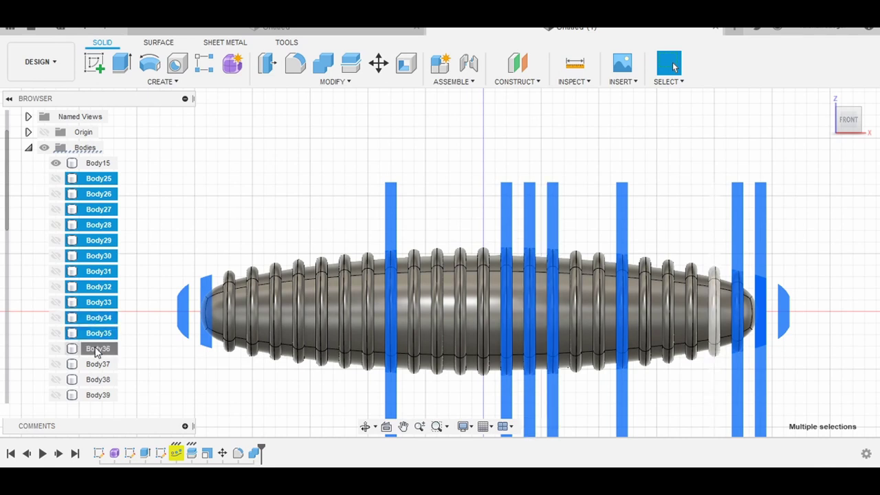
pyautogui.keyDown('shift'); pyautogui.click(98, 349); pyautogui.keyUp('shift')
pyautogui.keyDown('shift'); pyautogui.click(98, 364); pyautogui.keyUp('shift')
pyautogui.keyDown('shift'); pyautogui.click(100, 380); pyautogui.keyUp('shift')
pyautogui.keyDown('shift'); pyautogui.click(98, 394); pyautogui.keyUp('shift')
pyautogui.scroll(-1, 99, 371)
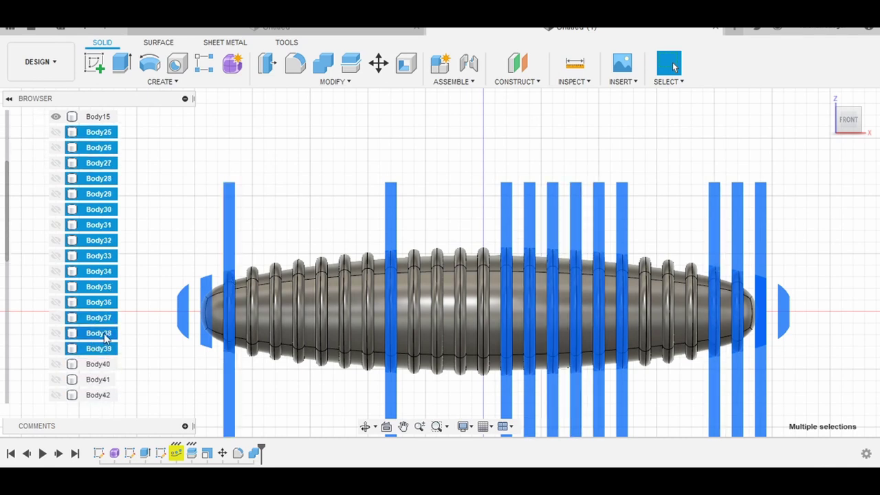
pyautogui.keyDown('shift'); pyautogui.click(98, 364); pyautogui.keyUp('shift')
pyautogui.keyDown('shift'); pyautogui.click(98, 379); pyautogui.keyUp('shift')
pyautogui.keyDown('shift'); pyautogui.click(98, 394); pyautogui.keyUp('shift')
pyautogui.scroll(-2, 103, 374)
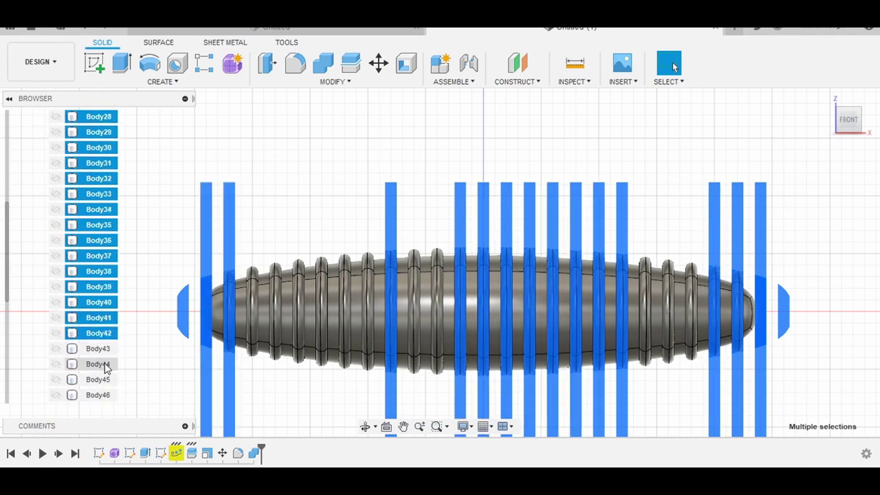
pyautogui.keyDown('shift'); pyautogui.click(98, 348); pyautogui.keyUp('shift')
pyautogui.keyDown('shift'); pyautogui.click(98, 364); pyautogui.keyUp('shift')
pyautogui.keyDown('shift'); pyautogui.click(99, 380); pyautogui.keyUp('shift')
pyautogui.keyDown('shift'); pyautogui.click(97, 395); pyautogui.keyUp('shift')
pyautogui.scroll(-1, 103, 374)
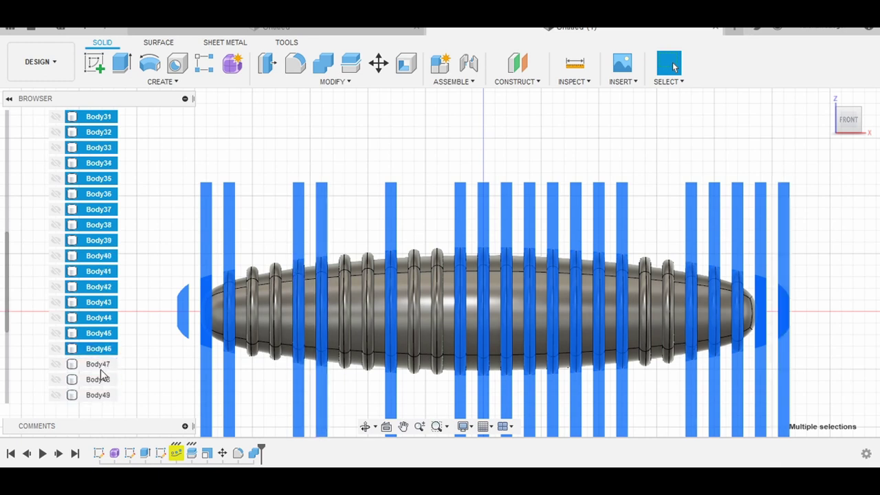
pyautogui.scroll(-1, 107, 337)
pyautogui.keyDown('shift'); pyautogui.click(98, 317); pyautogui.keyUp('shift')
pyautogui.keyDown('shift'); pyautogui.click(98, 333); pyautogui.keyUp('shift')
pyautogui.keyDown('shift'); pyautogui.click(97, 349); pyautogui.keyUp('shift')
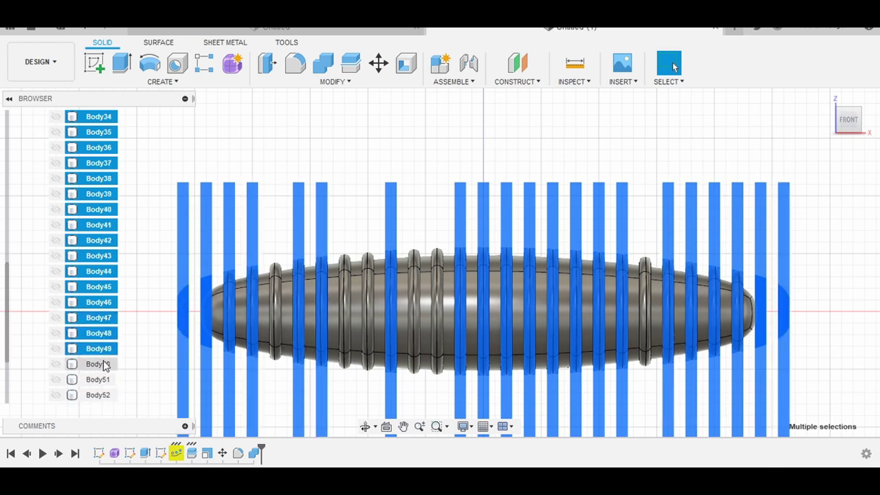
pyautogui.keyDown('shift'); pyautogui.click(97, 364); pyautogui.keyUp('shift')
pyautogui.keyDown('shift'); pyautogui.click(97, 380); pyautogui.keyUp('shift')
pyautogui.keyDown('shift'); pyautogui.click(100, 394); pyautogui.keyUp('shift')
pyautogui.scroll(-2, 102, 375)
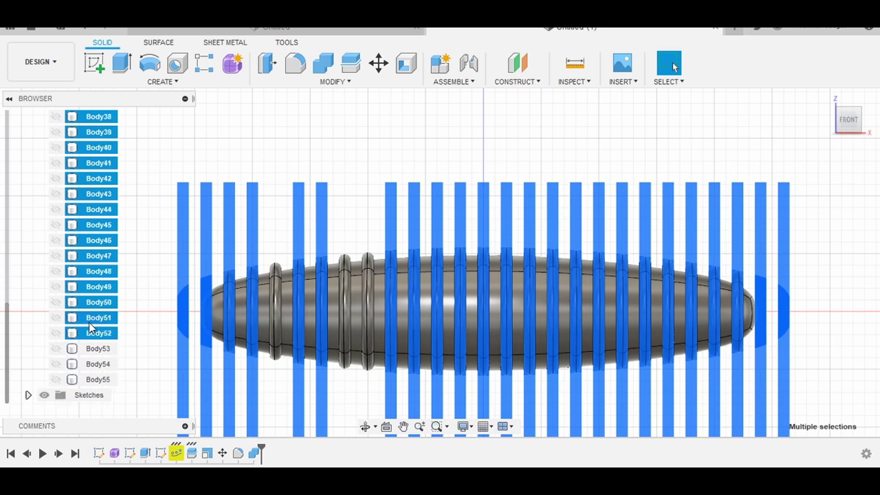
pyautogui.keyDown('shift'); pyautogui.click(100, 349); pyautogui.keyUp('shift')
pyautogui.keyDown('shift'); pyautogui.click(99, 363); pyautogui.keyUp('shift')
pyautogui.keyDown('shift'); pyautogui.click(99, 380); pyautogui.keyUp('shift')
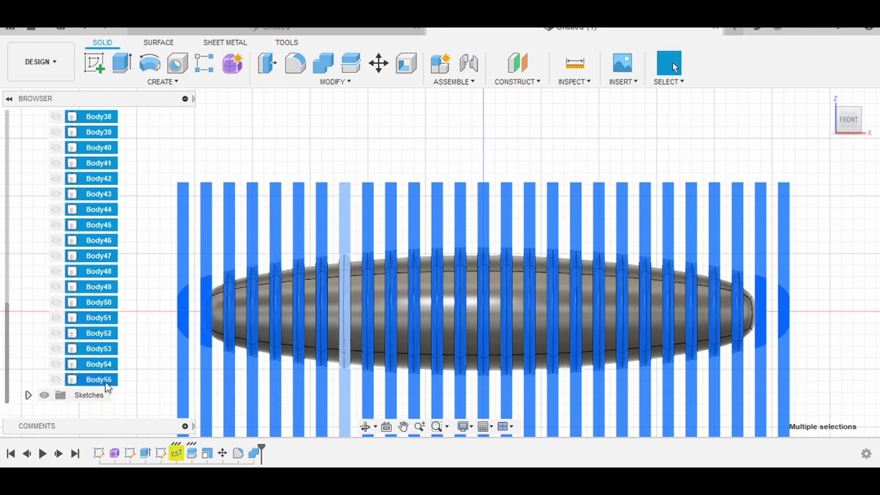
# - Remove the selected bar bodies, leaving Body15, and orbit to a tilted 3-D view
pyautogui.rightClick(107, 382)
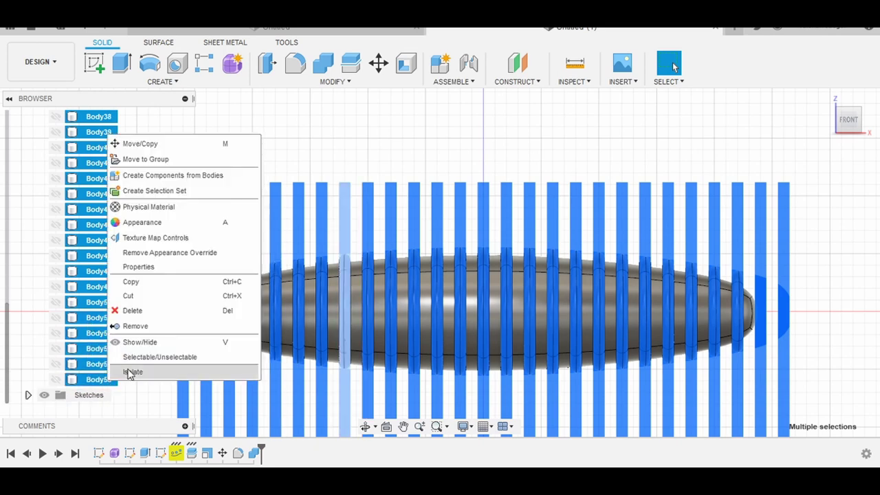
pyautogui.click(154, 330)
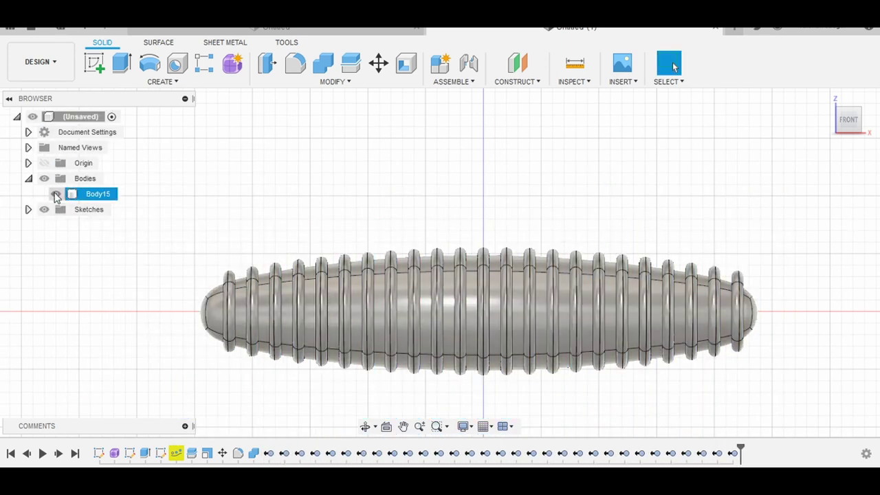
pyautogui.click(55, 193)
pyautogui.click(56, 193)
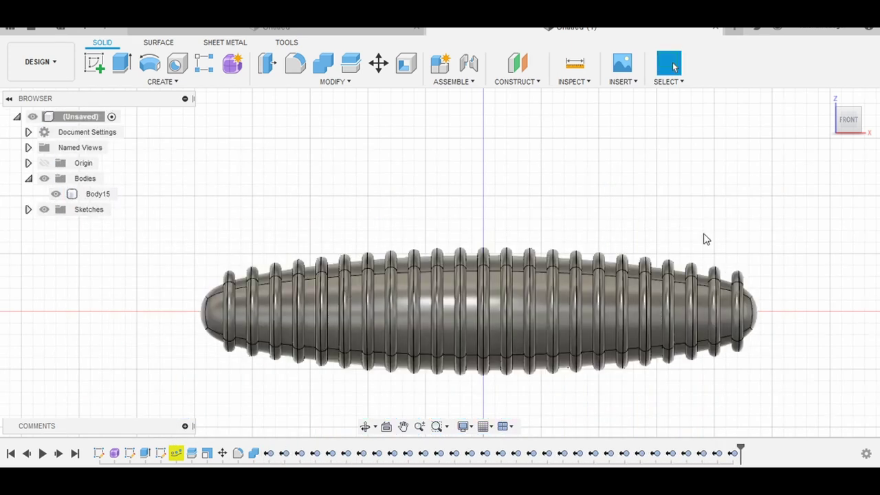
pyautogui.keyDown('shift'); pyautogui.moveTo(663, 240); pyautogui.dragTo(852, 119, button='middle'); pyautogui.keyUp('shift')
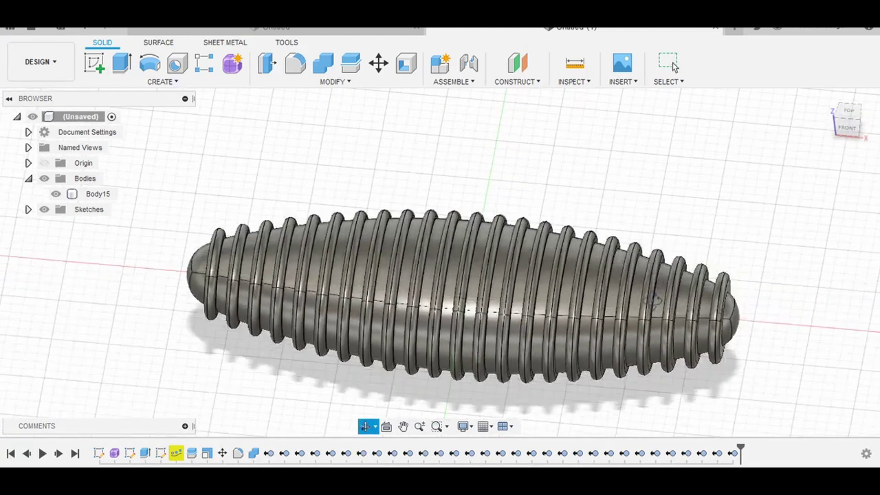
# - Switch to the top view and start a sketch on the XY plane
pyautogui.click(849, 118)
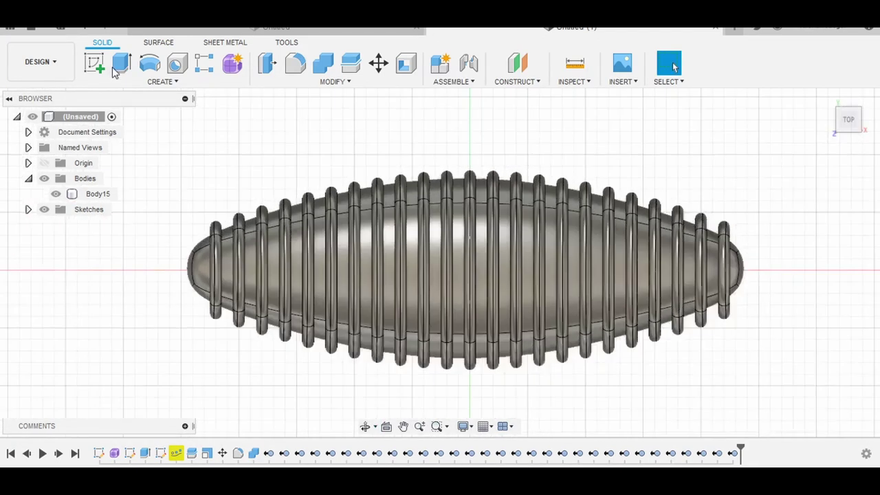
pyautogui.click(94, 64)
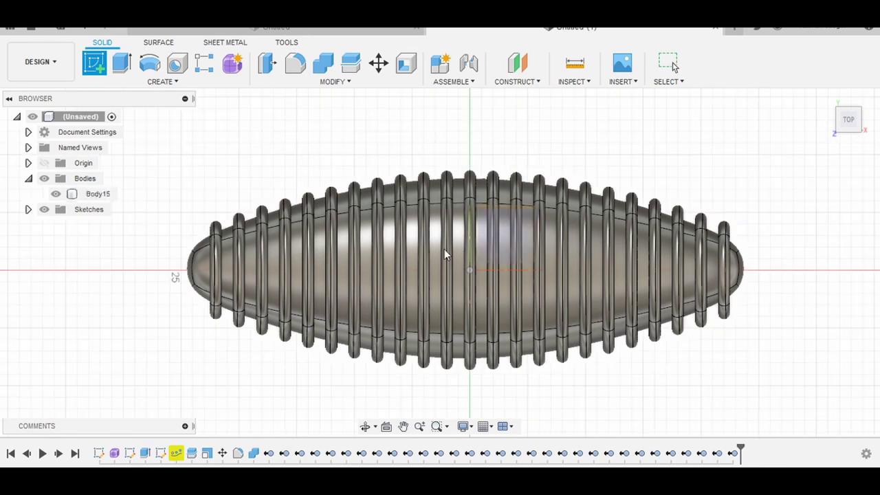
pyautogui.click(494, 250)
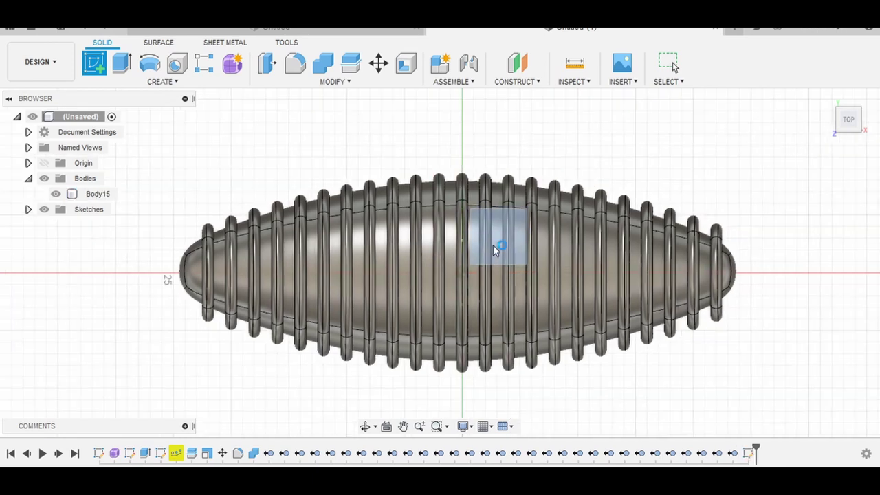
pyautogui.click(493, 249)
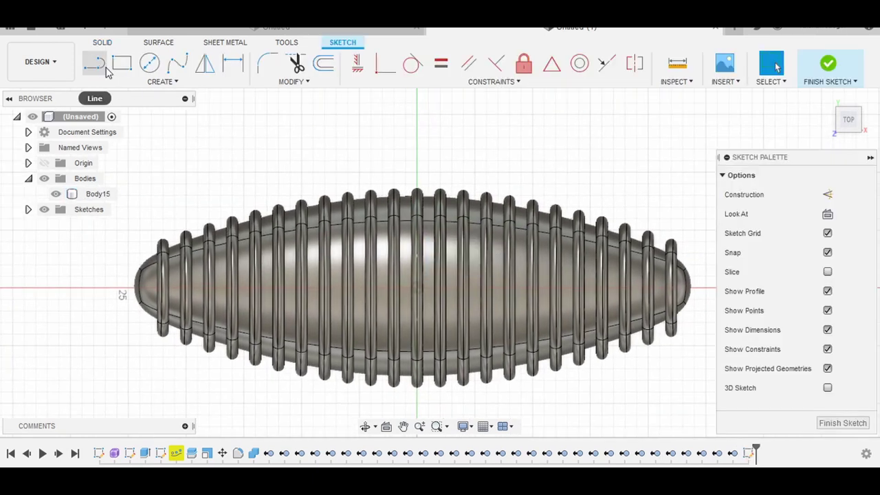
# - Draw two three-point arcs forming the lower and upper fin curves left of the nose
pyautogui.click(168, 83)
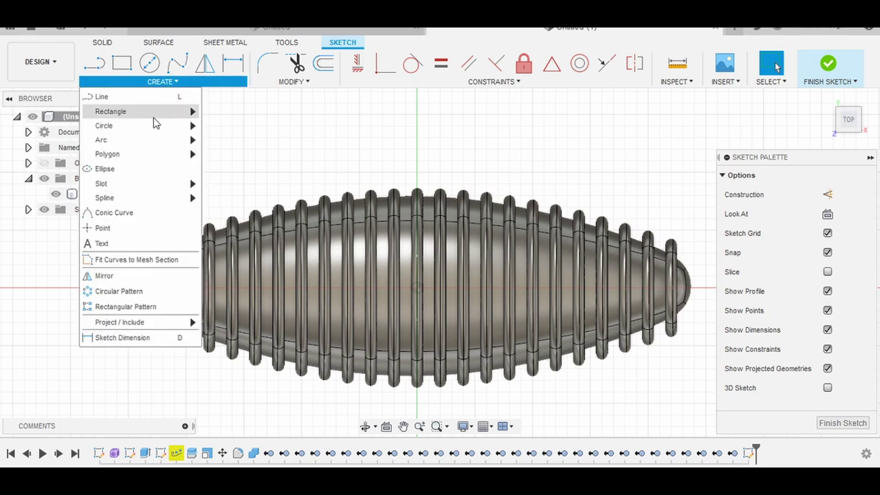
pyautogui.click(210, 142)
pyautogui.moveTo(281, 172); pyautogui.dragTo(432, 192, button='middle')
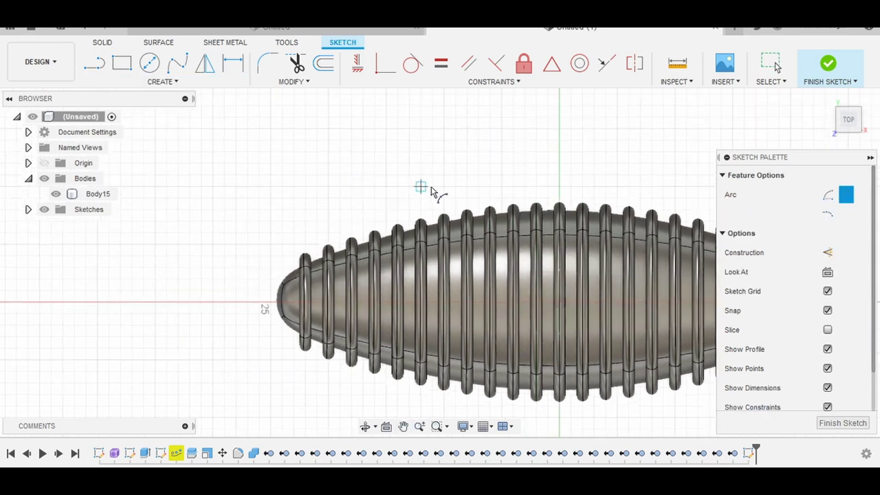
pyautogui.scroll(-5, 432, 192)
pyautogui.moveTo(362, 261); pyautogui.dragTo(391, 270, button='middle')
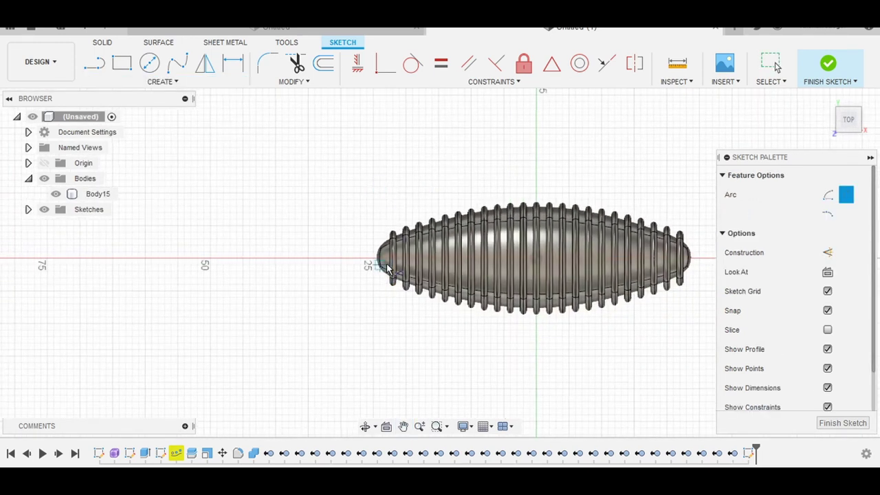
pyautogui.scroll(2, 388, 269)
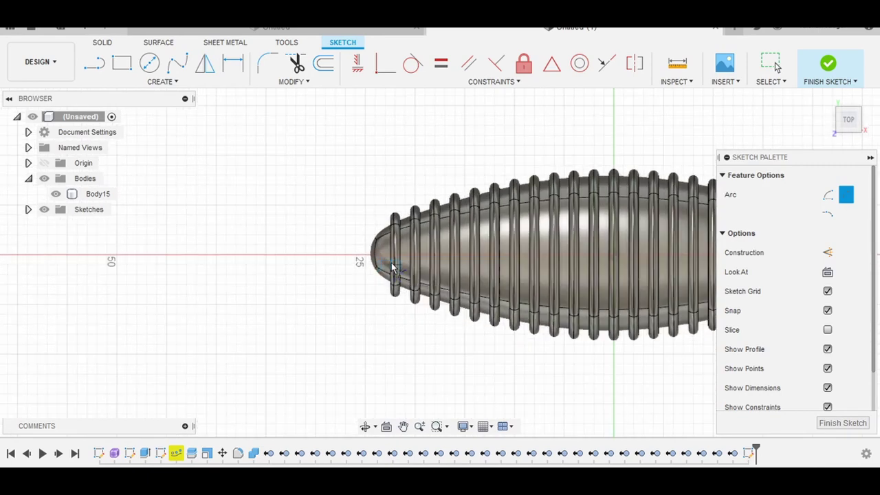
pyautogui.scroll(-3, 393, 268)
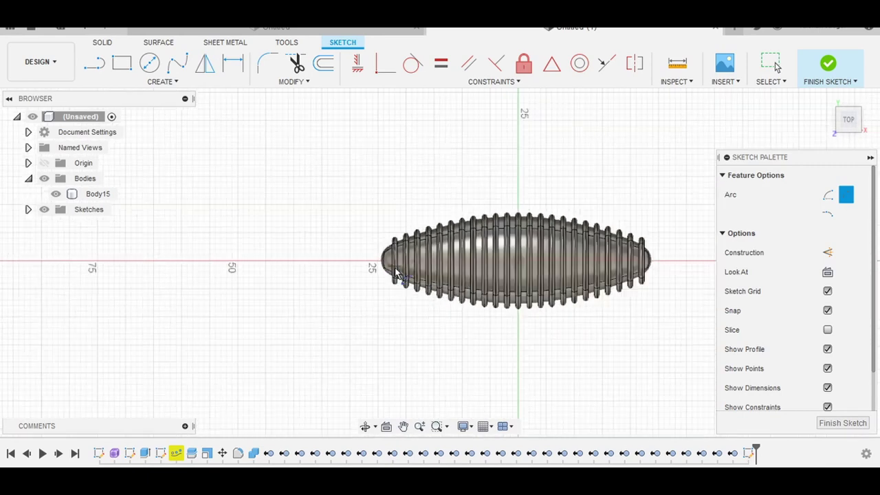
pyautogui.click(288, 334)
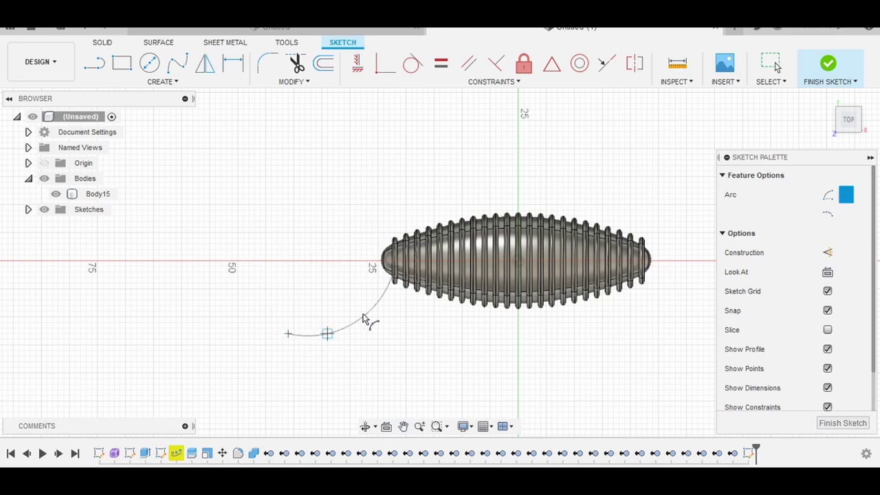
pyautogui.click(372, 328)
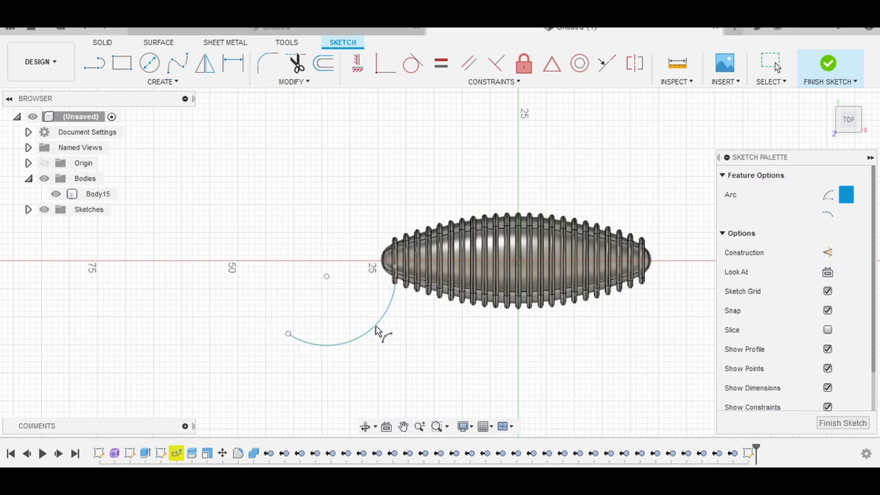
pyautogui.scroll(2, 382, 287)
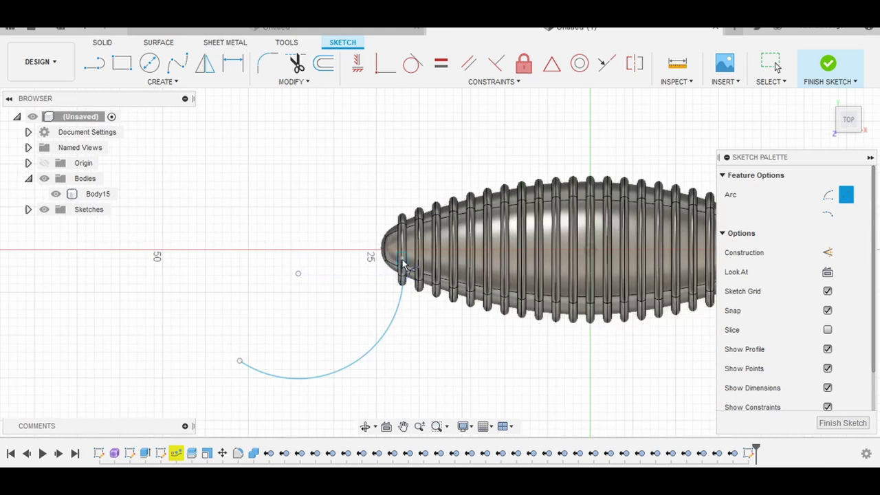
pyautogui.click(403, 263)
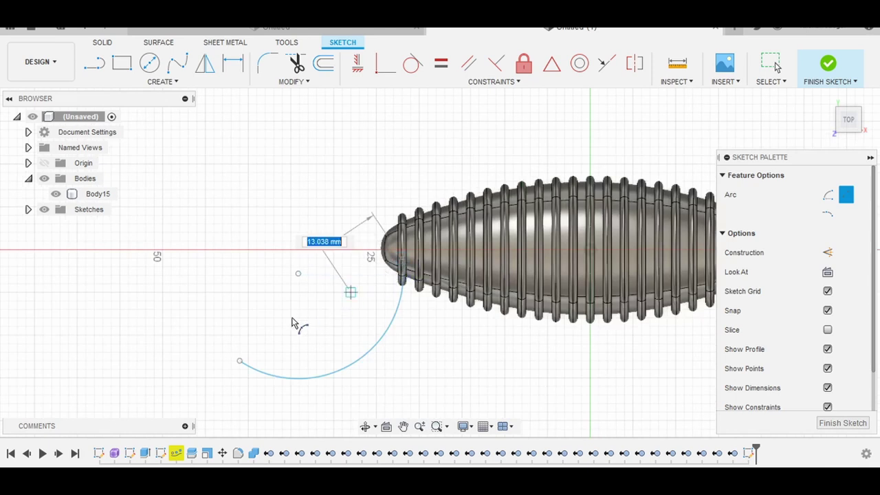
pyautogui.click(248, 326)
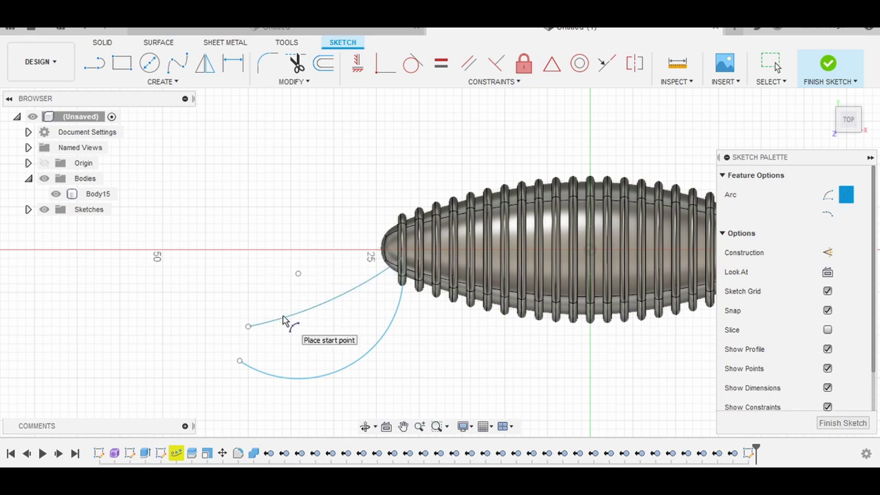
# - Add a three-point arc rounding off the fin tip between the two curves
pyautogui.click(176, 81)
pyautogui.moveTo(110, 140)
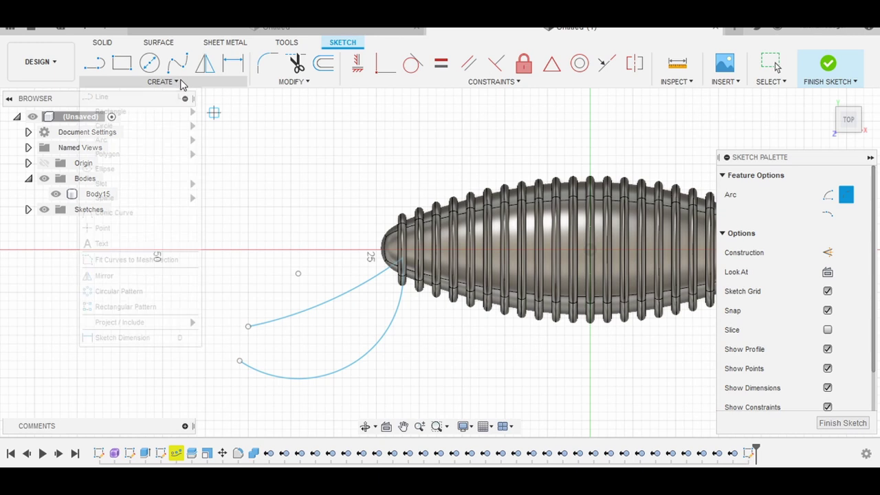
pyautogui.click(208, 146)
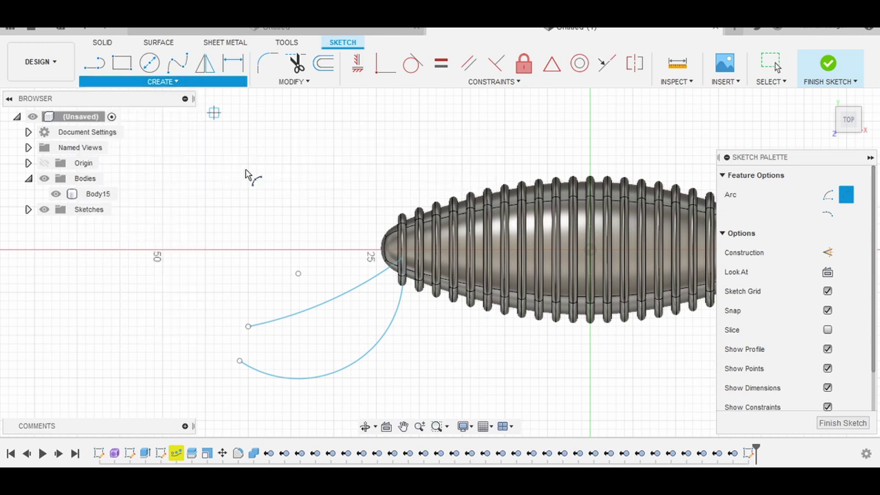
pyautogui.click(248, 326)
pyautogui.click(240, 360)
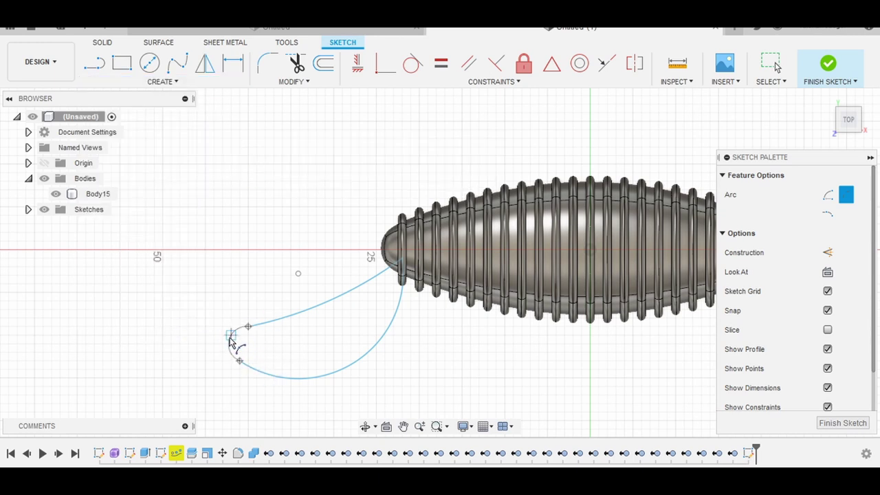
pyautogui.scroll(3, 231, 336)
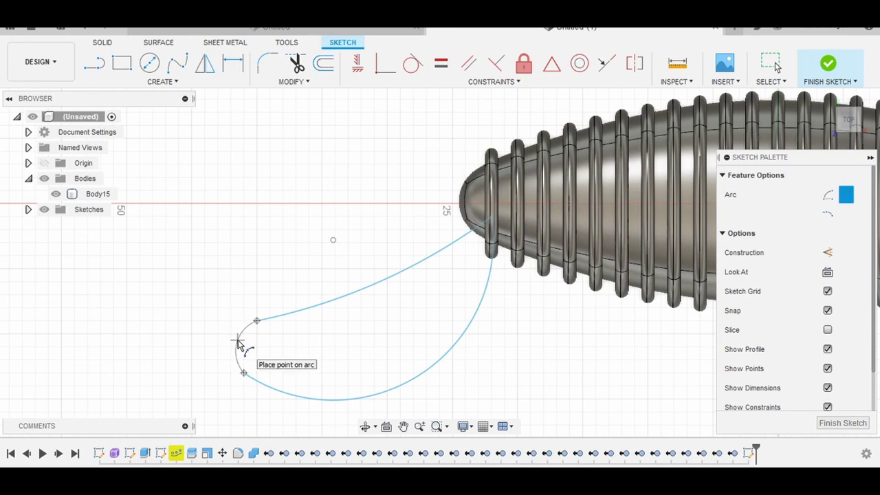
pyautogui.click(237, 342)
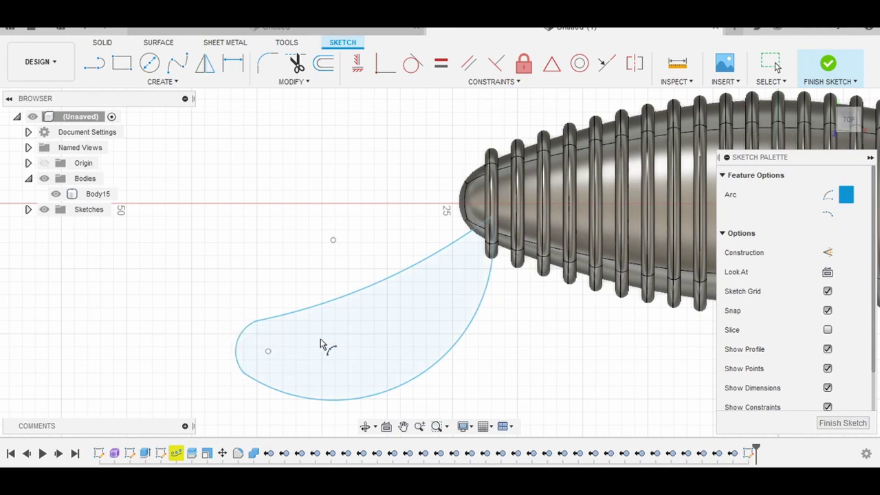
# - Draw a short straight line closing the fin profile at the body edge
pyautogui.click(95, 63)
pyautogui.scroll(3, 500, 227)
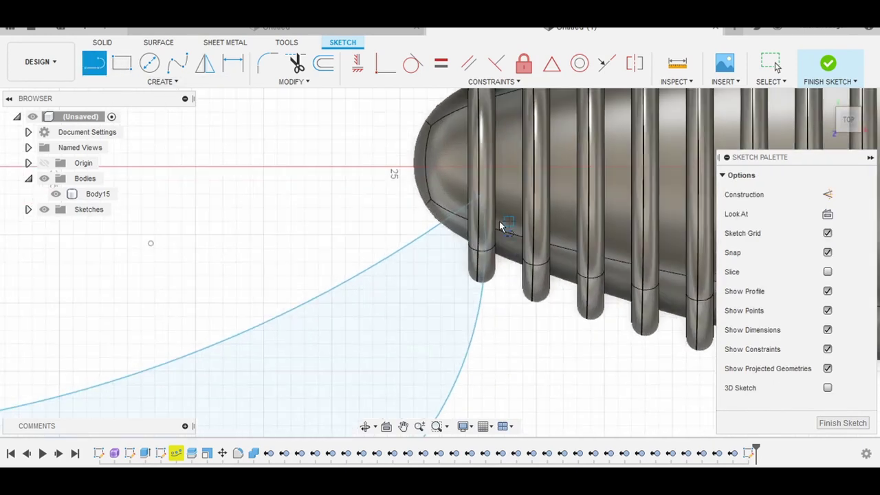
pyautogui.click(459, 210)
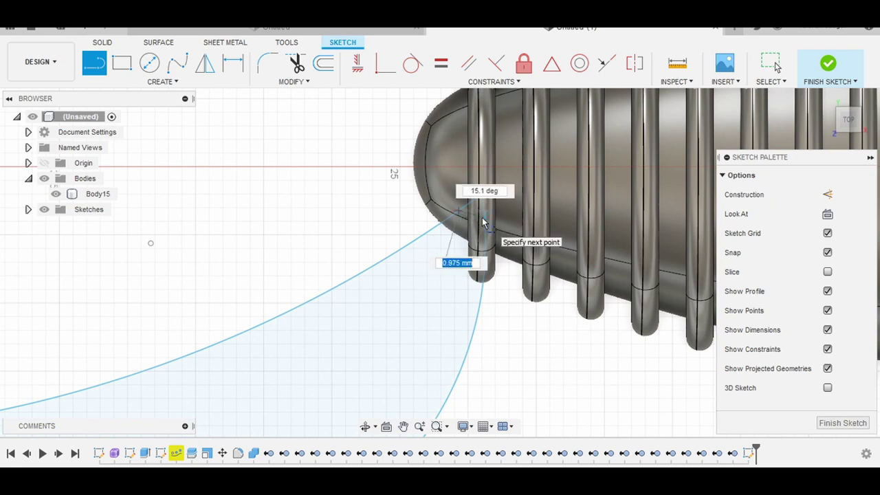
pyautogui.click(482, 222)
pyautogui.scroll(2, 508, 211)
pyautogui.scroll(2, 495, 199)
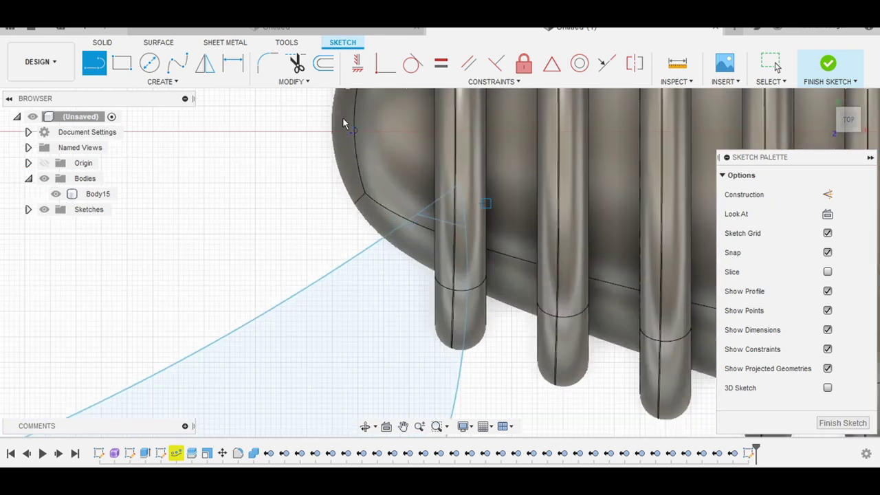
# - Trim away the leftover curve stub and finish the fin sketch
pyautogui.click(294, 68)
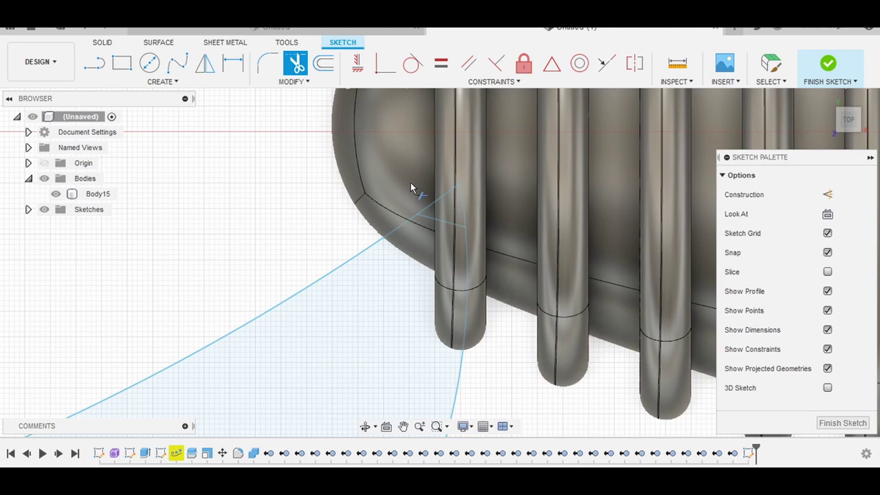
pyautogui.click(466, 205)
pyautogui.scroll(-3, 585, 280)
pyautogui.scroll(-2, 588, 333)
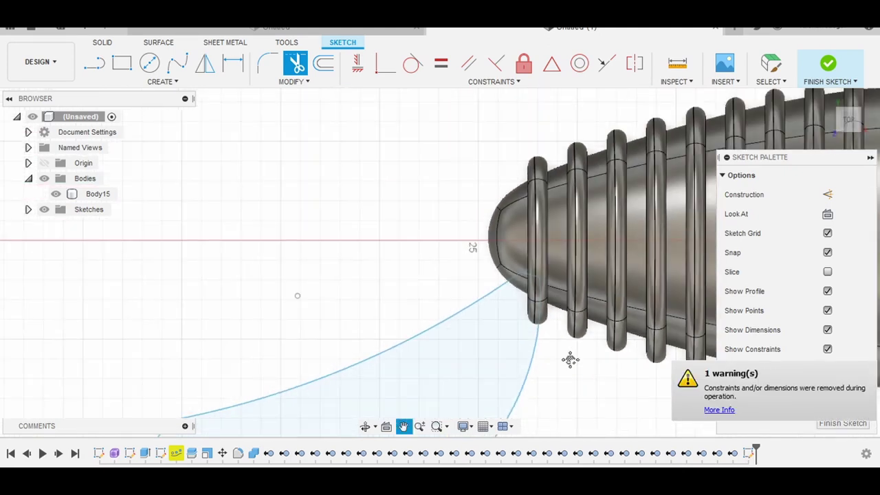
pyautogui.scroll(2, 570, 359)
pyautogui.scroll(-1, 542, 216)
pyautogui.moveTo(608, 330); pyautogui.dragTo(592, 317, button='middle')
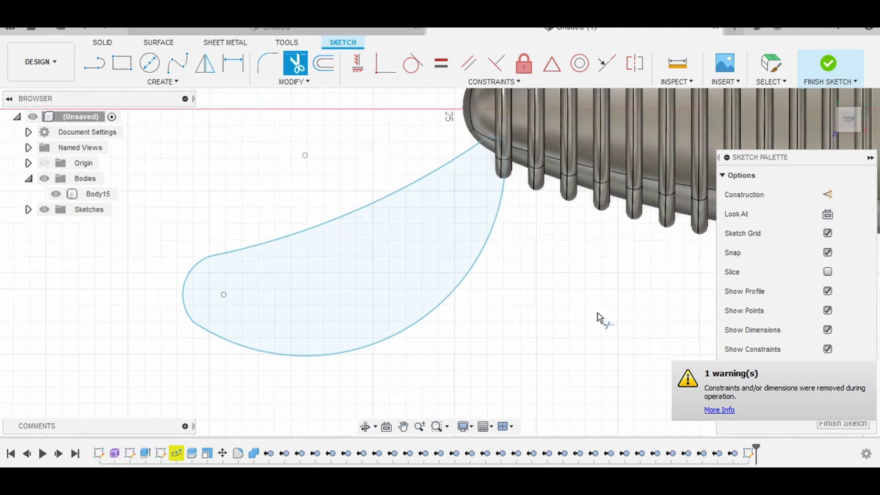
pyautogui.click(842, 422)
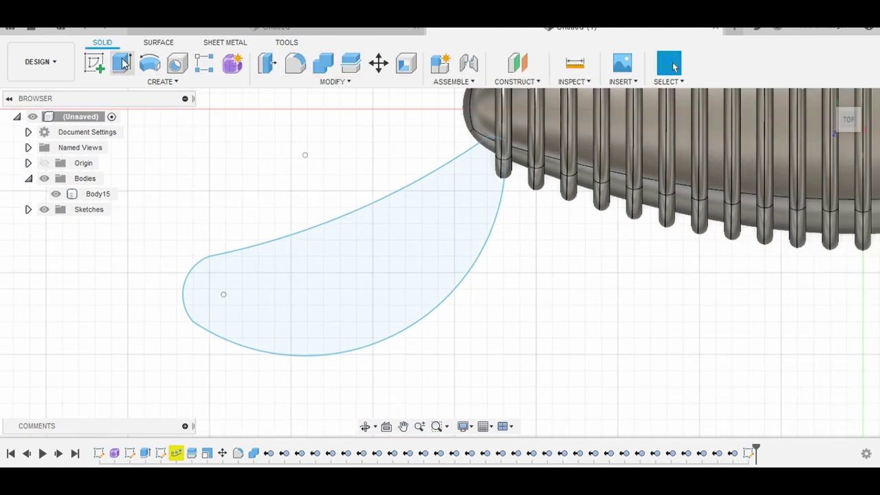
# - Extrude the fin profile symmetrically 1.00 mm as a new body
pyautogui.click(122, 62)
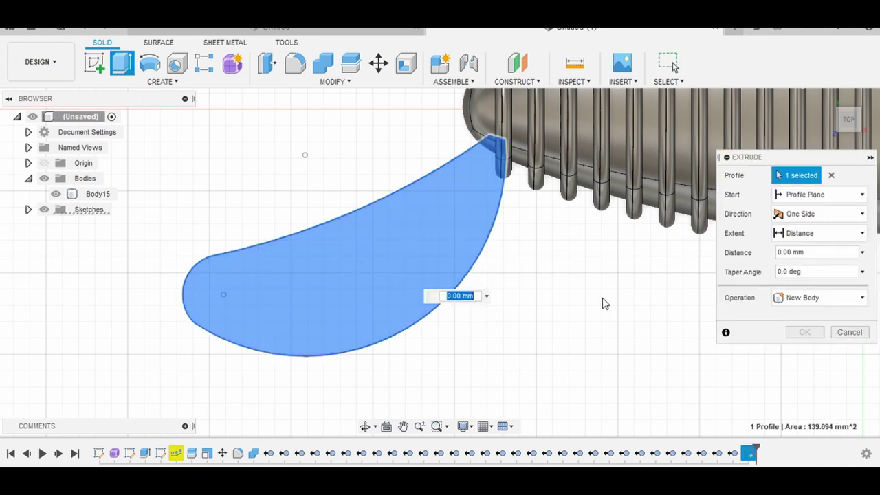
pyautogui.keyDown('shift'); pyautogui.moveTo(599, 299); pyautogui.dragTo(603, 255, button='middle'); pyautogui.keyUp('shift')
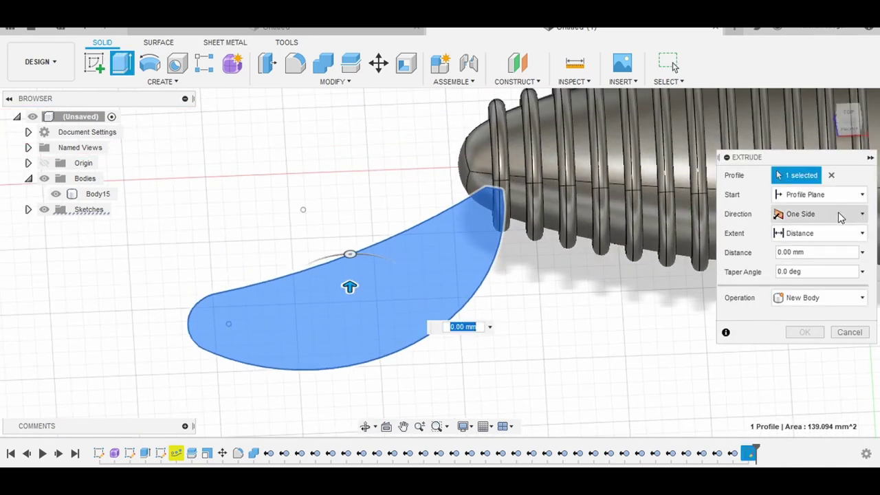
pyautogui.click(838, 214)
pyautogui.click(801, 261)
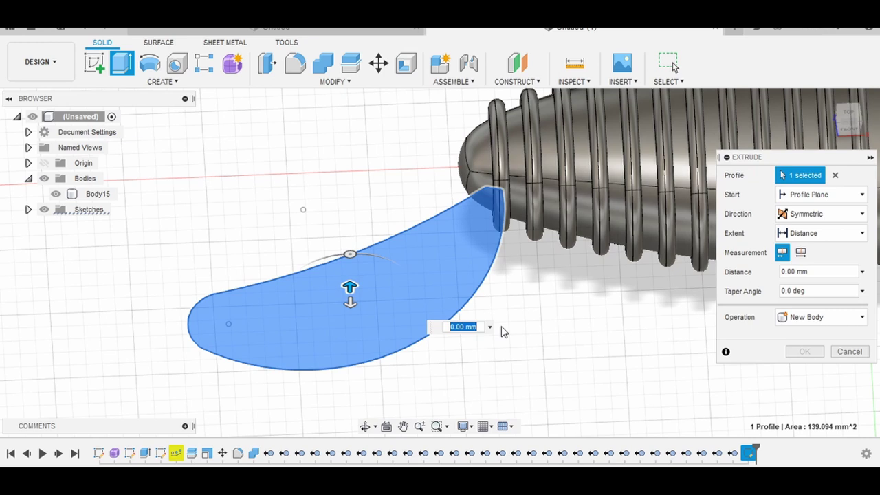
pyautogui.click(453, 327)
pyautogui.write('1')
pyautogui.press('Return')
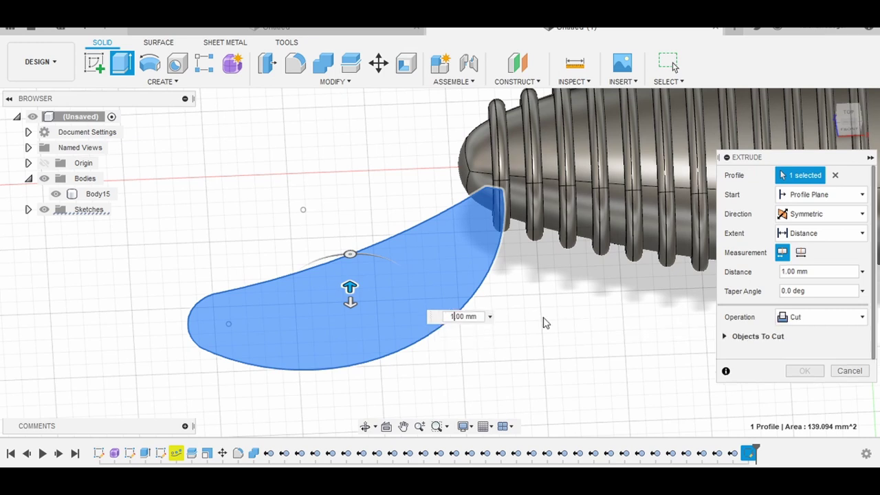
pyautogui.click(821, 316)
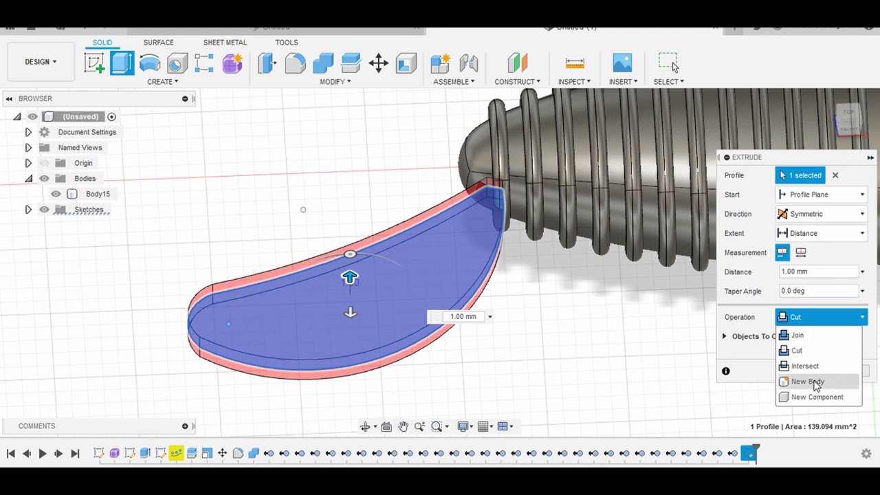
pyautogui.click(811, 382)
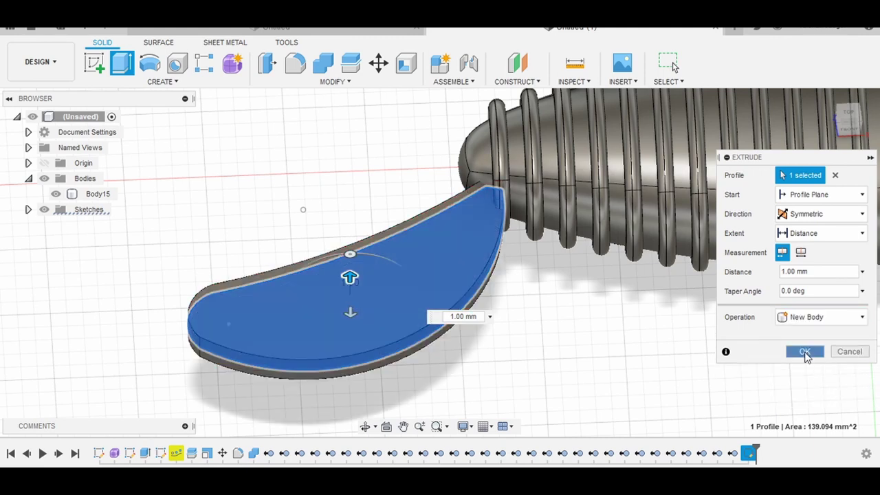
pyautogui.click(805, 352)
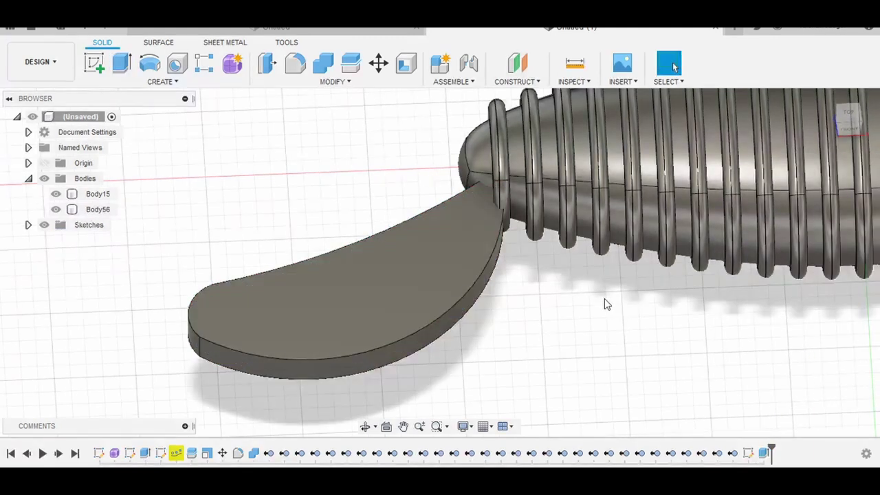
# - Select the faces of the new fin body Body56
pyautogui.click(412, 276)
pyautogui.moveTo(534, 360)
pyautogui.keyDown('shift'); pyautogui.mouseDown(button='middle')
pyautogui.moveTo(526, 261)
pyautogui.moveTo(544, 281)
pyautogui.moveTo(530, 336)
pyautogui.mouseUp(button='middle'); pyautogui.keyUp('shift')
pyautogui.click(405, 333)
pyautogui.click(396, 332)
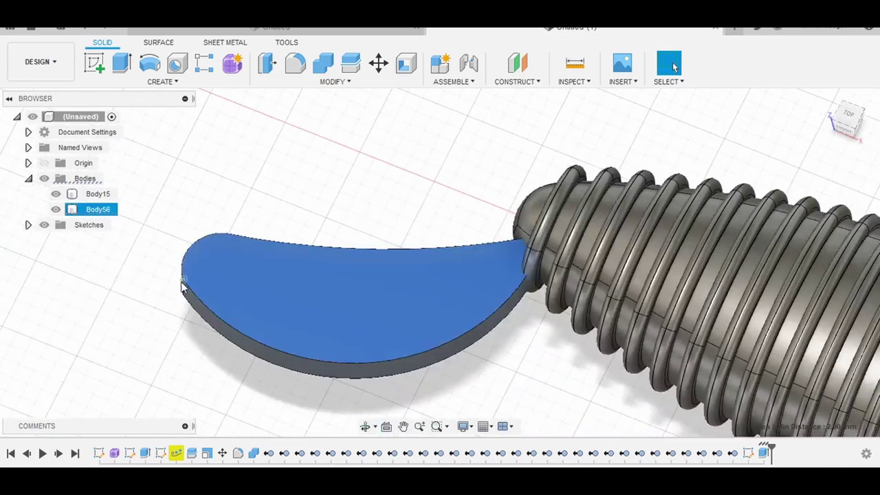
# - With Body15 hidden, fillet the fin's edges at 1.00 mm radius, then show Body15 again
pyautogui.click(55, 194)
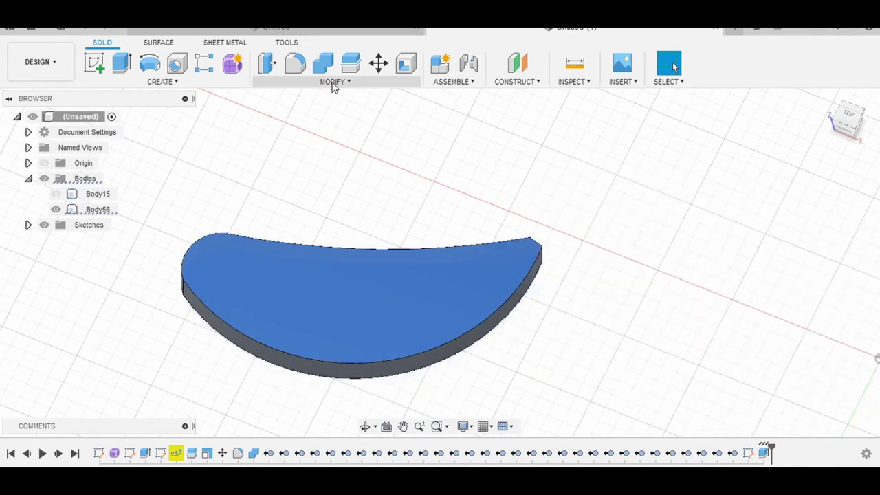
pyautogui.click(306, 78)
pyautogui.click(741, 199)
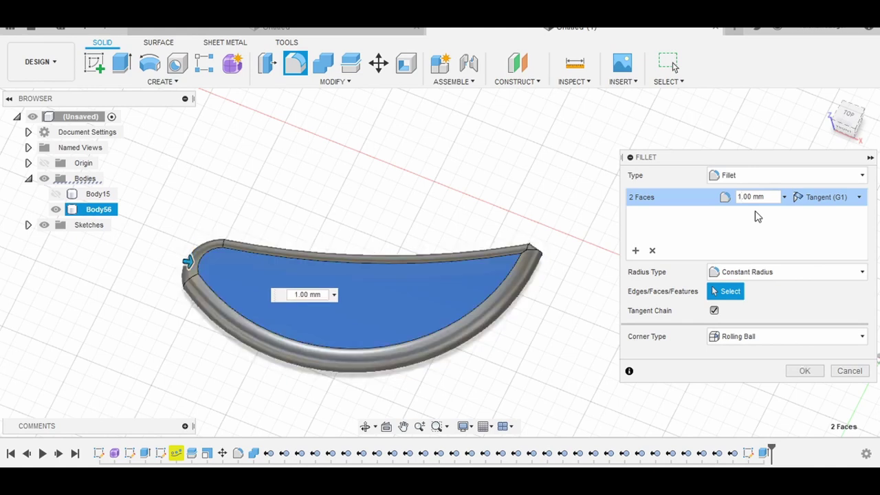
pyautogui.click(805, 372)
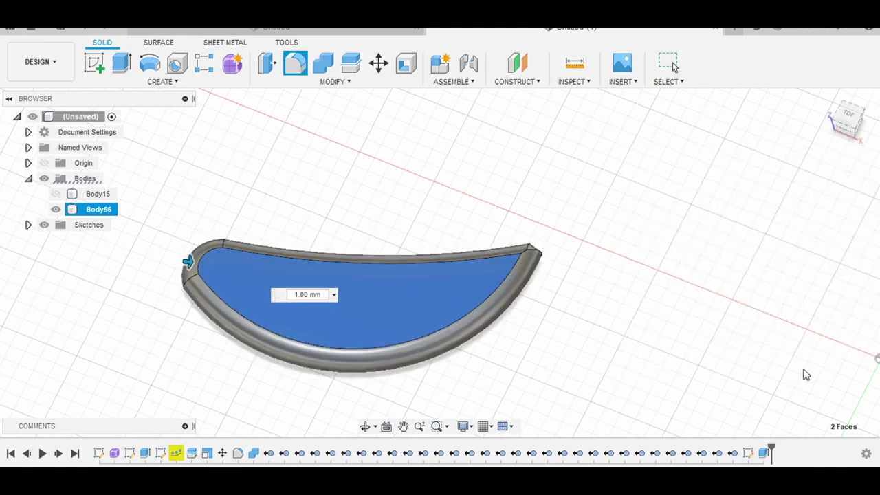
pyautogui.click(55, 193)
pyautogui.moveTo(411, 217); pyautogui.dragTo(273, 213, button='middle')
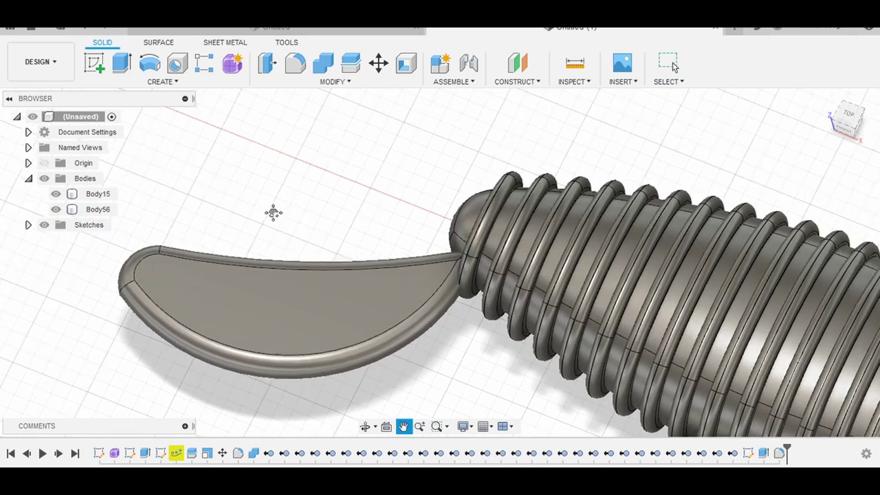
pyautogui.click(324, 64)
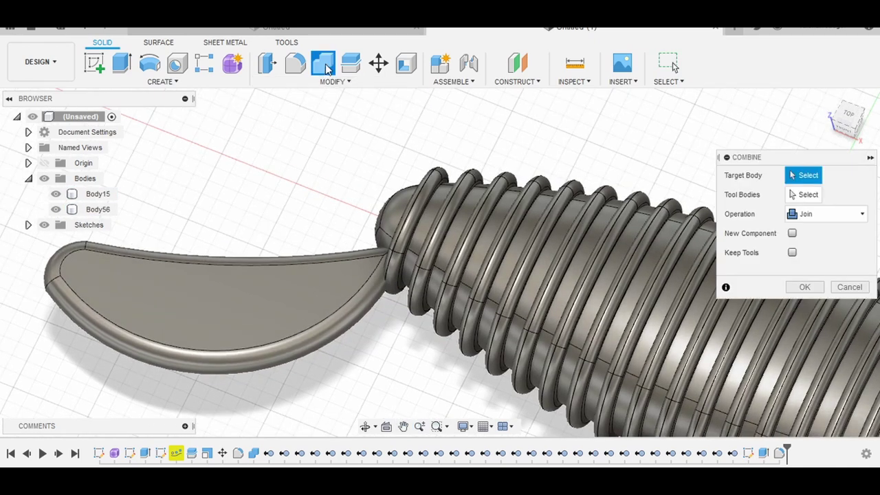
pyautogui.click(564, 262)
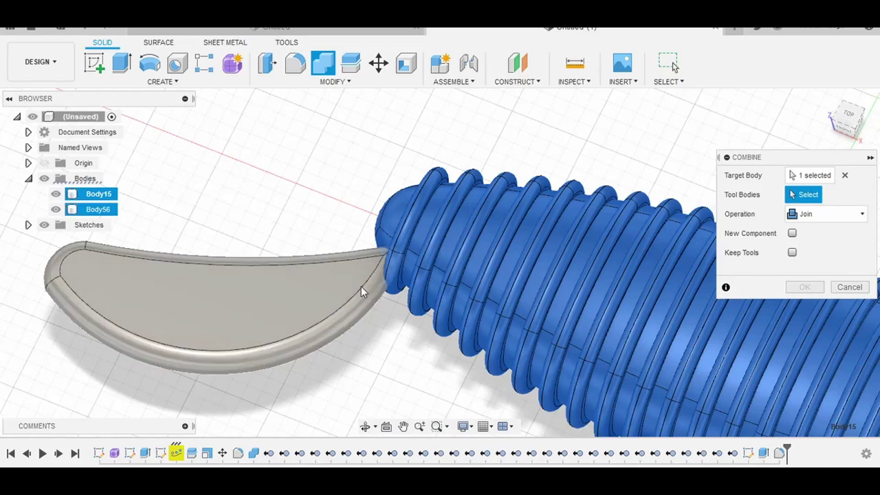
pyautogui.click(342, 308)
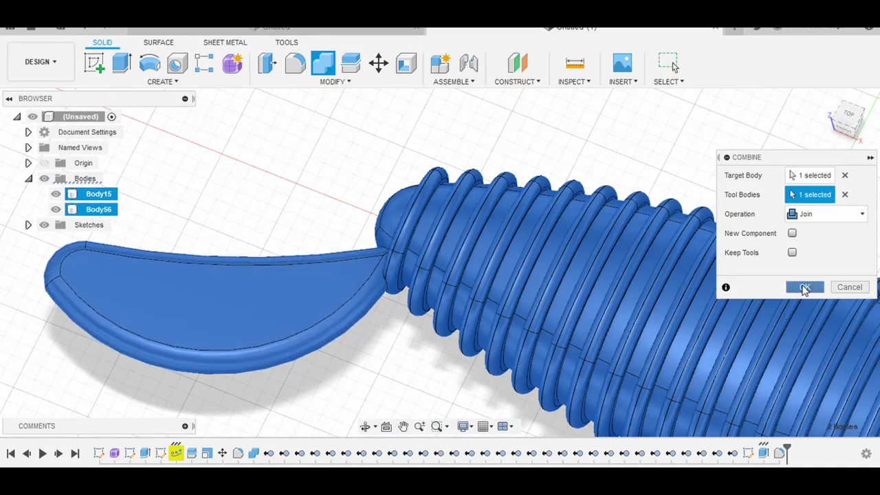
pyautogui.click(804, 287)
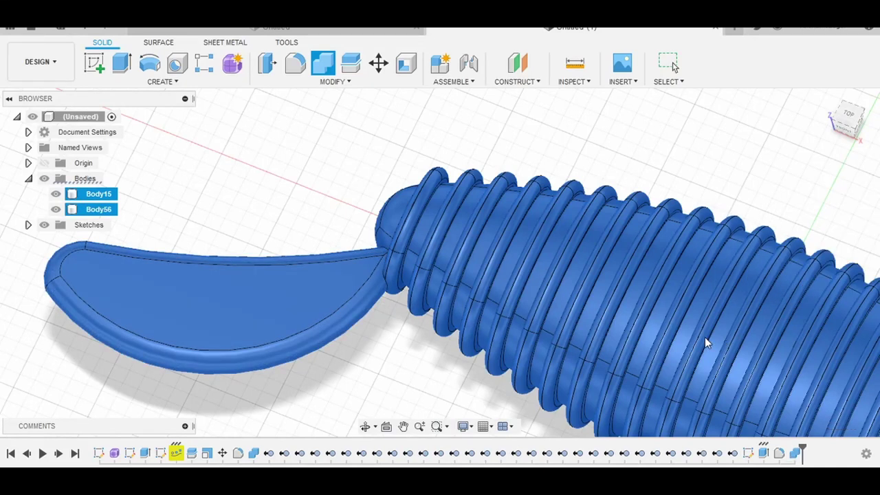
pyautogui.scroll(-3, 705, 337)
pyautogui.moveTo(705, 336)
pyautogui.mouseDown(button='middle')
pyautogui.moveTo(591, 391)
pyautogui.moveTo(459, 337)
pyautogui.mouseUp(button='middle')
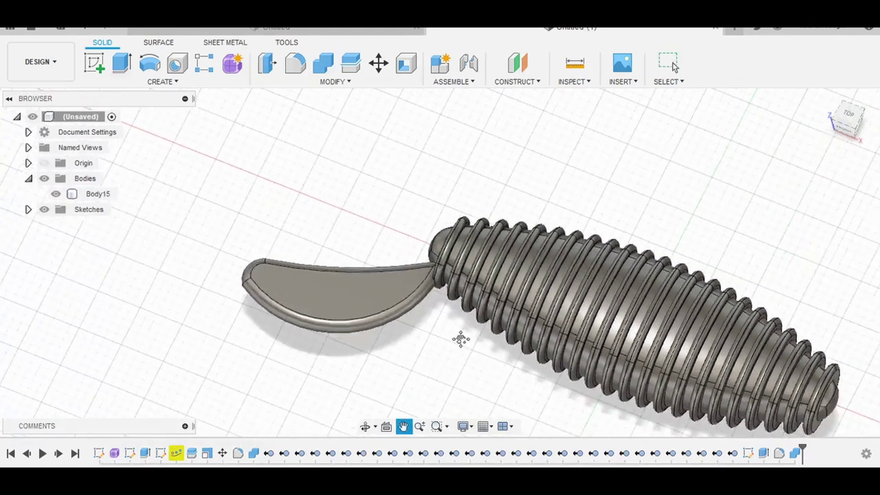
pyautogui.scroll(-2, 695, 368)
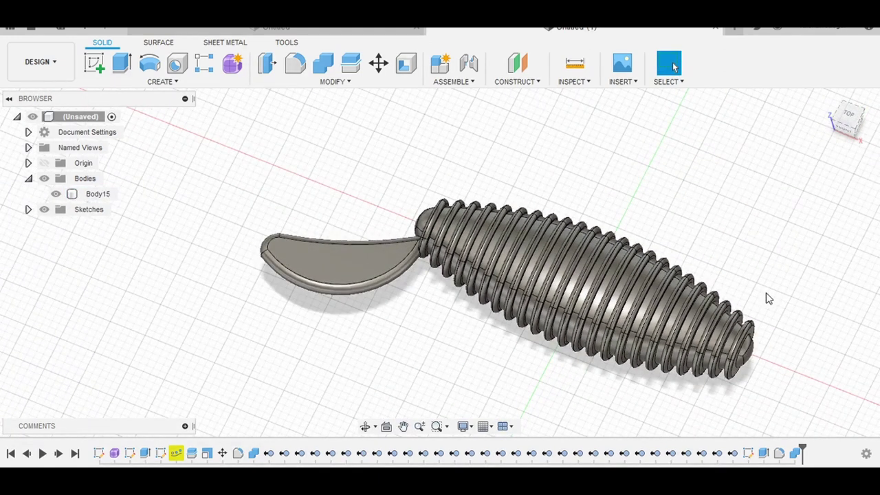
pyautogui.hotkey('ctrl', 'z')
pyautogui.click(851, 116)
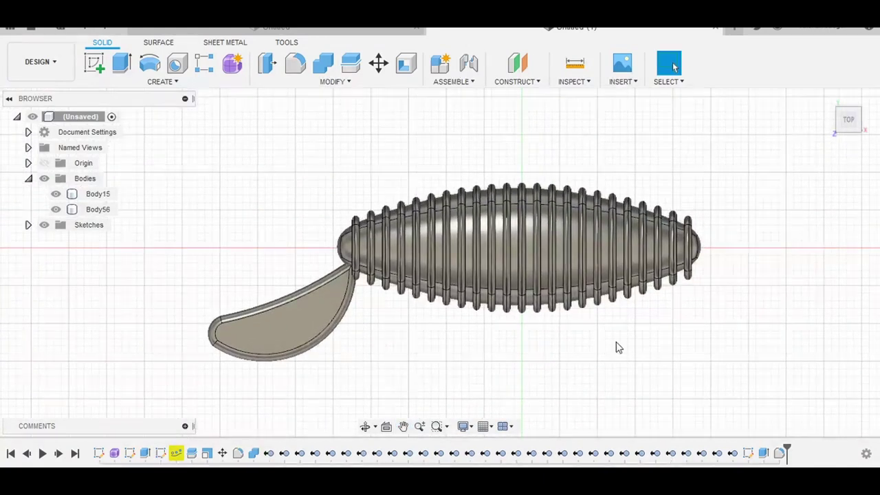
# - Start a new sketch and draw a vertical leg line below the body plus a diagonal segment angling left
pyautogui.click(95, 64)
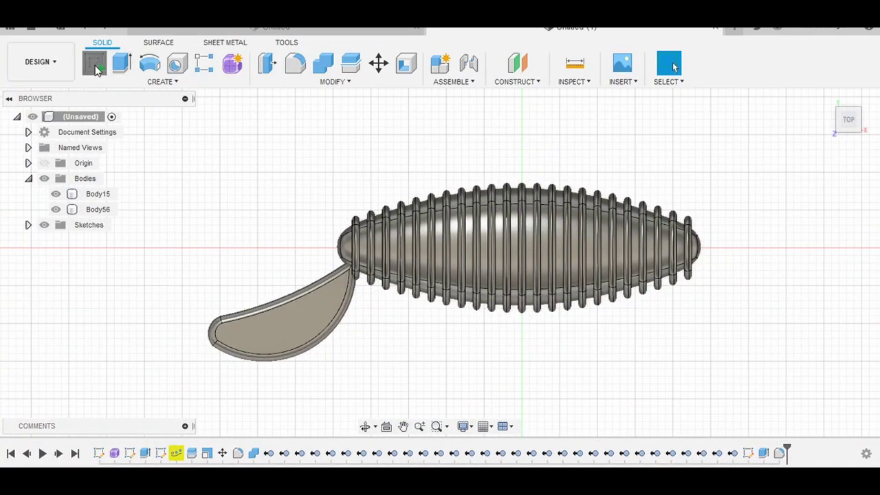
pyautogui.click(550, 170)
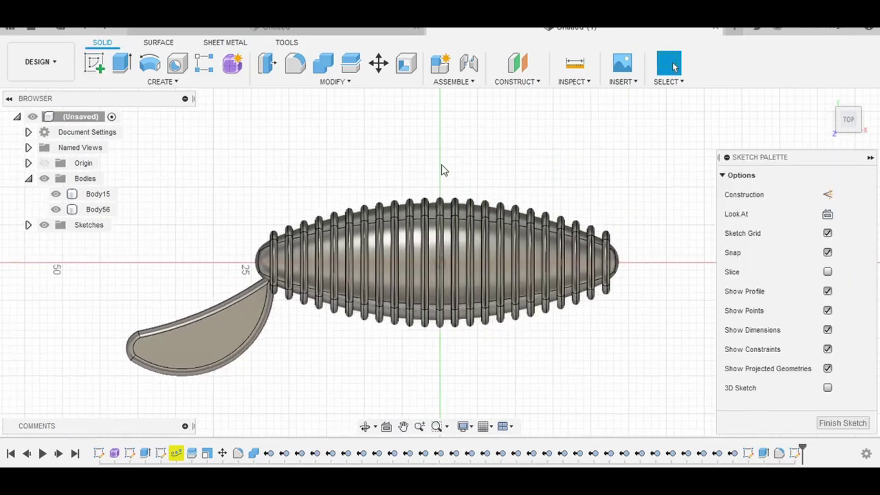
pyautogui.click(95, 65)
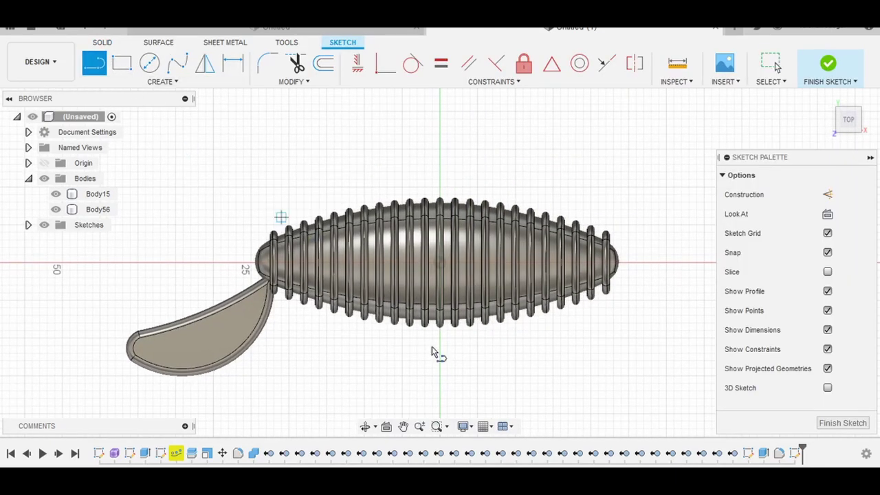
pyautogui.moveTo(436, 353)
pyautogui.mouseDown(button='middle')
pyautogui.moveTo(428, 318)
pyautogui.moveTo(443, 222)
pyautogui.mouseUp(button='middle')
pyautogui.scroll(1, 443, 222)
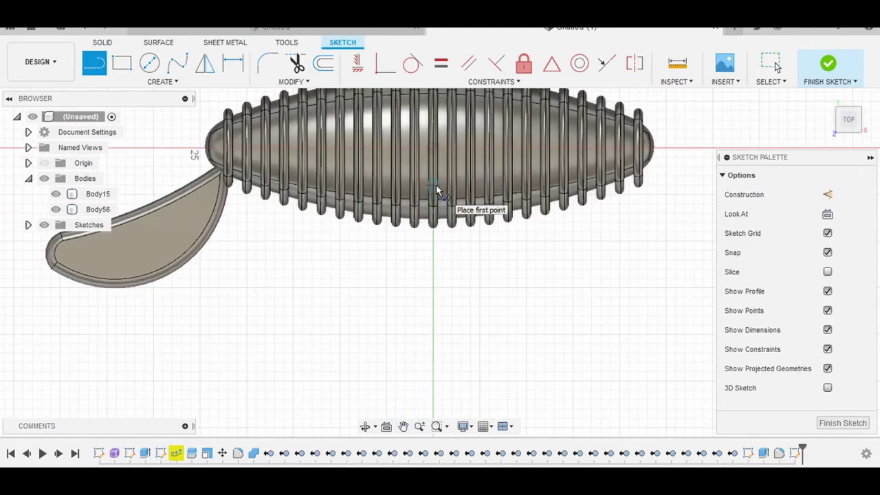
pyautogui.click(433, 225)
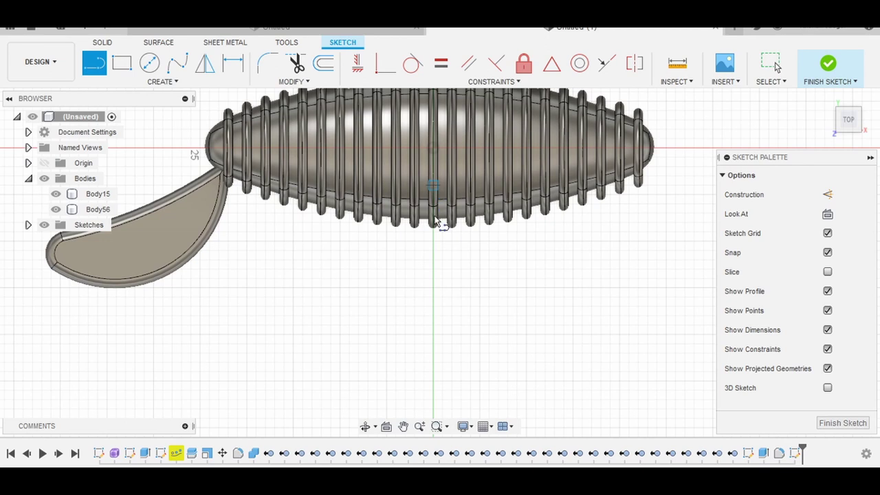
pyautogui.click(433, 260)
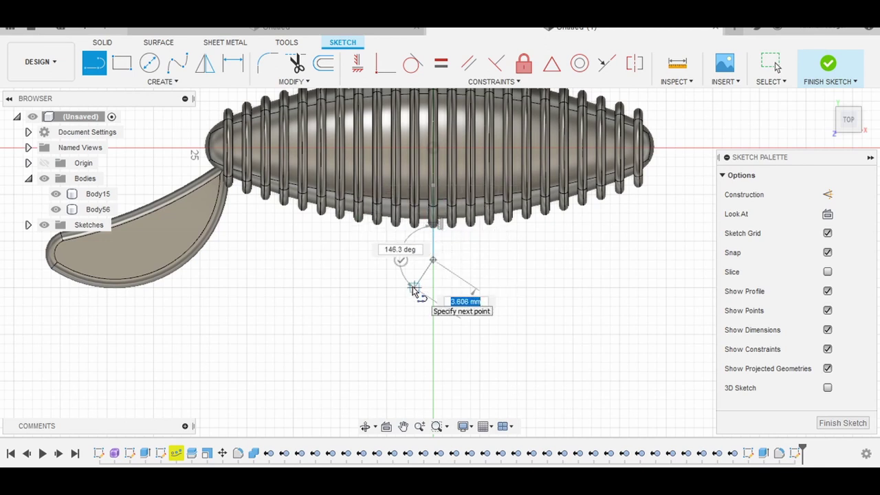
pyautogui.click(413, 286)
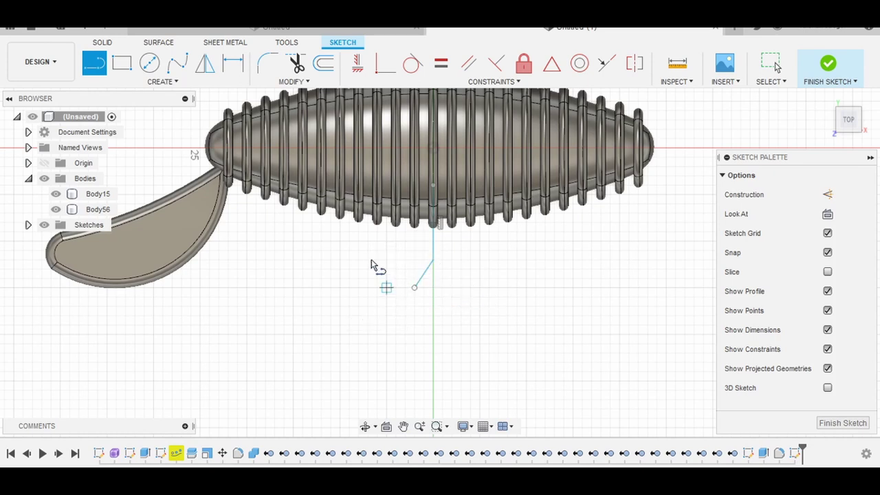
pyautogui.click(177, 82)
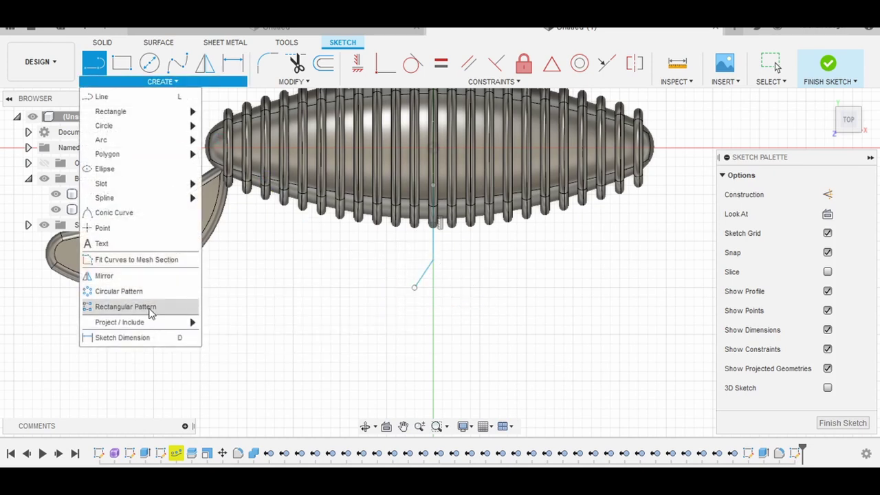
# - Start a rectangular pattern of the vertical leg line with Spacing distance type and Symmetric direction
pyautogui.click(126, 307)
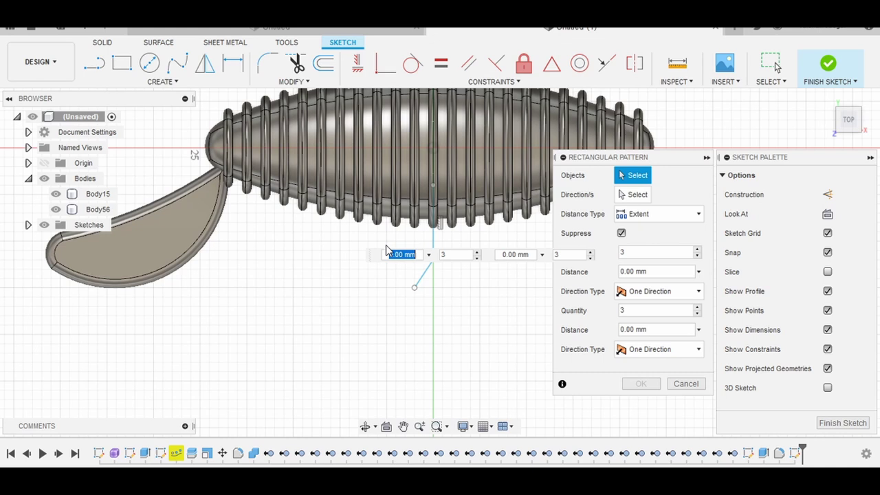
pyautogui.click(434, 242)
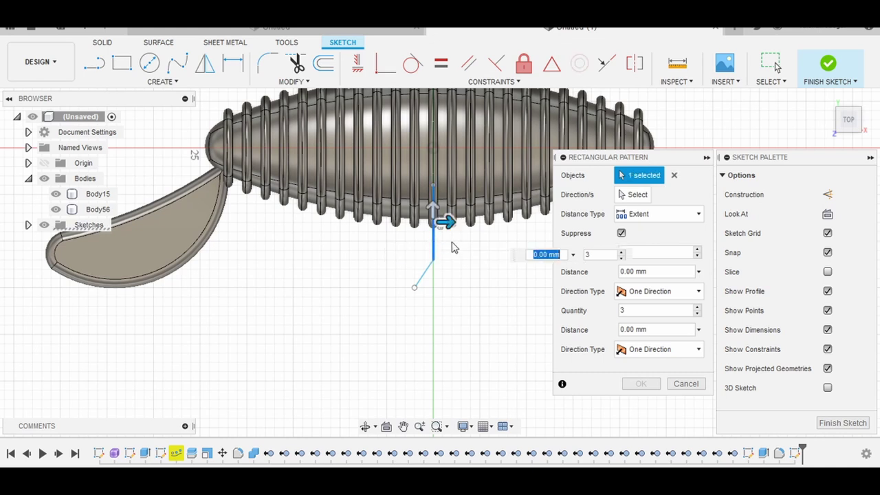
pyautogui.click(672, 215)
pyautogui.click(658, 247)
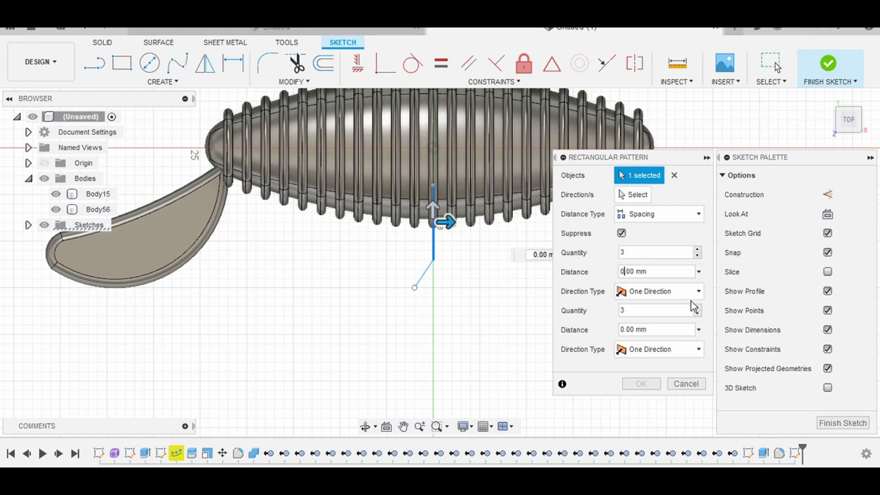
pyautogui.click(660, 271)
pyautogui.write('5')
pyautogui.press('Return')
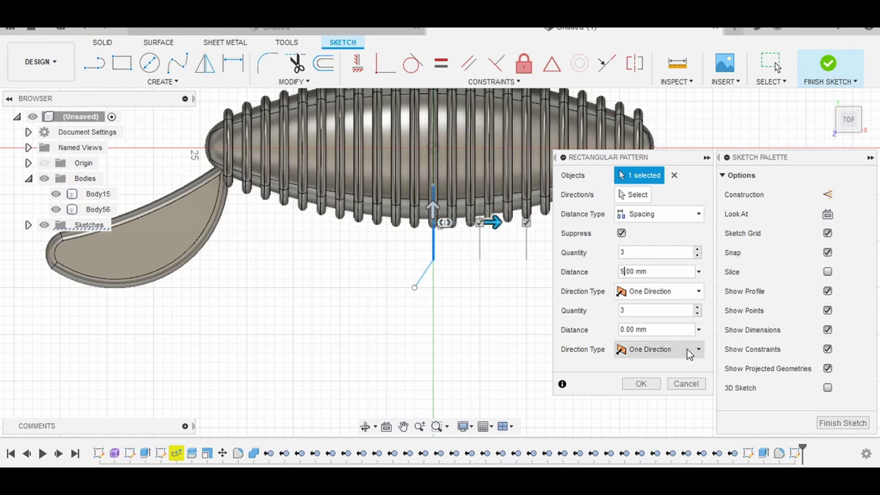
pyautogui.click(694, 292)
pyautogui.click(664, 325)
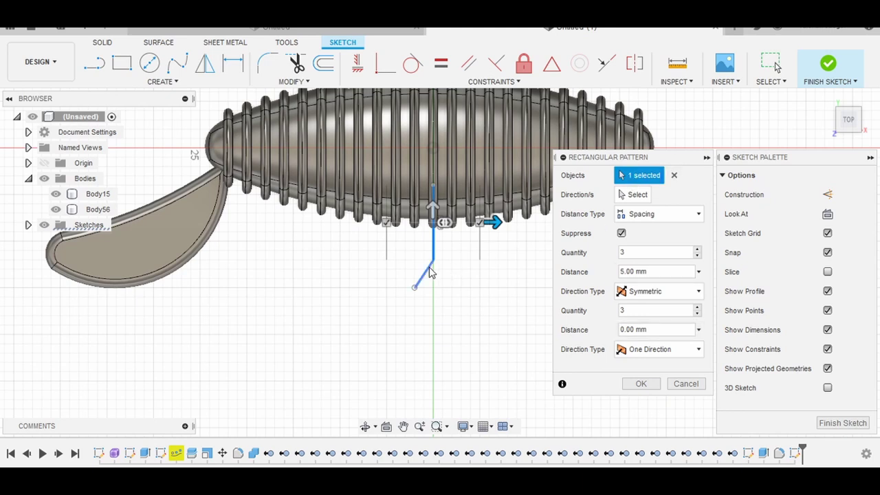
# - Add the diagonal segment, set 8 mm spacing and the copy count, and commit the three-leg pattern
pyautogui.click(429, 272)
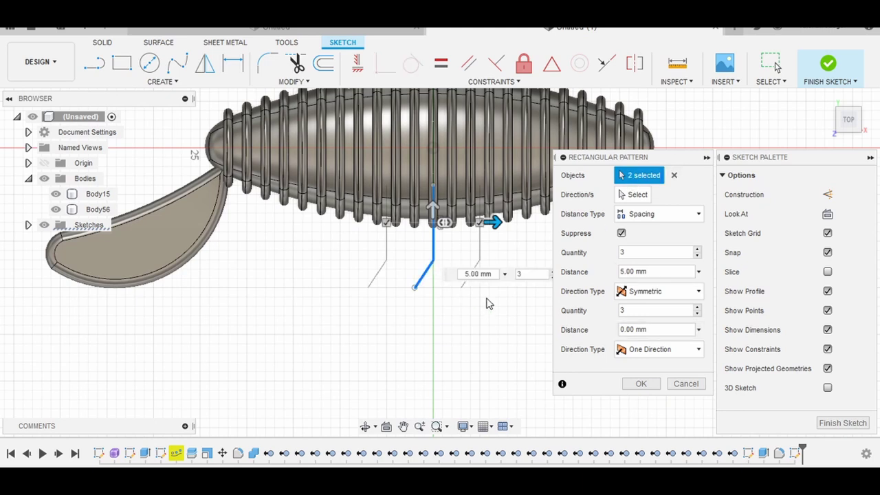
pyautogui.click(617, 273)
pyautogui.click(624, 272)
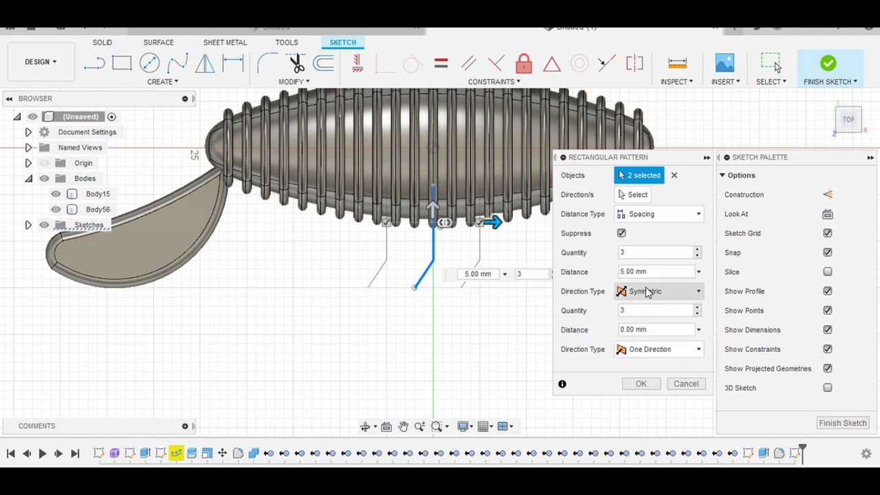
pyautogui.write('8')
pyautogui.write('4')
pyautogui.press('Return')
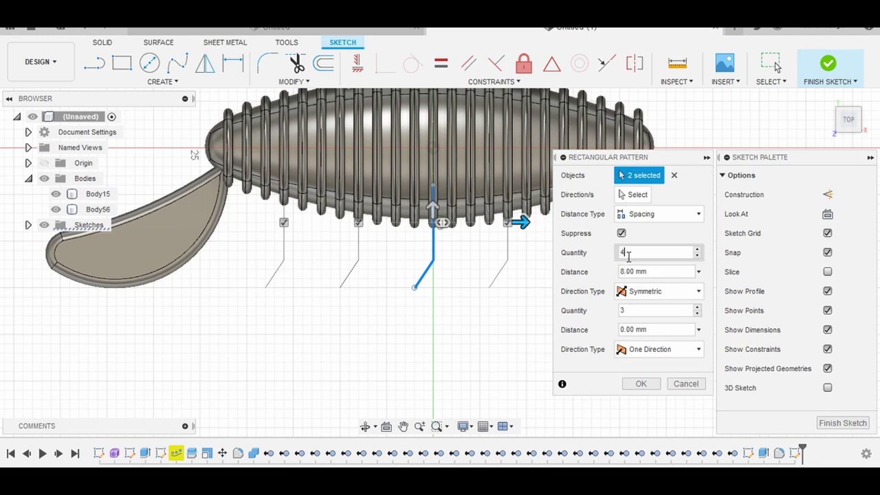
pyautogui.moveTo(442, 328); pyautogui.dragTo(337, 328, button='middle')
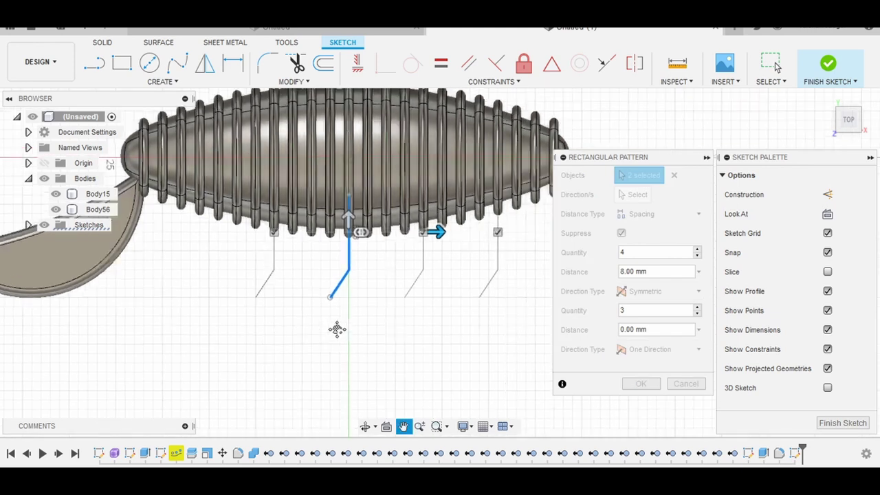
pyautogui.doubleClick(630, 252)
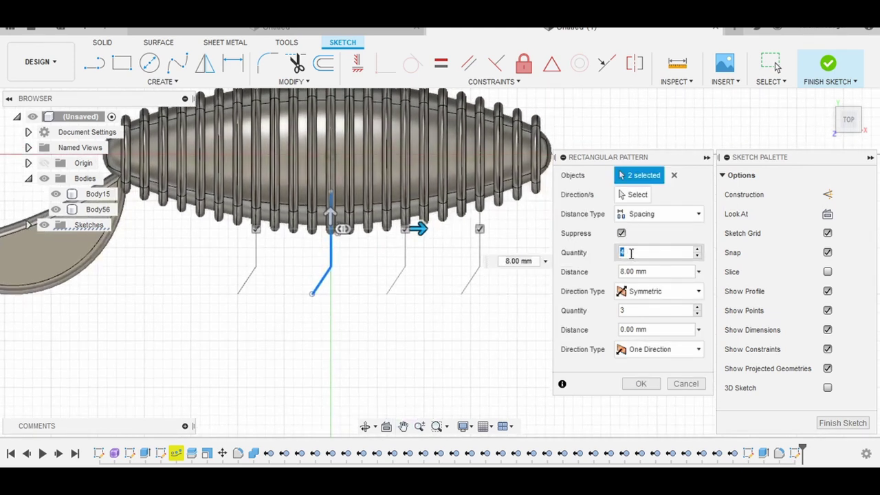
pyautogui.write('5')
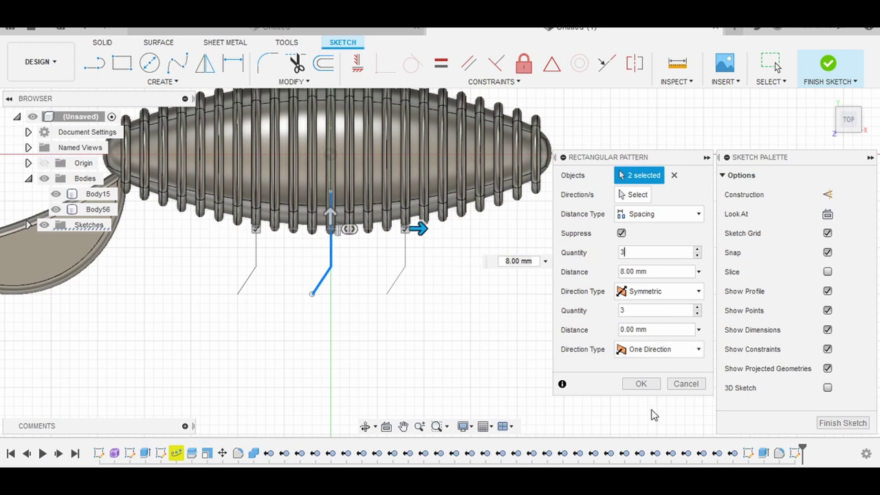
pyautogui.click(640, 383)
# - Finish the leg sketch and enter the Form sculpting environment
pyautogui.moveTo(555, 310); pyautogui.dragTo(612, 377, button='middle')
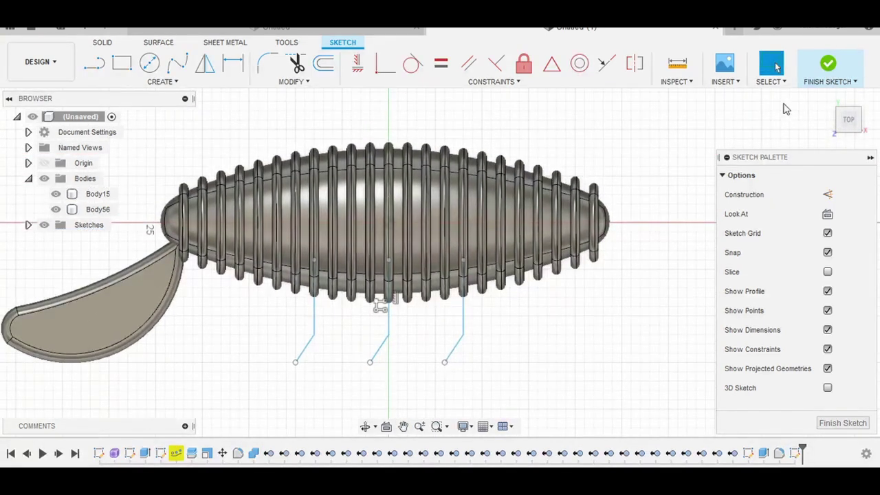
pyautogui.click(827, 63)
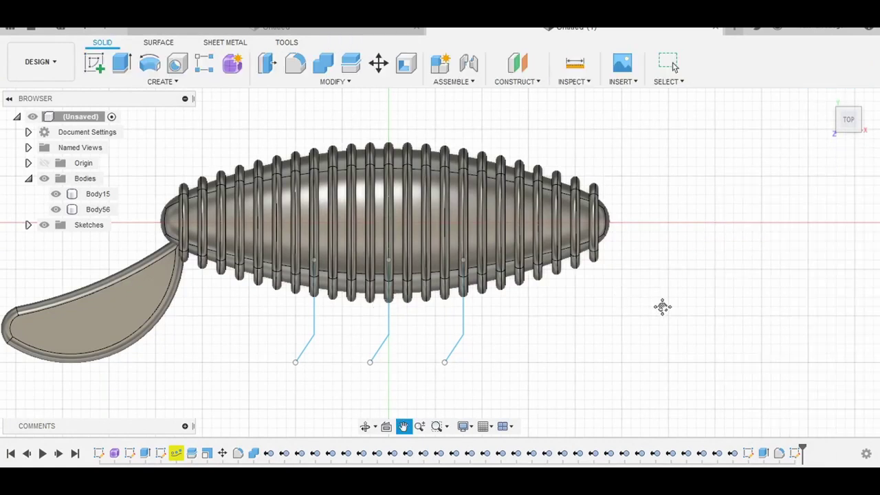
pyautogui.moveTo(662, 307); pyautogui.dragTo(670, 328, button='middle')
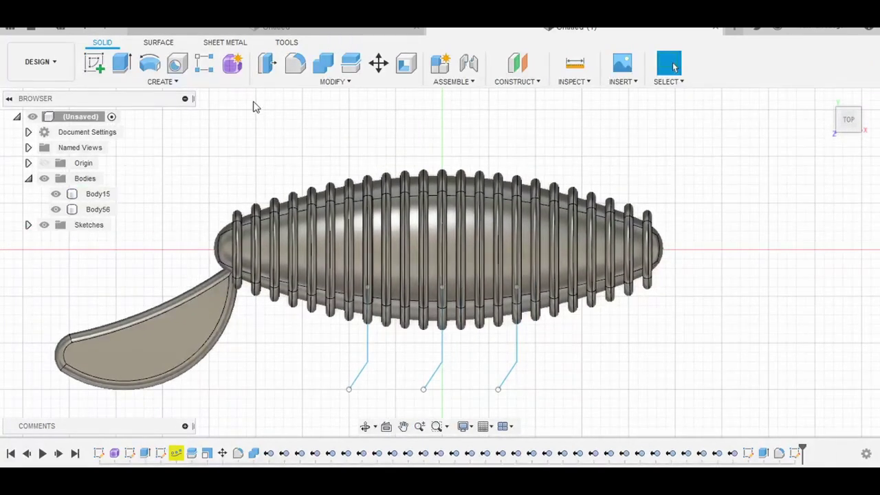
pyautogui.click(232, 63)
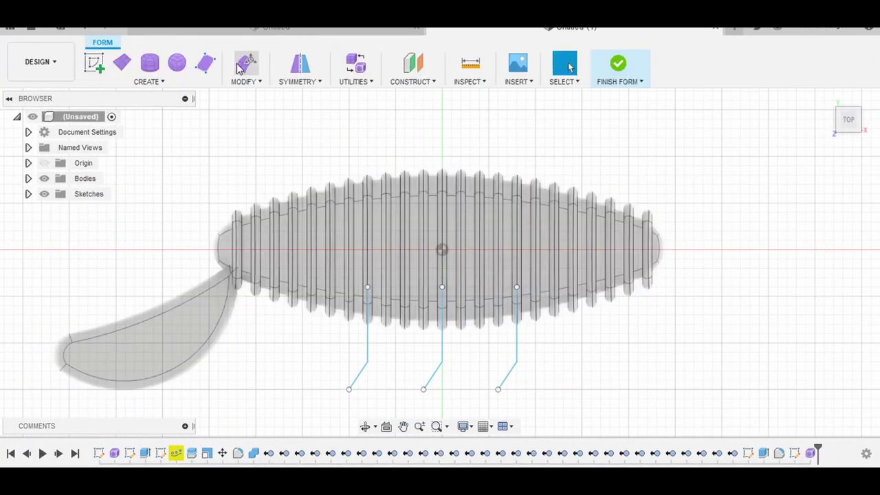
# - Select the first leg's vertical and diagonal lines and the middle leg's vertical line for piping
pyautogui.click(164, 81)
pyautogui.click(128, 209)
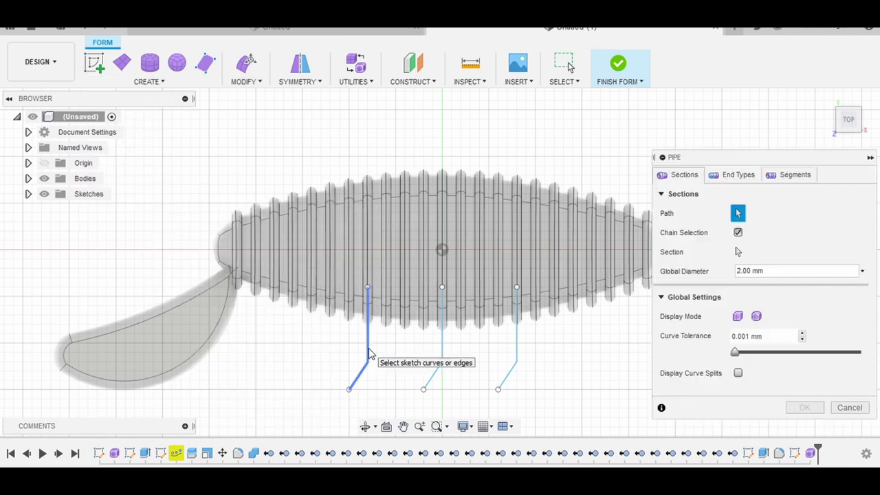
pyautogui.click(850, 407)
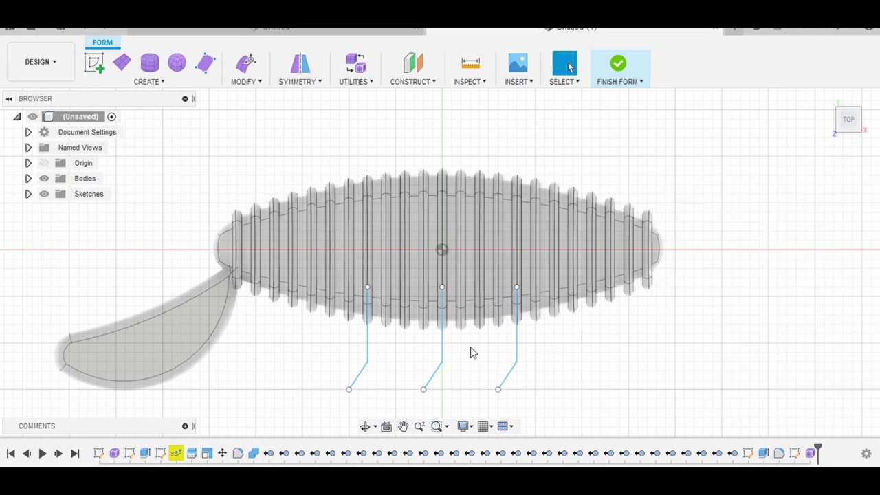
pyautogui.click(369, 351)
pyautogui.click(360, 380)
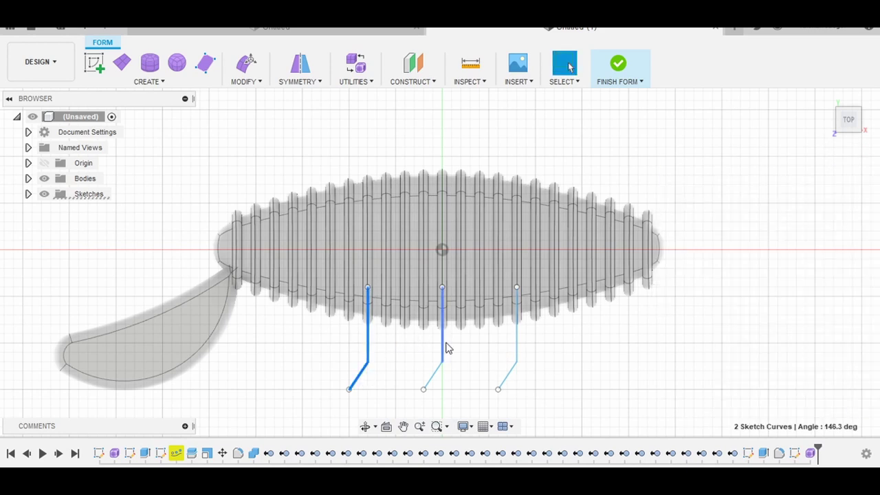
pyautogui.click(443, 350)
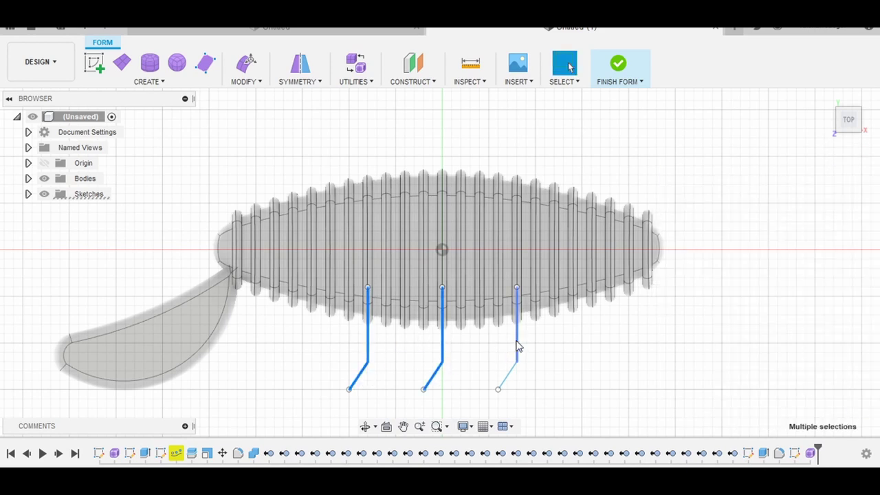
# - Create pipes along the selected leg lines, shown smooth, with Square end type
pyautogui.click(171, 87)
pyautogui.click(104, 209)
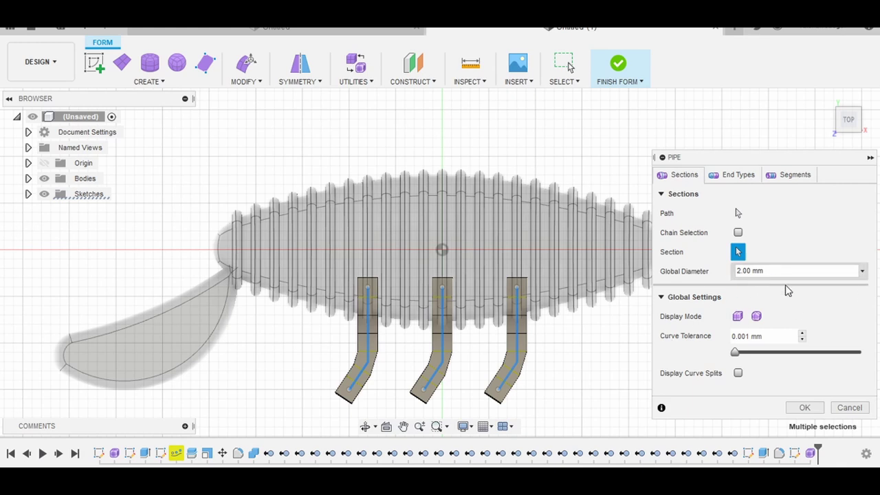
pyautogui.click(758, 319)
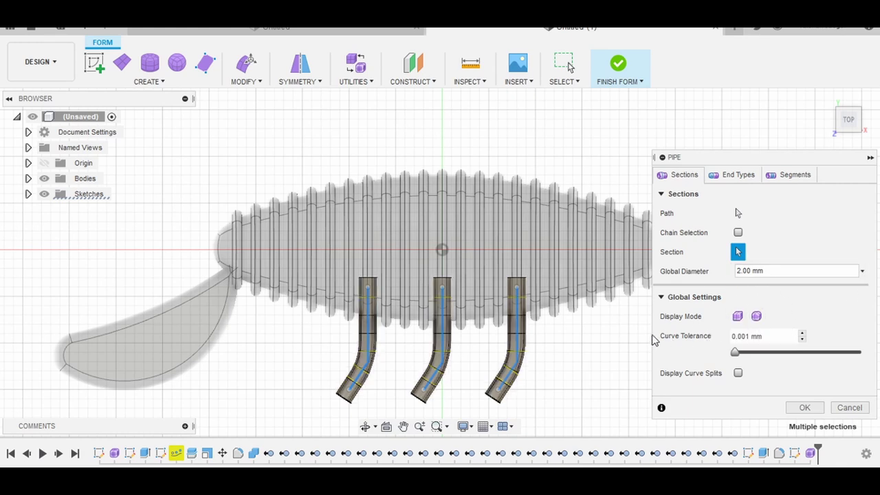
pyautogui.click(734, 176)
pyautogui.click(772, 237)
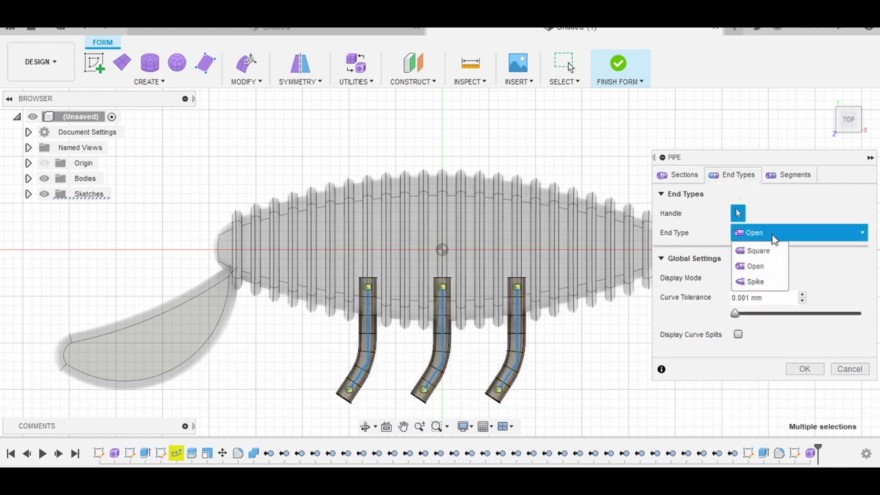
pyautogui.click(768, 251)
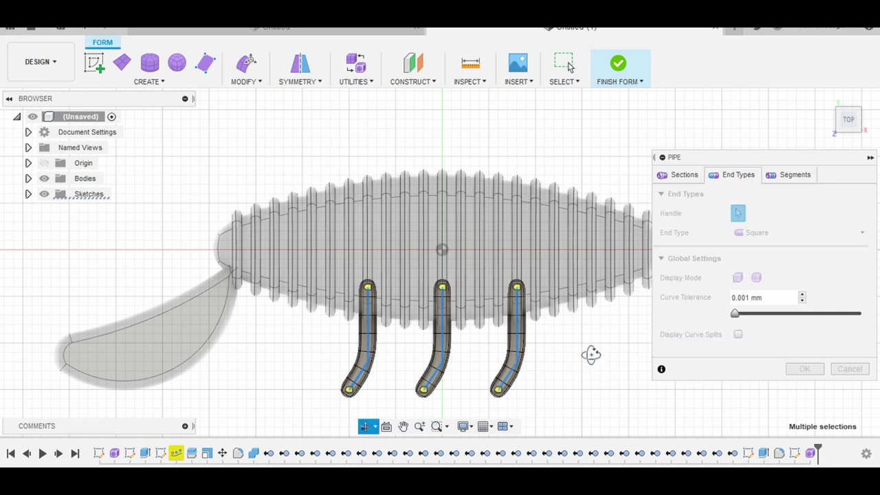
# - Thicken the three leg pipes to 3 mm, commit them, and finish the form
pyautogui.keyDown('shift'); pyautogui.moveTo(589, 353); pyautogui.dragTo(582, 271, button='middle'); pyautogui.keyUp('shift')
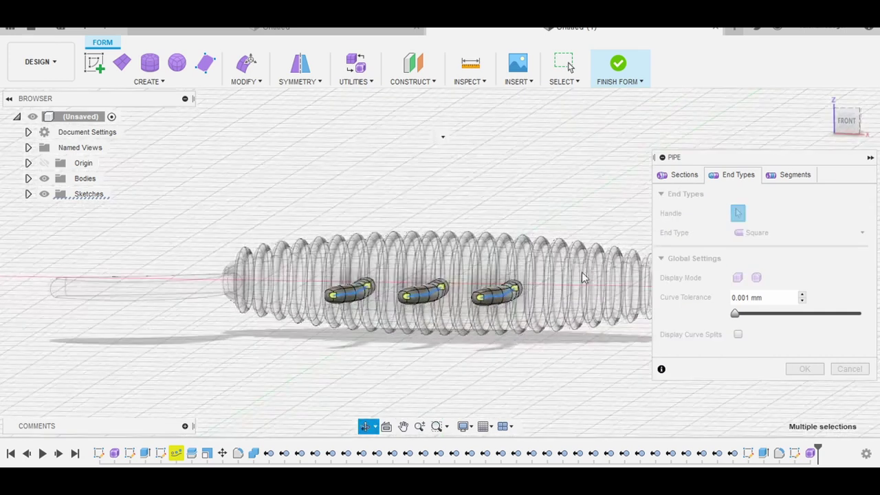
pyautogui.click(684, 176)
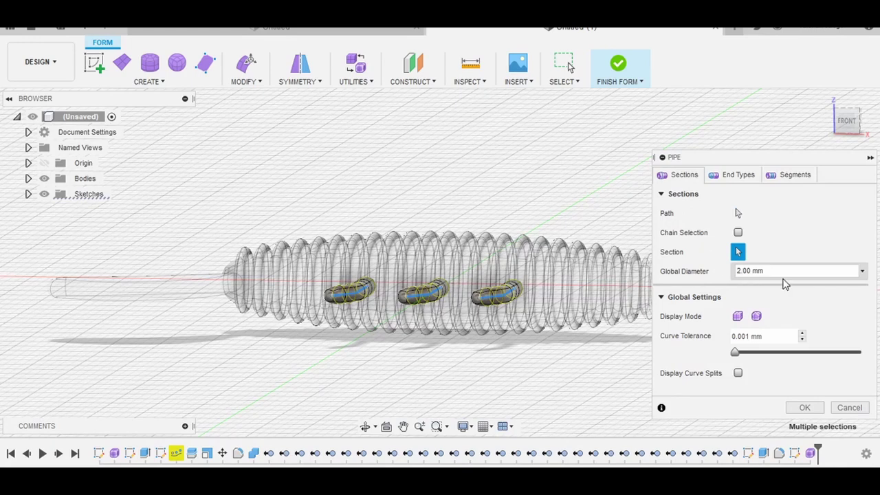
pyautogui.write('3')
pyautogui.press('Return')
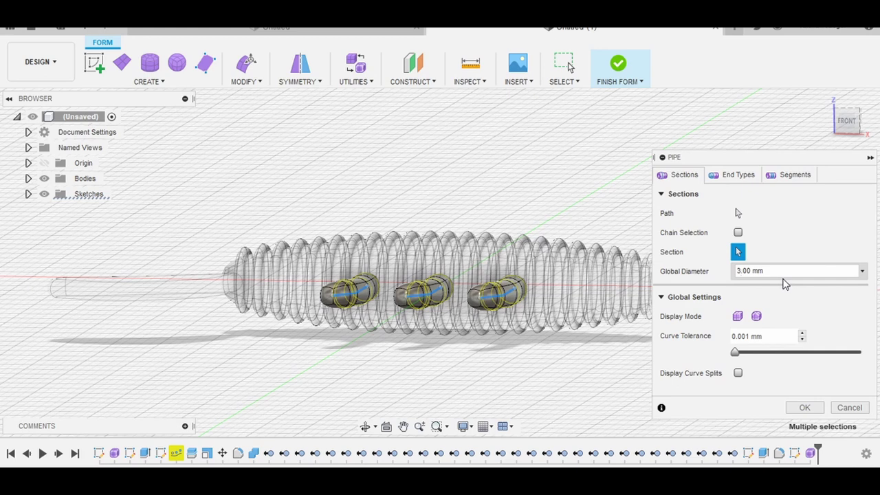
pyautogui.click(804, 407)
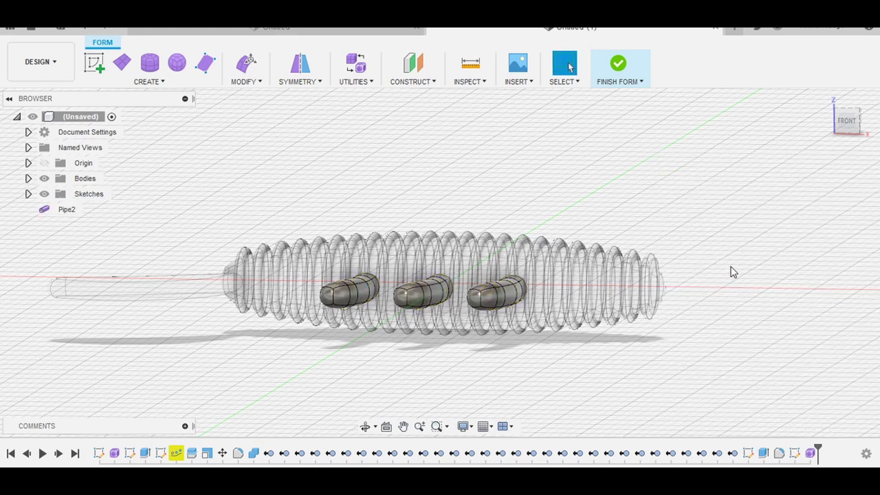
pyautogui.click(617, 63)
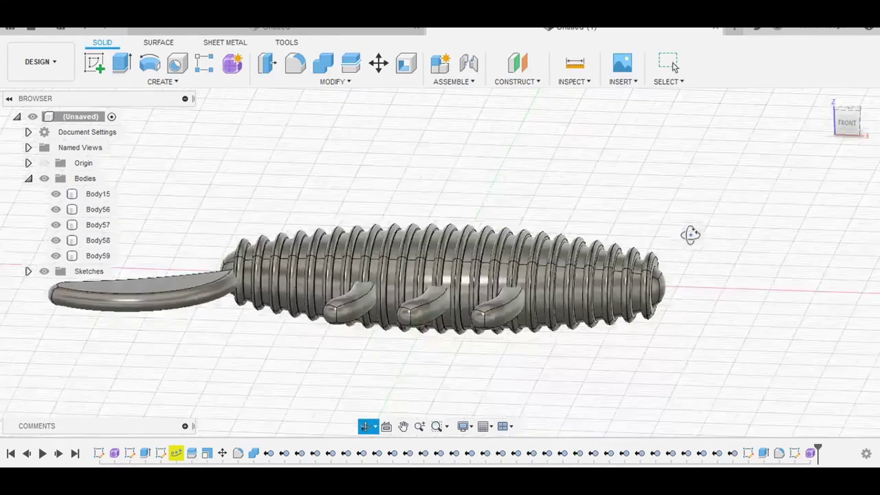
# - From Top view, window-select all five lure bodies and Combine-Join them into Body15
pyautogui.moveTo(690, 234)
pyautogui.keyDown('shift'); pyautogui.mouseDown(button='middle')
pyautogui.moveTo(614, 289)
pyautogui.moveTo(623, 290)
pyautogui.mouseUp(button='middle'); pyautogui.keyUp('shift')
pyautogui.scroll(-3, 624, 300)
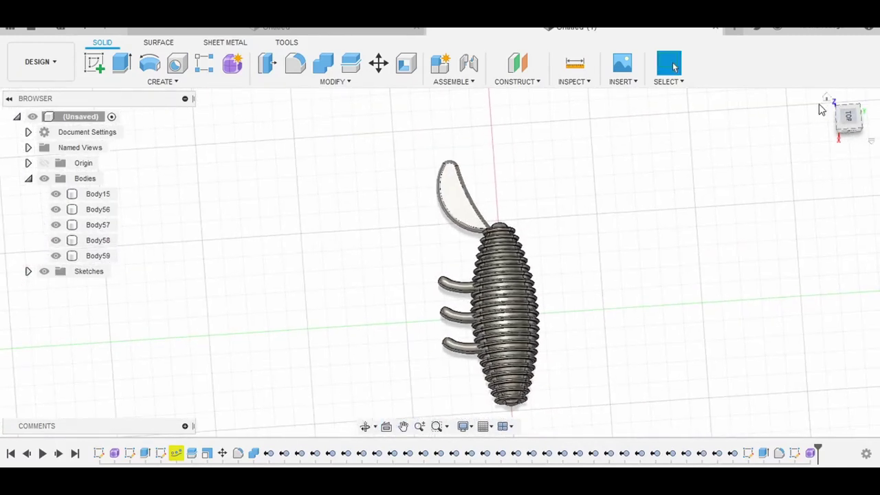
pyautogui.click(847, 121)
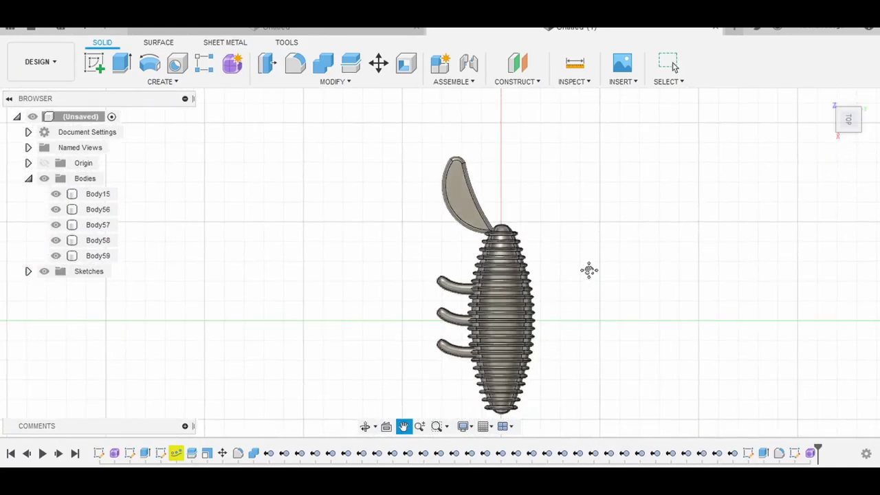
pyautogui.moveTo(611, 127); pyautogui.dragTo(414, 392)
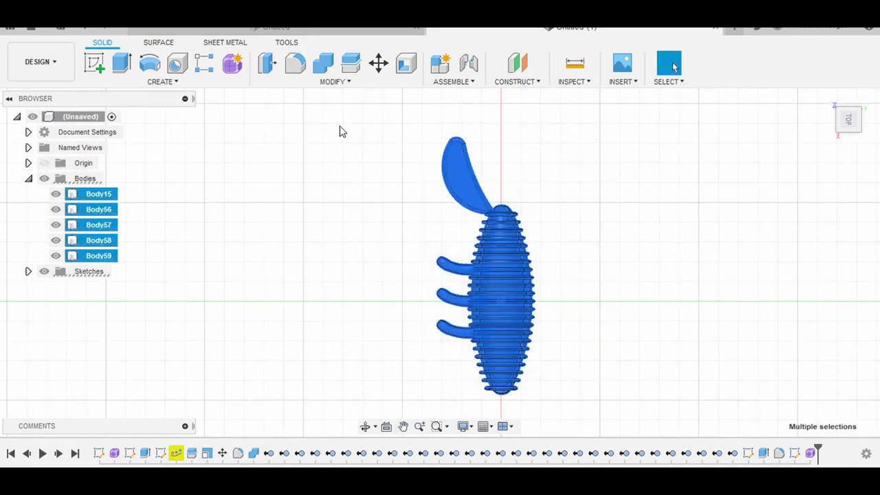
pyautogui.click(323, 64)
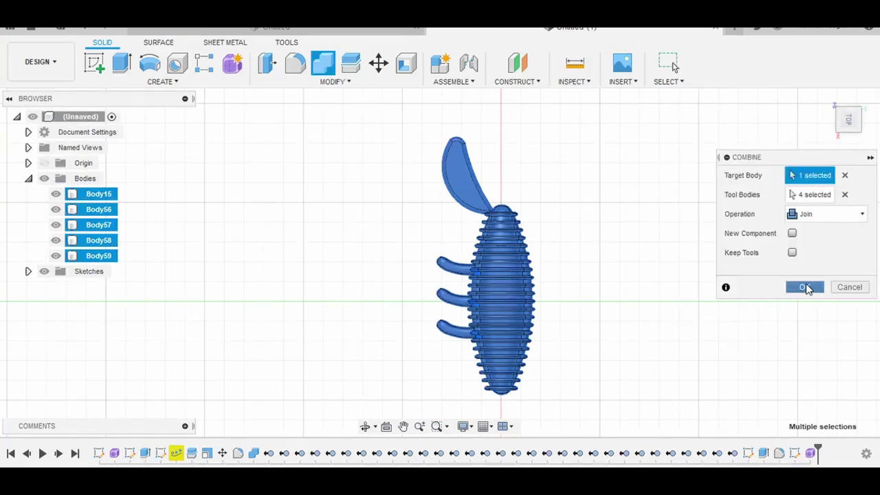
pyautogui.click(805, 288)
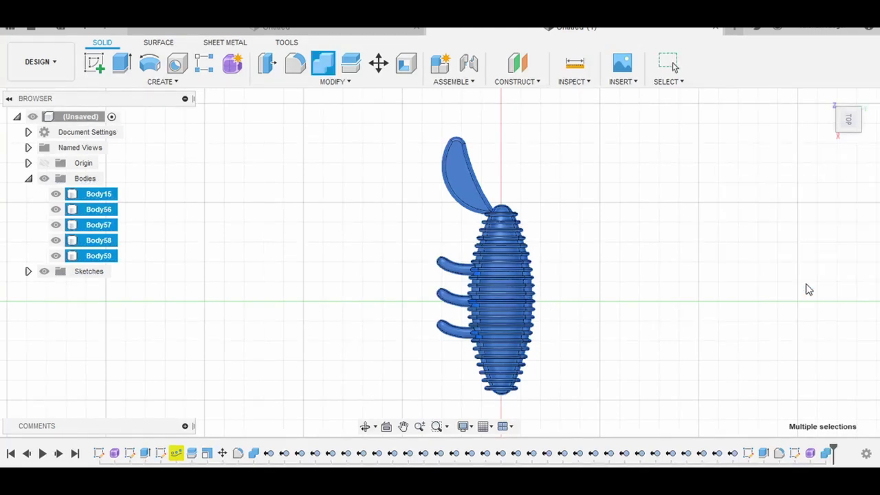
# - Split Body15 lengthwise using the centre plane as the splitting tool
pyautogui.click(351, 63)
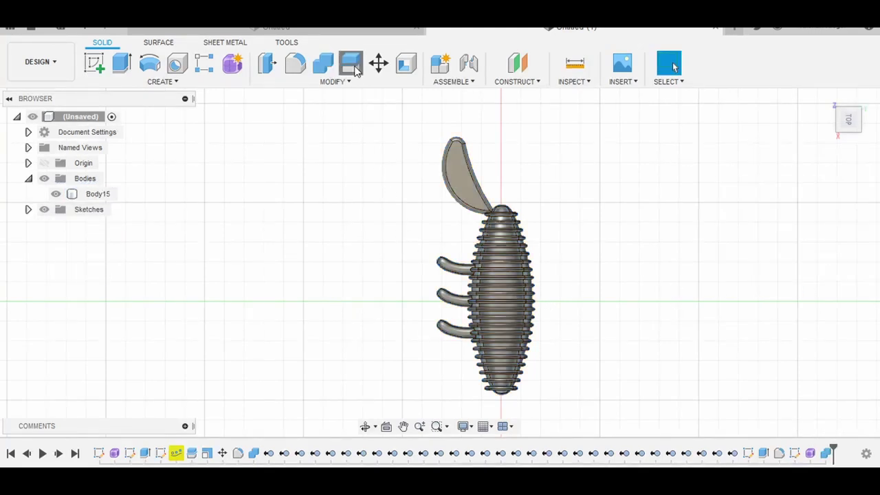
pyautogui.click(509, 277)
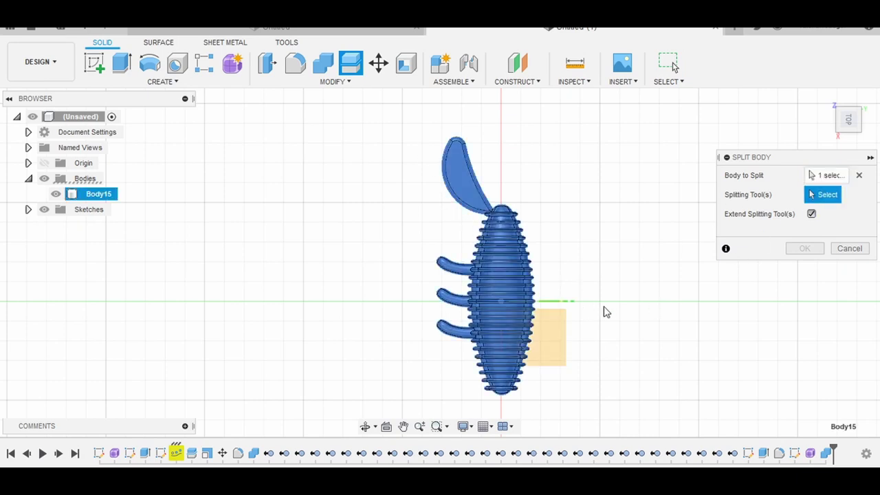
pyautogui.scroll(2, 591, 306)
pyautogui.scroll(1, 461, 316)
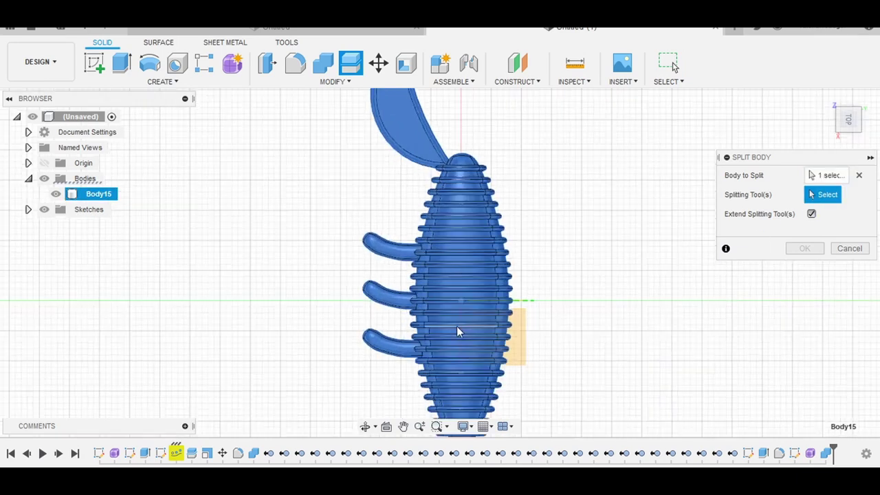
pyautogui.scroll(1, 461, 323)
pyautogui.click(460, 323)
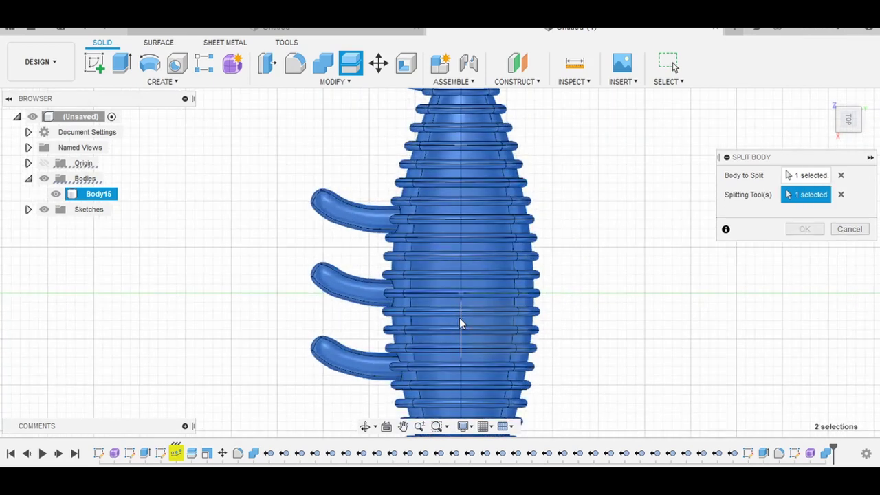
pyautogui.scroll(-2, 560, 283)
pyautogui.keyDown('shift'); pyautogui.moveTo(587, 314); pyautogui.dragTo(522, 289, button='middle'); pyautogui.keyUp('shift')
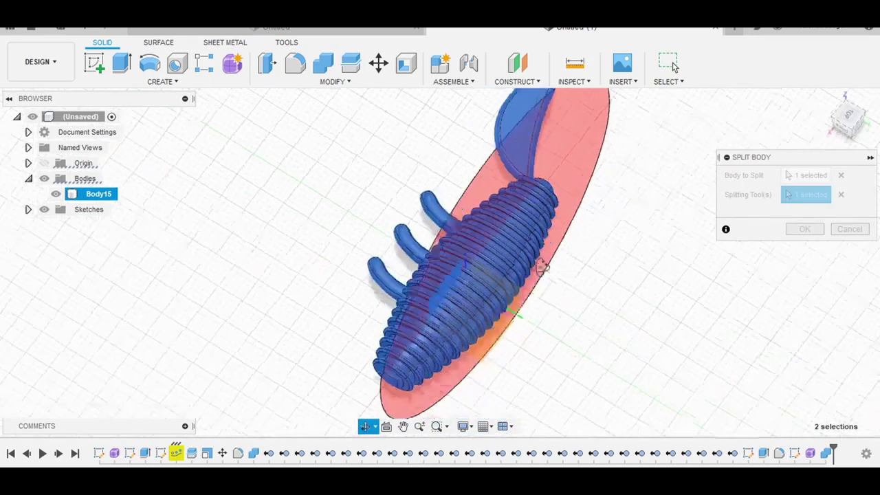
pyautogui.click(804, 229)
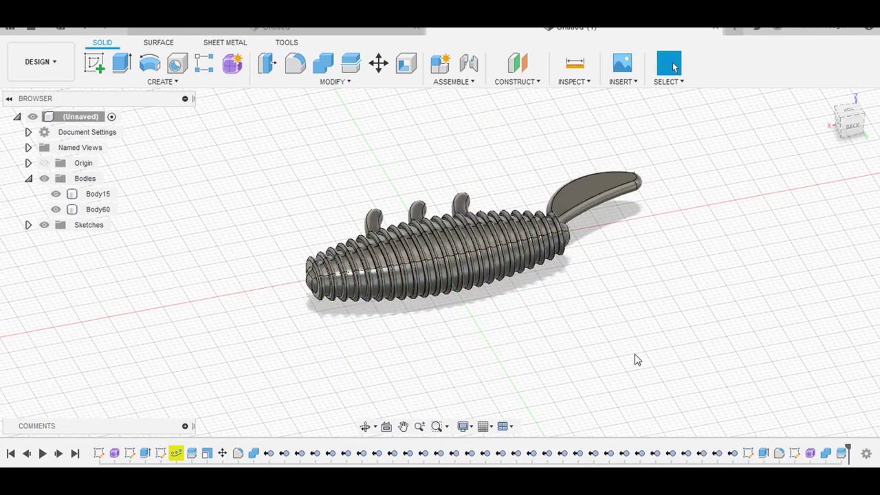
# - Hide the Body60 half to expose the flat cut face
pyautogui.keyDown('shift'); pyautogui.moveTo(657, 353); pyautogui.dragTo(736, 385, button='middle'); pyautogui.keyUp('shift')
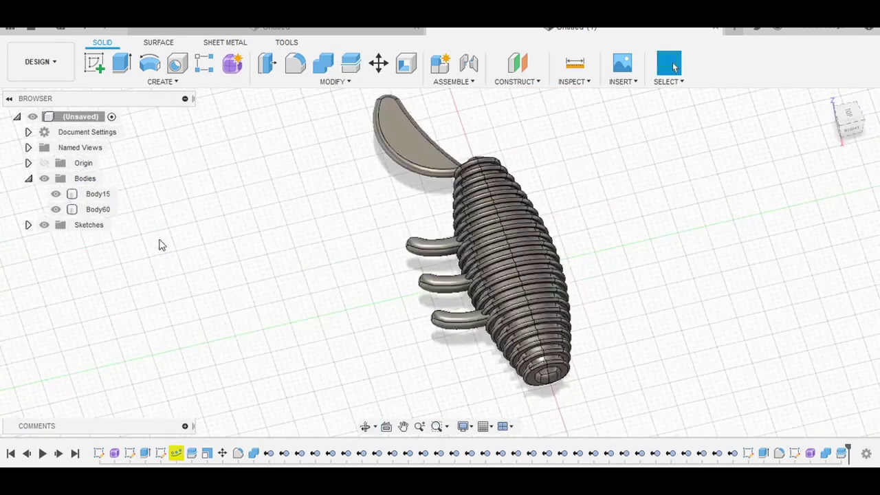
pyautogui.click(56, 209)
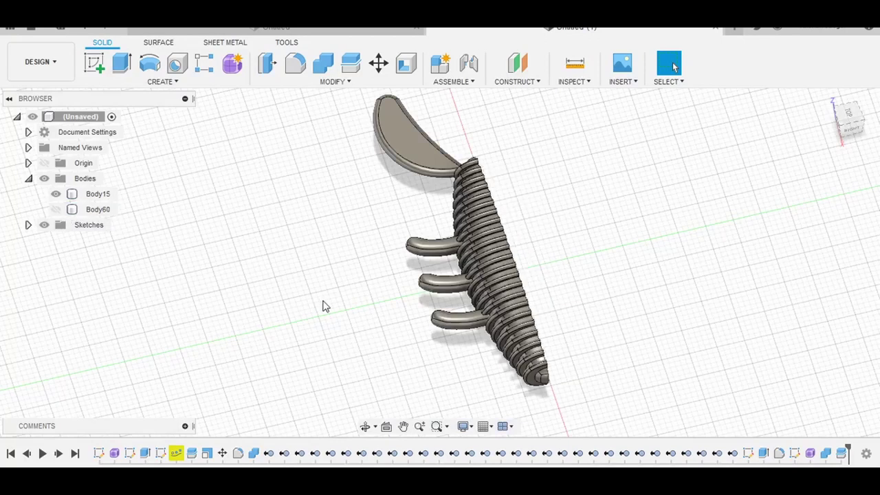
pyautogui.keyDown('shift'); pyautogui.moveTo(326, 306); pyautogui.dragTo(292, 293, button='middle'); pyautogui.keyUp('shift')
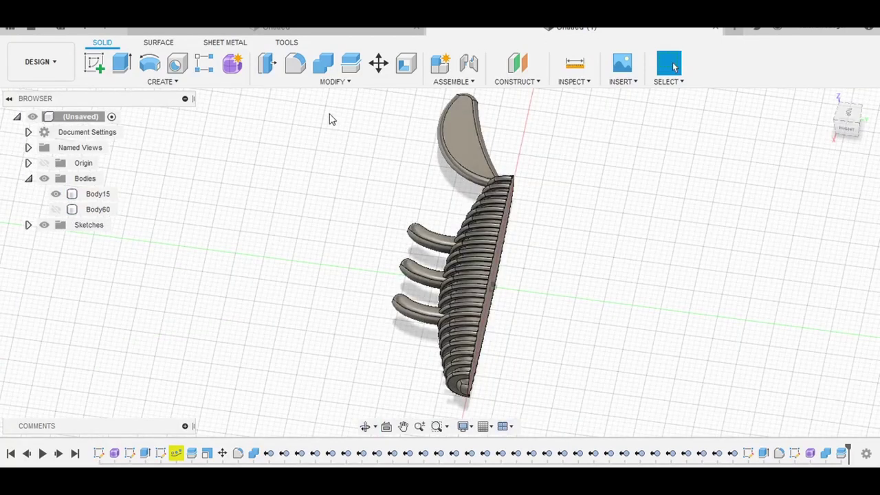
# - Mirror Body15 as a whole body across the centre plane, producing Body61
pyautogui.click(175, 81)
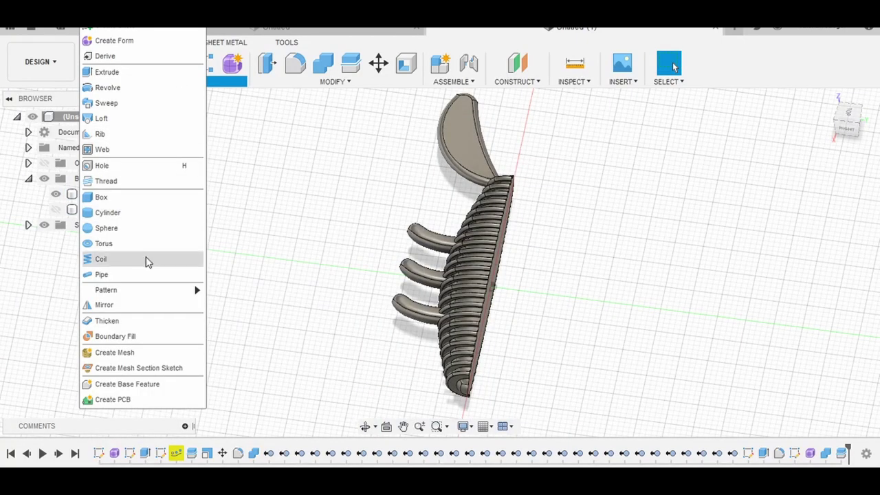
pyautogui.click(142, 305)
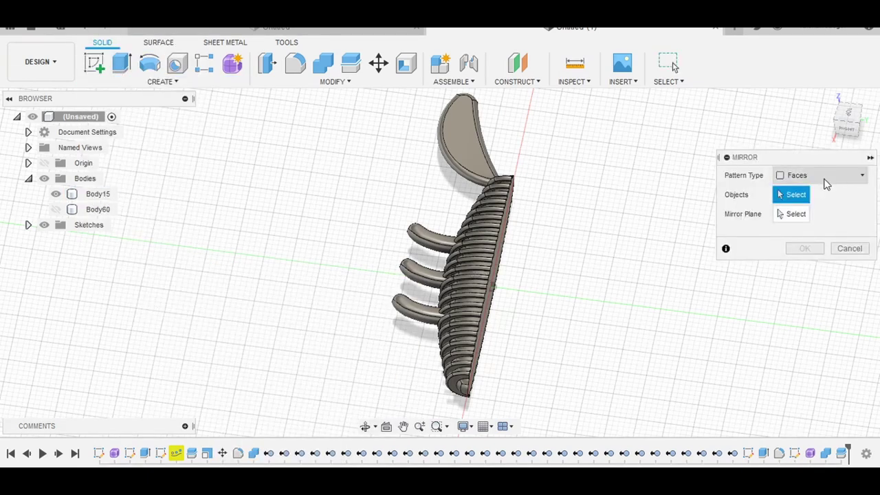
pyautogui.click(824, 176)
pyautogui.click(803, 207)
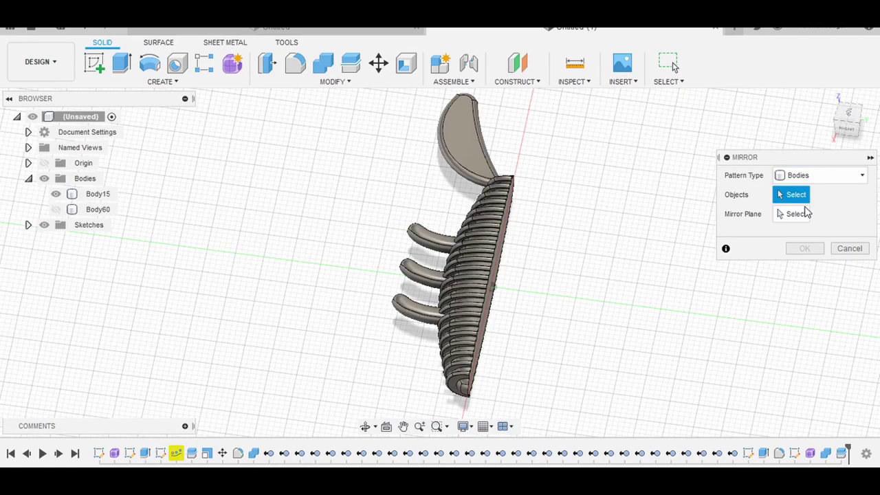
pyautogui.click(474, 258)
pyautogui.click(797, 217)
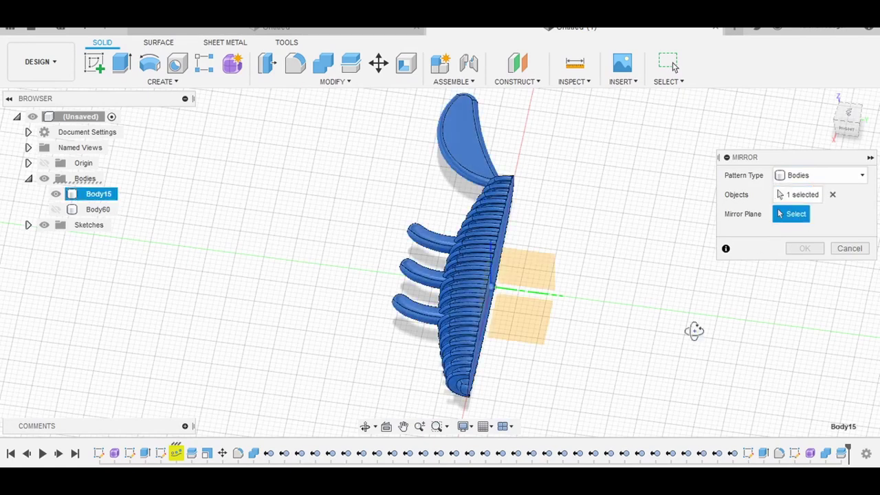
pyautogui.keyDown('shift'); pyautogui.moveTo(691, 330); pyautogui.dragTo(455, 261, button='middle'); pyautogui.keyUp('shift')
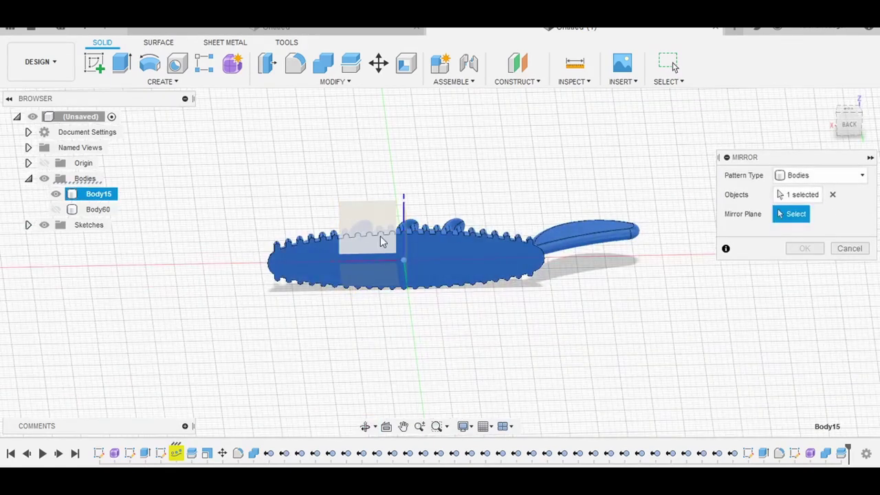
pyautogui.click(357, 226)
pyautogui.click(804, 248)
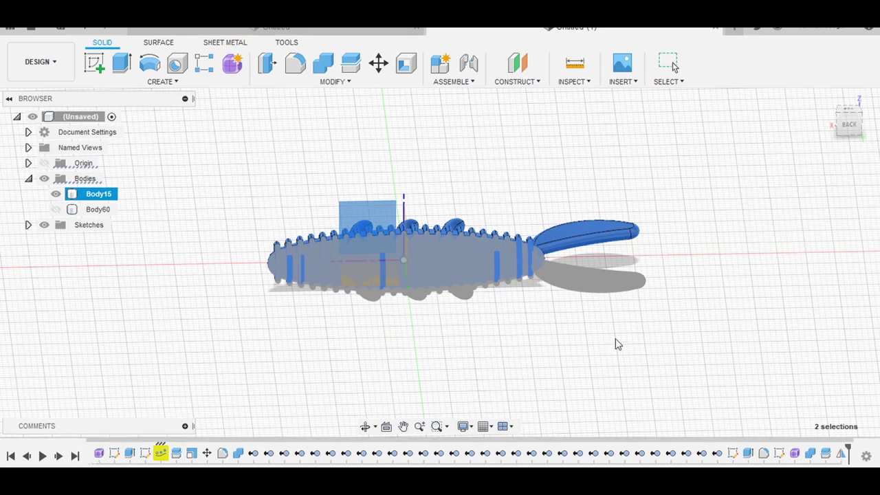
pyautogui.click(617, 343)
pyautogui.moveTo(556, 345)
pyautogui.keyDown('shift'); pyautogui.mouseDown(button='middle')
pyautogui.moveTo(739, 381)
pyautogui.moveTo(722, 405)
pyautogui.mouseUp(button='middle'); pyautogui.keyUp('shift')
pyautogui.moveTo(724, 355); pyautogui.dragTo(762, 372, button='middle')
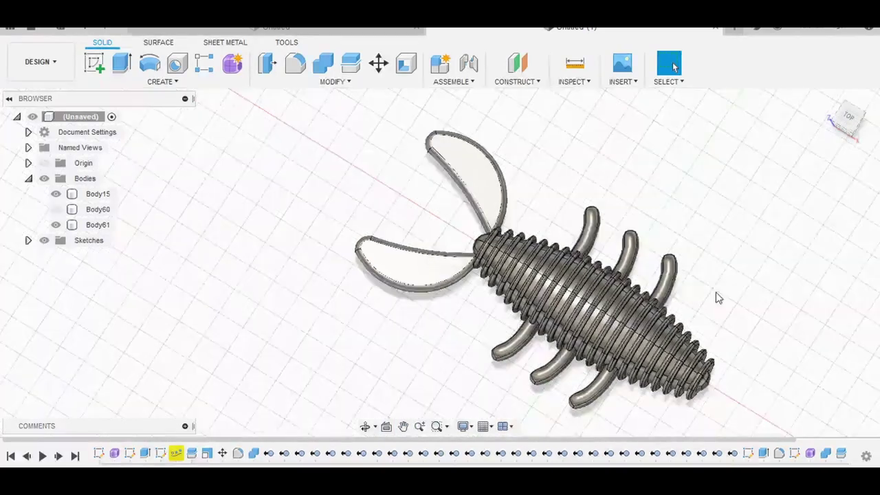
# - Remove the hidden Body60 and combine Body15 and Body61 with Join
pyautogui.click(104, 212)
pyautogui.rightClick(107, 219)
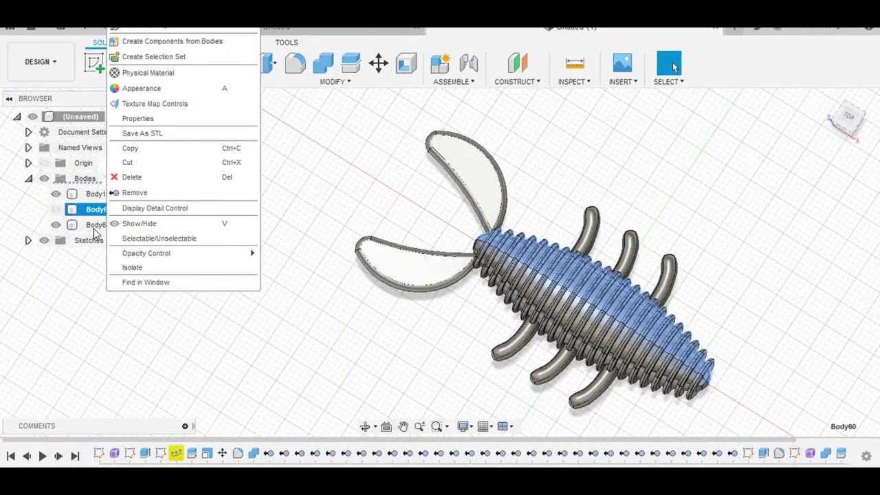
pyautogui.click(124, 191)
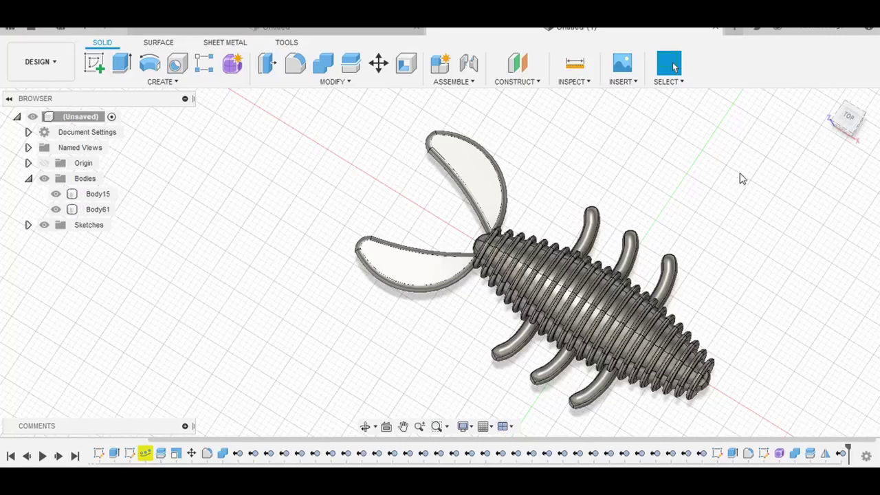
pyautogui.moveTo(746, 171); pyautogui.dragTo(474, 380)
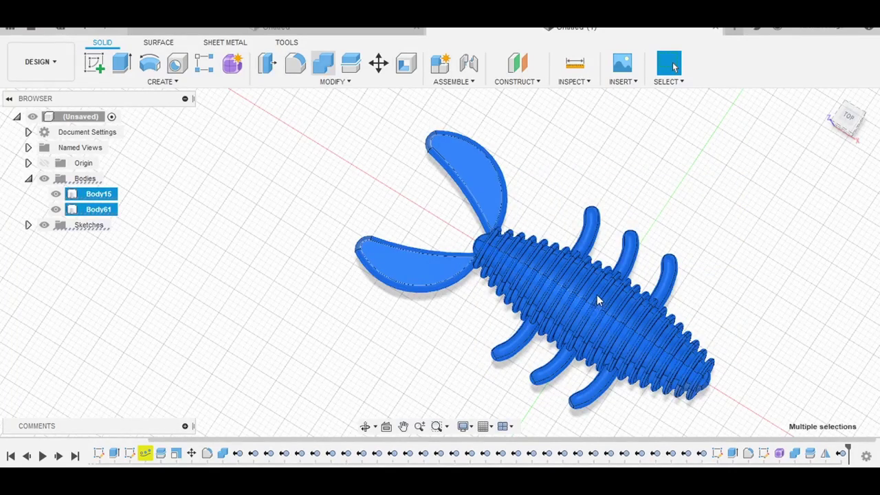
pyautogui.click(801, 286)
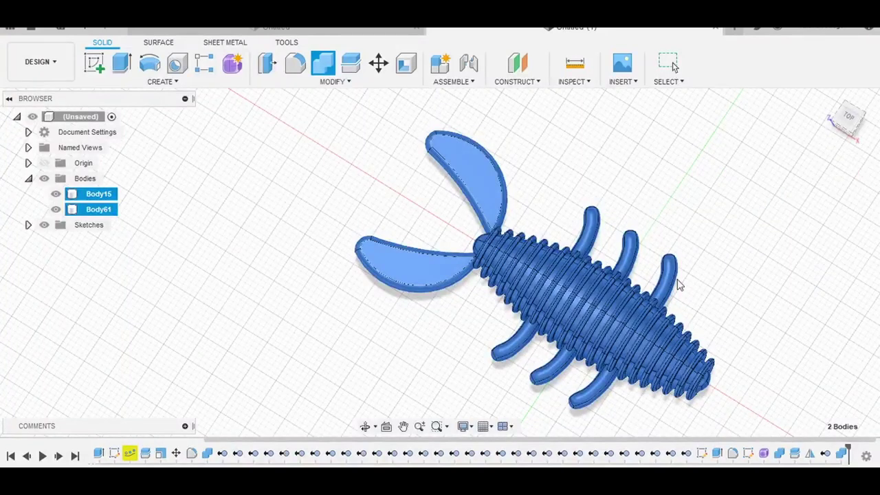